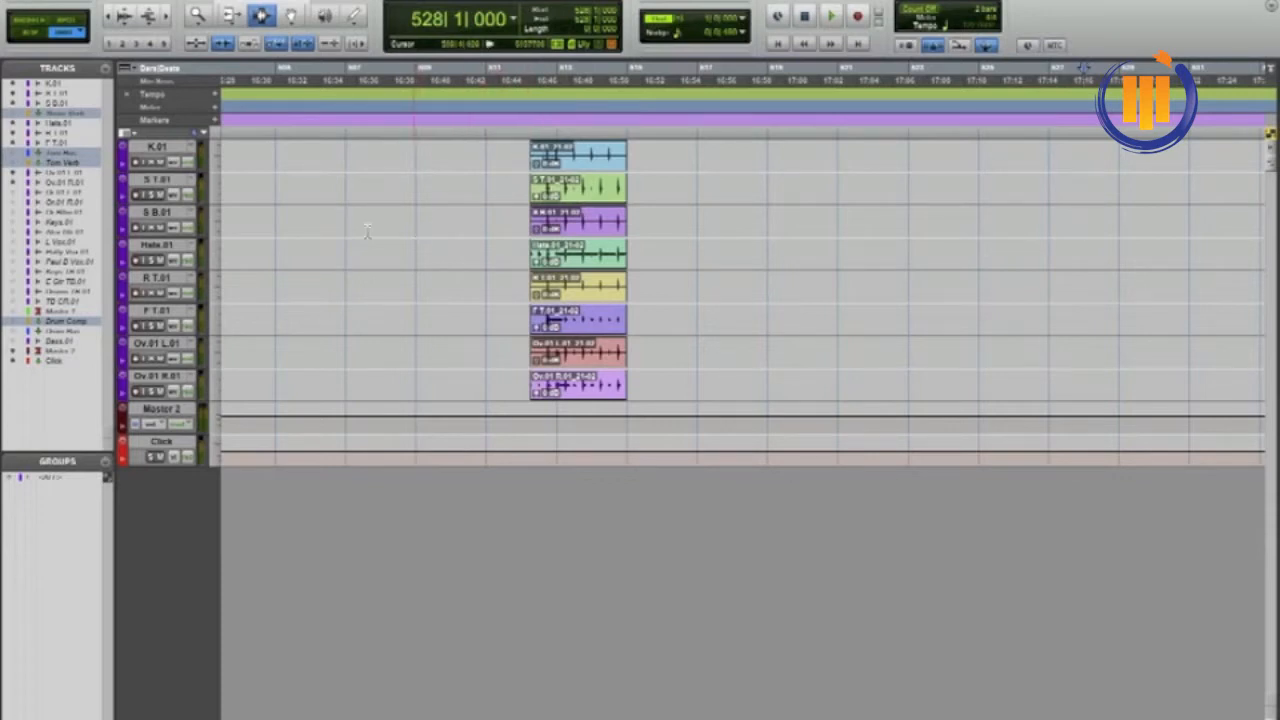
- Group the eight drum tracks from K.01 through Ov.01 R.01 as "drums"
left_click(158, 147)
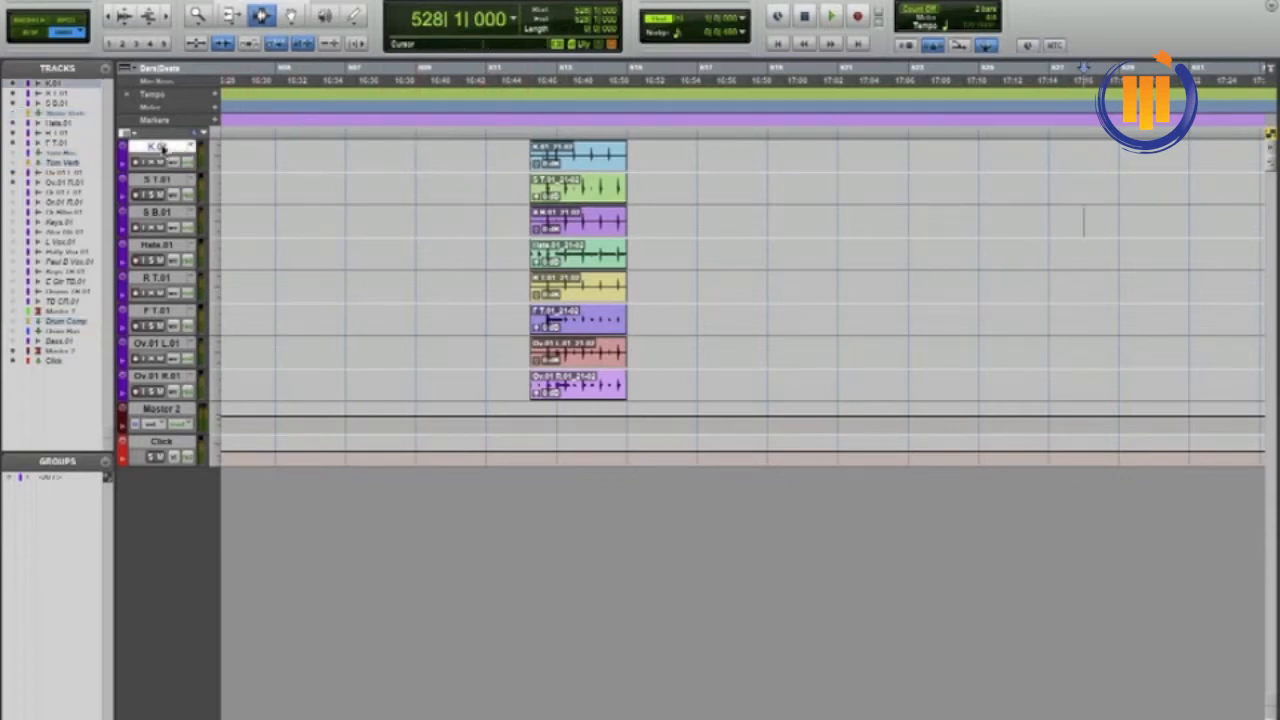
left_click(158, 377, "shift")
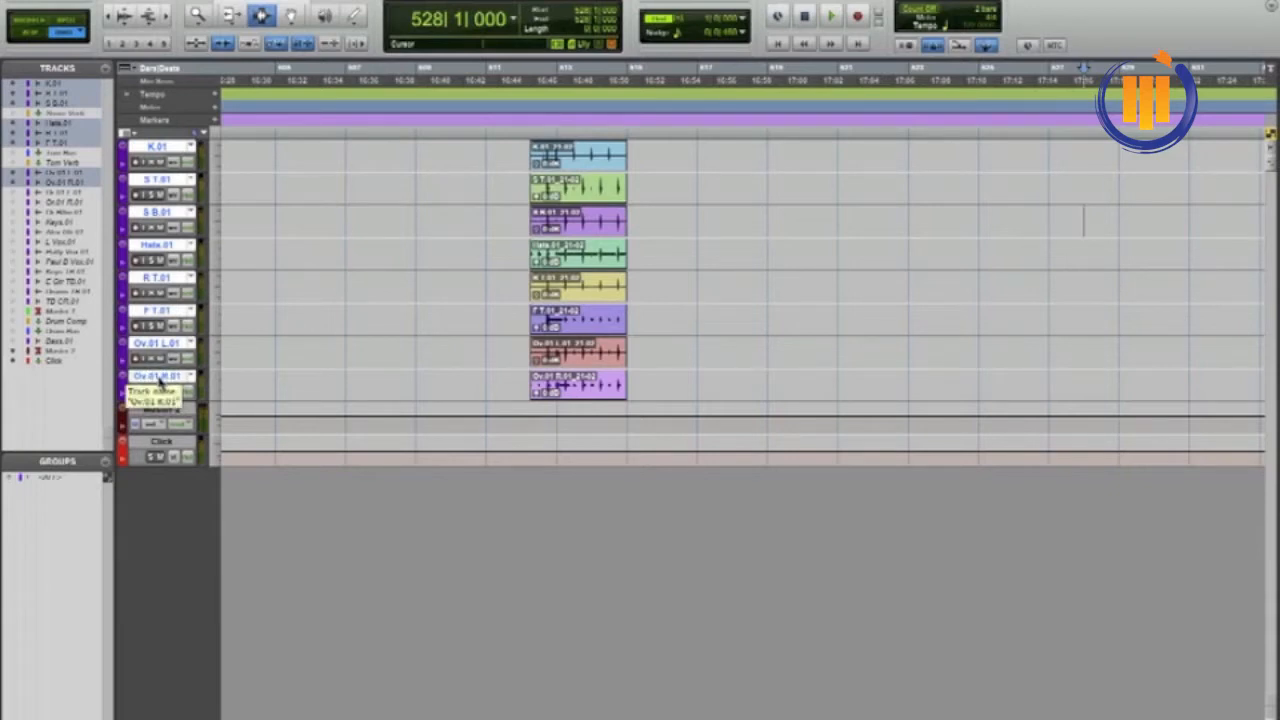
key("super+g")
type("drums")
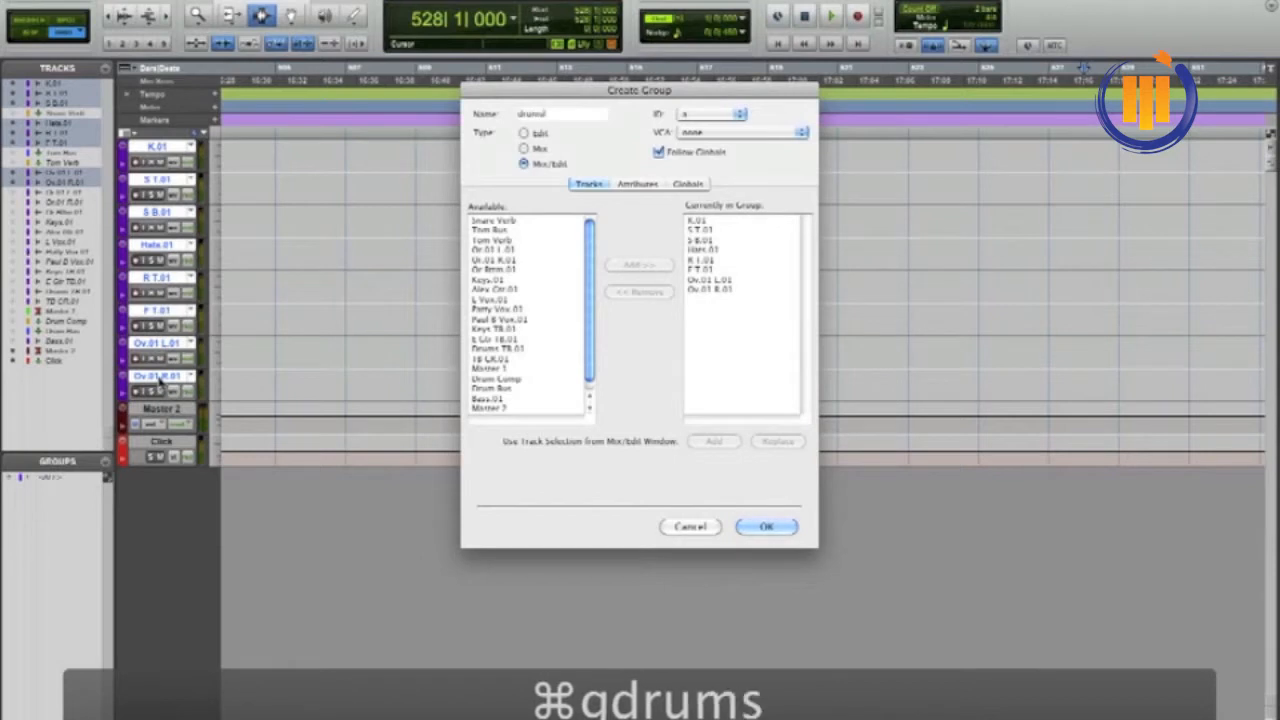
key("Return")
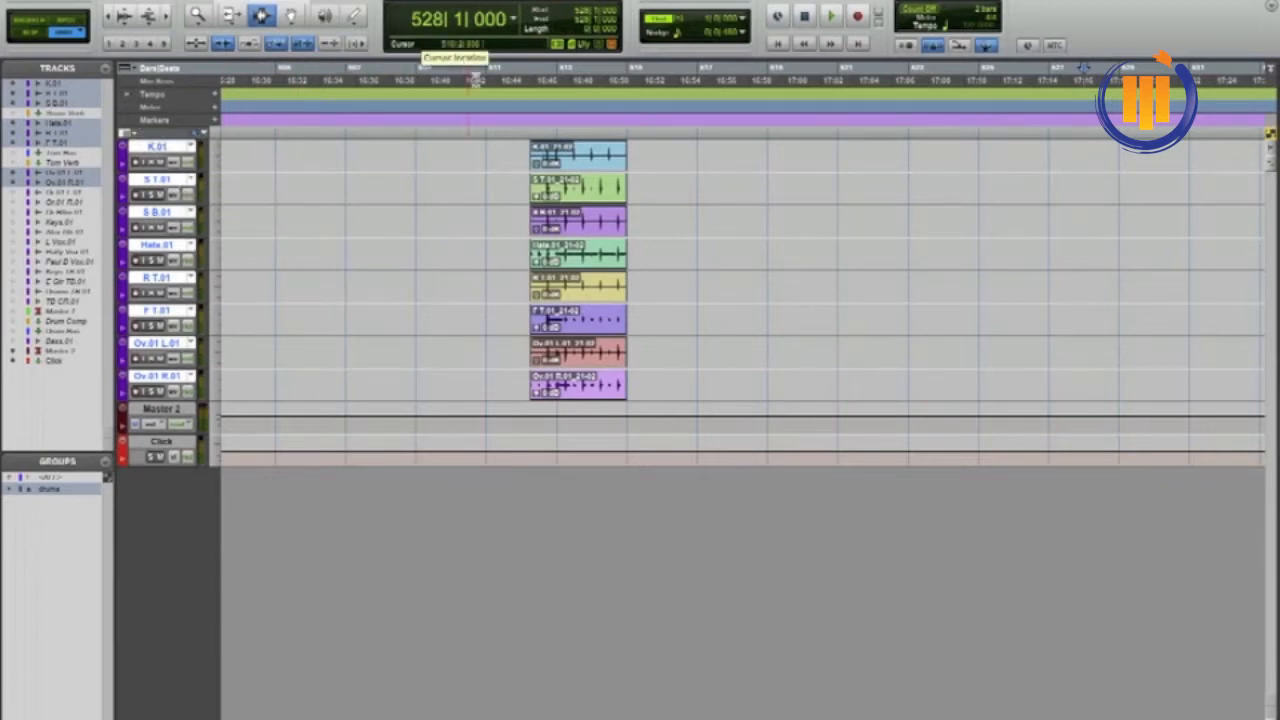
- Select two bars of the grouped drum clips starting at 513|1|000 and fit the selection to the view
left_click_drag(530, 161, 627, 186)
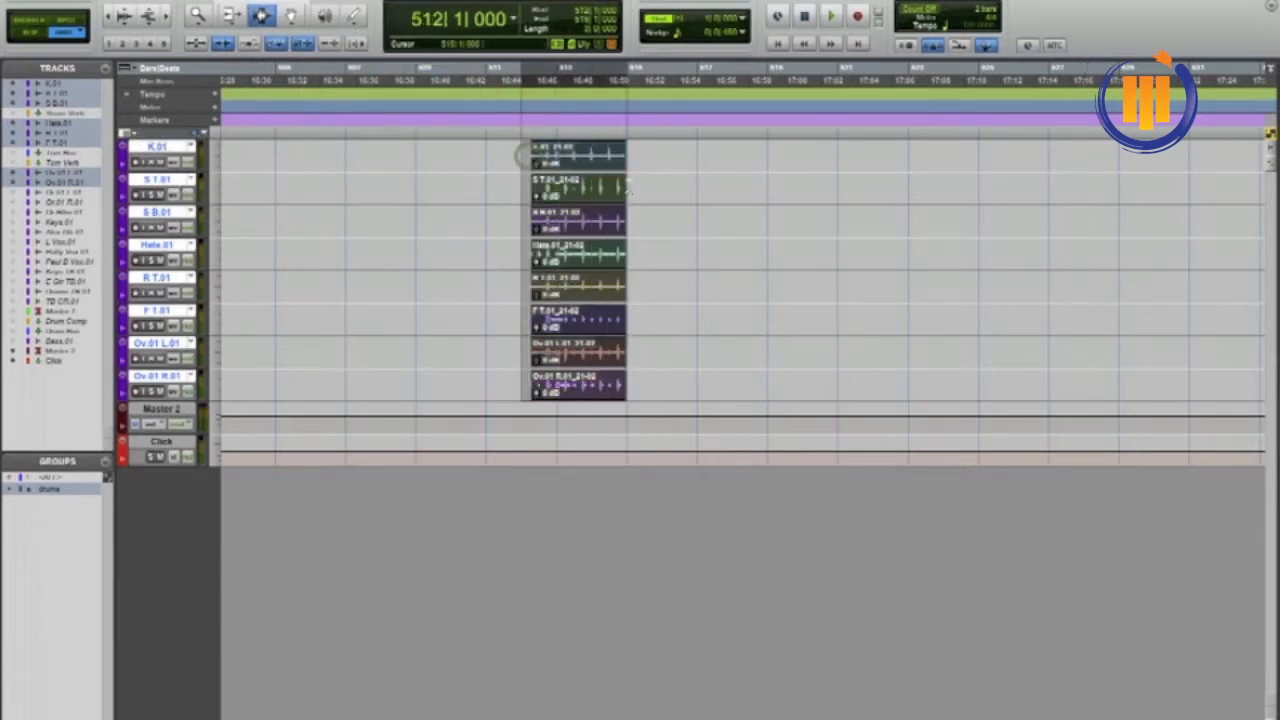
left_click(556, 156)
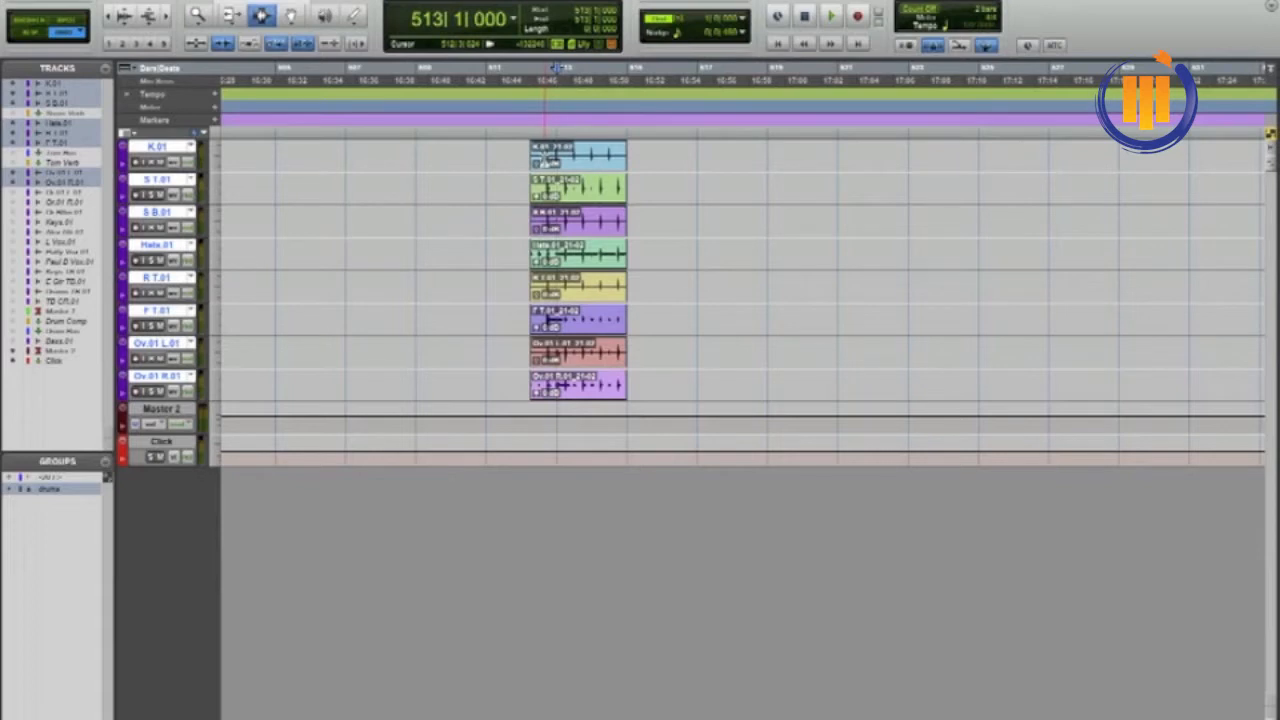
left_click_drag(550, 157, 616, 230)
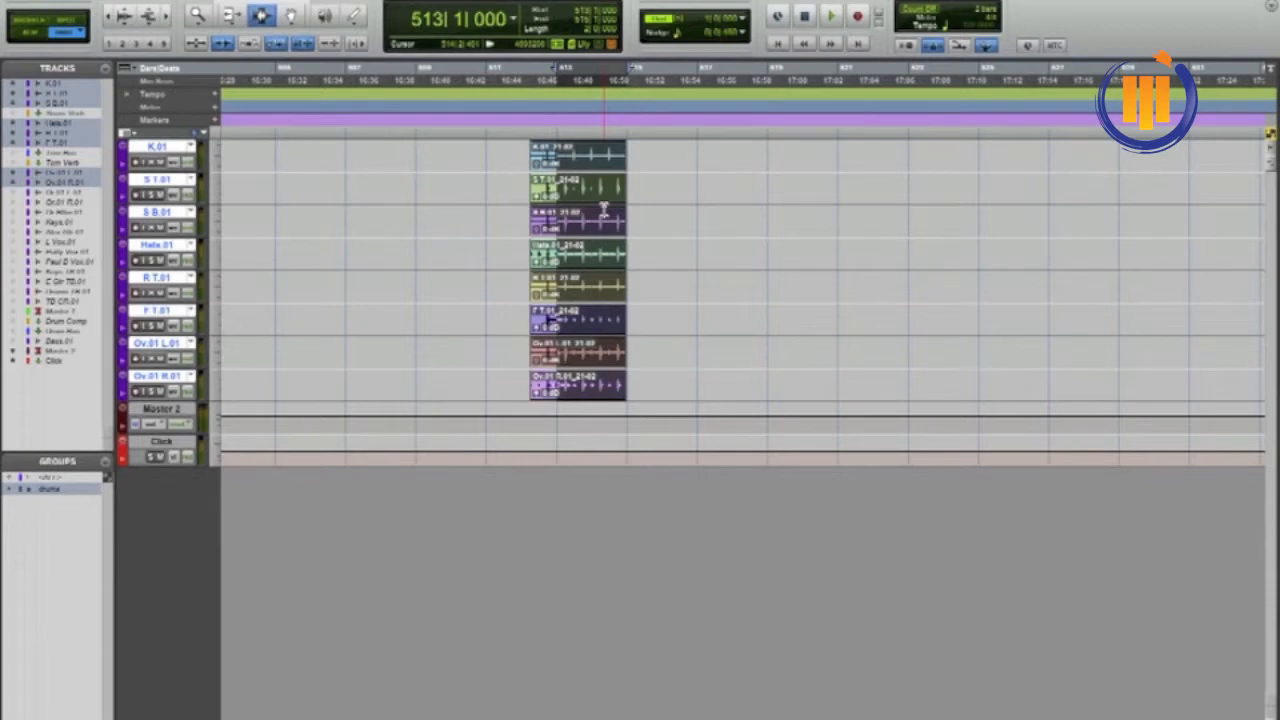
key("alt+f")
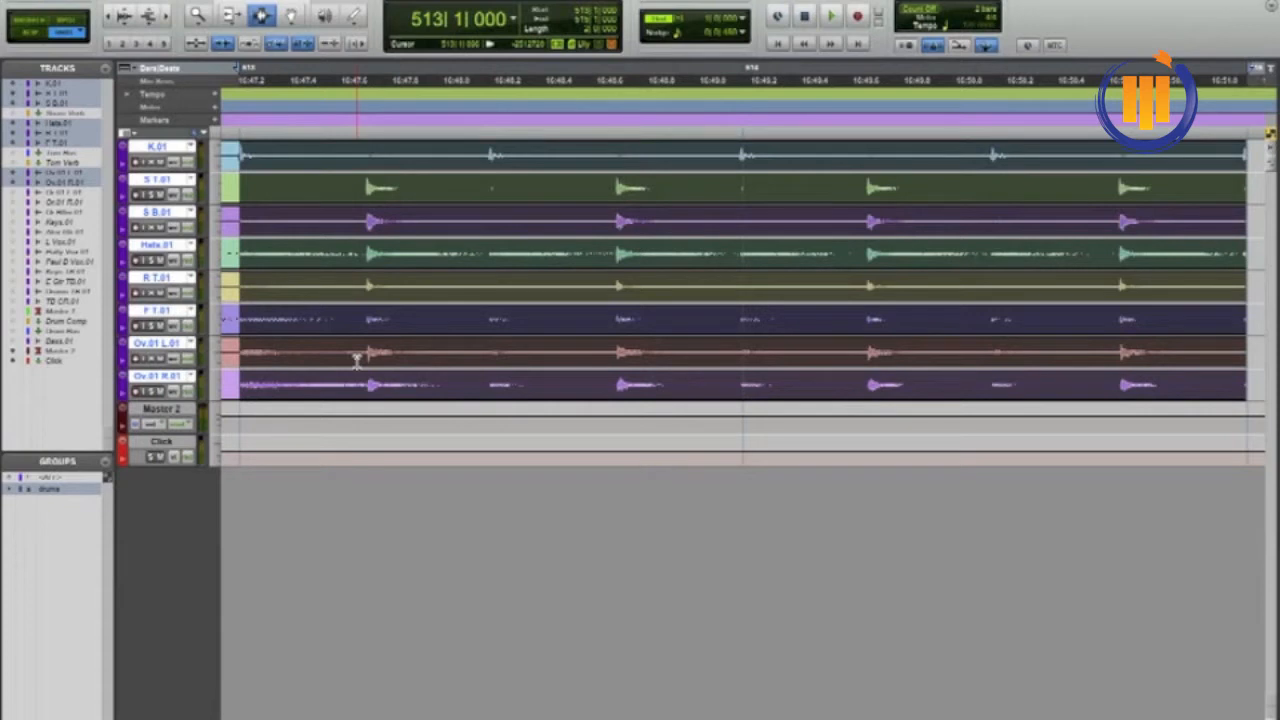
- Suspend the track groups and select only the K.01 and S T.01 tracks for two bars from 513|1|000
key("super+shift+g")
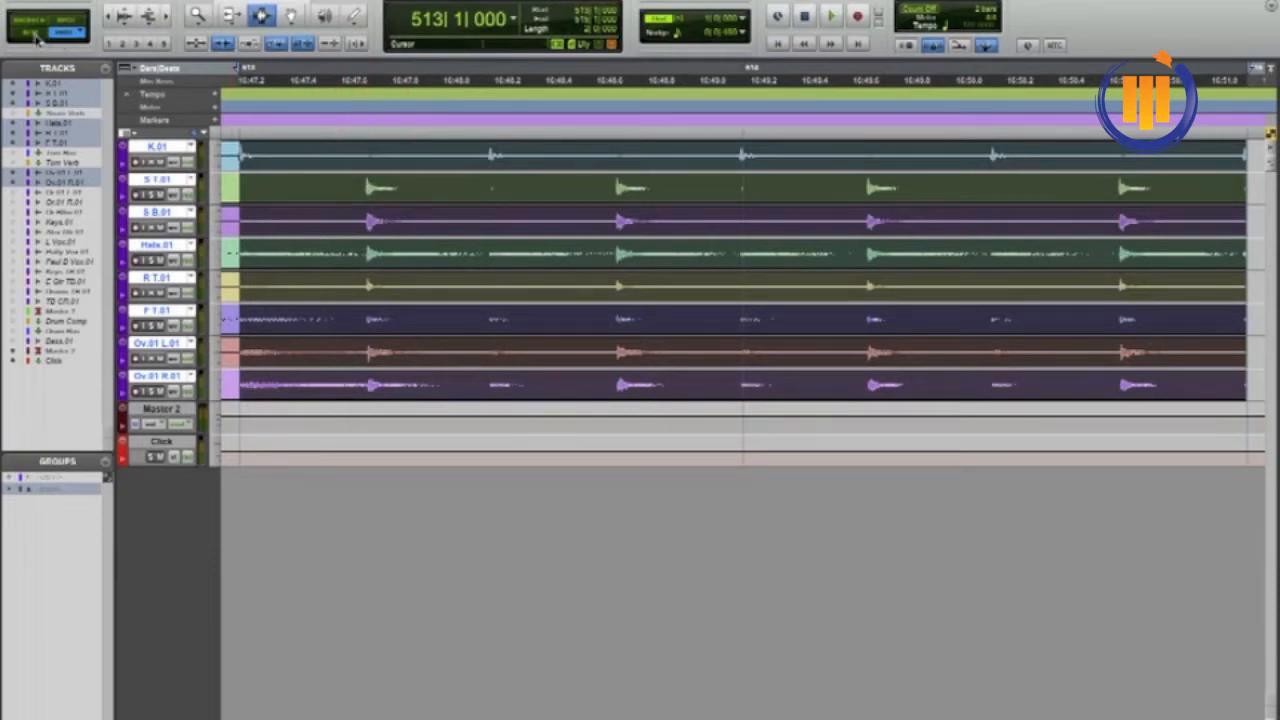
left_click(275, 163)
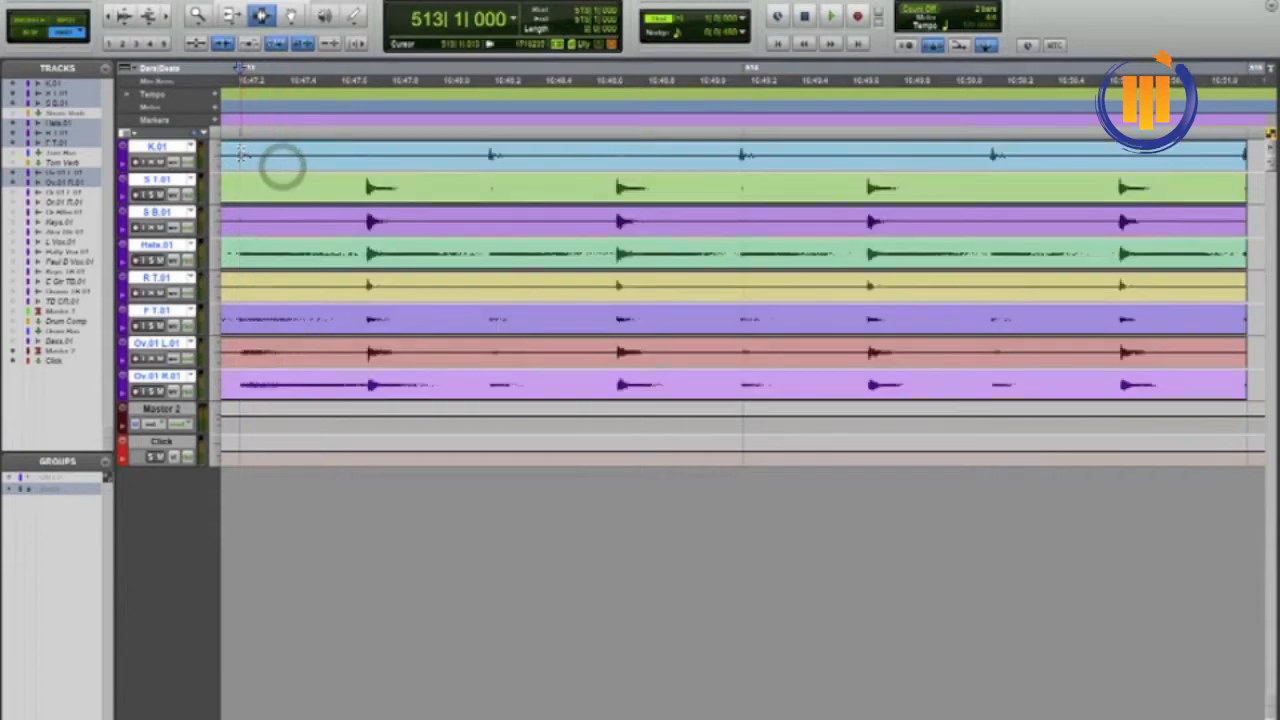
left_click(240, 153)
left_click_drag(240, 153, 1106, 193)
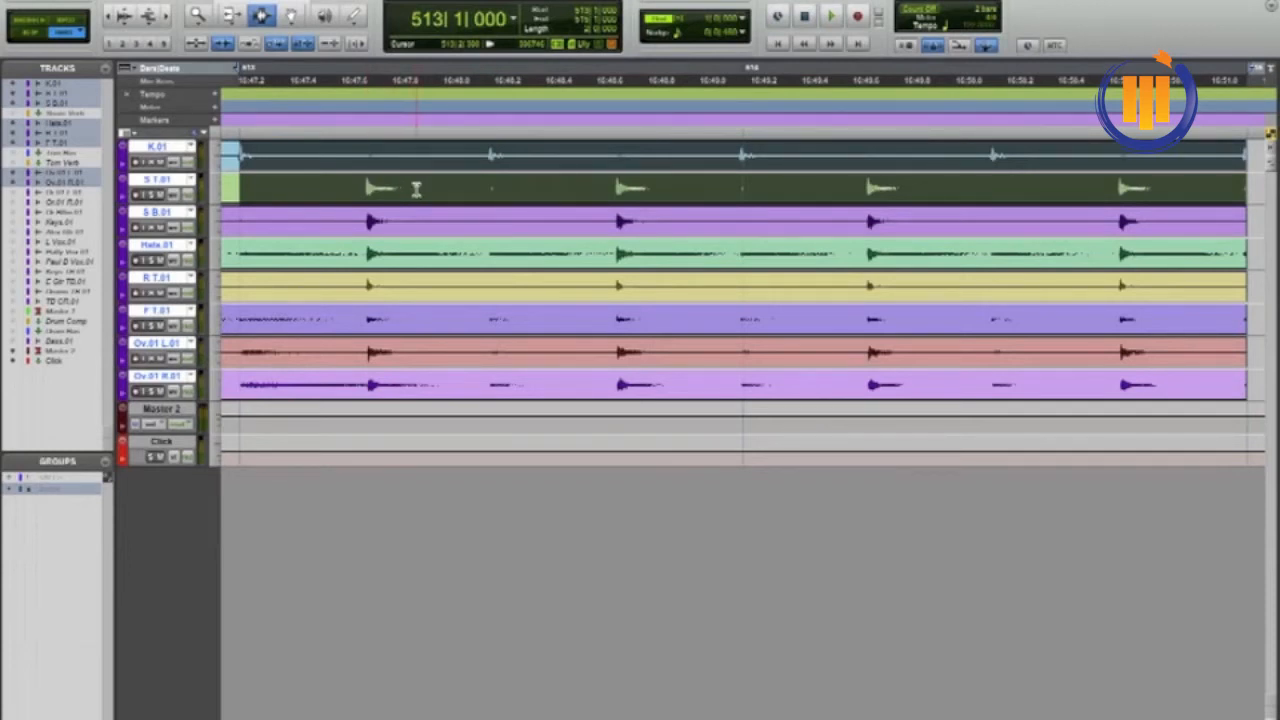
- Open Beat Detective, move it clear of the kick and snare waveforms, and set the operation to Bar | Beat Marker Generation
key("super+8")
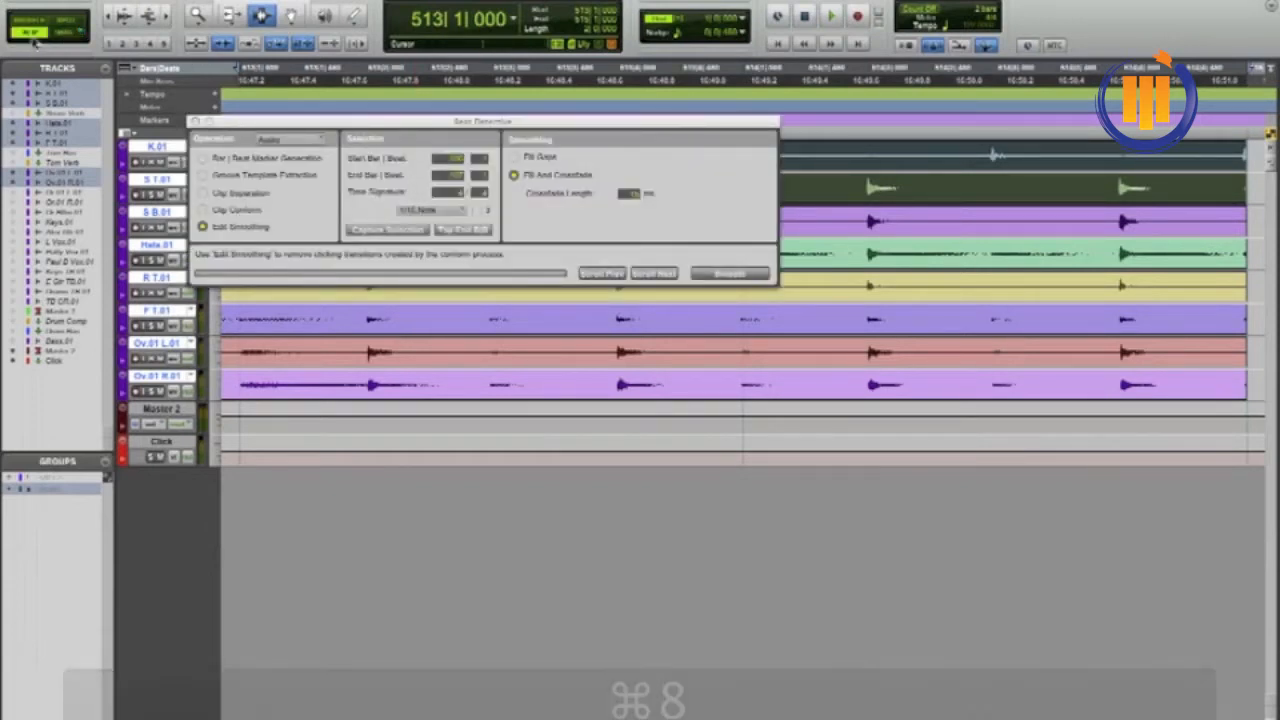
left_click_drag(374, 130, 549, 248)
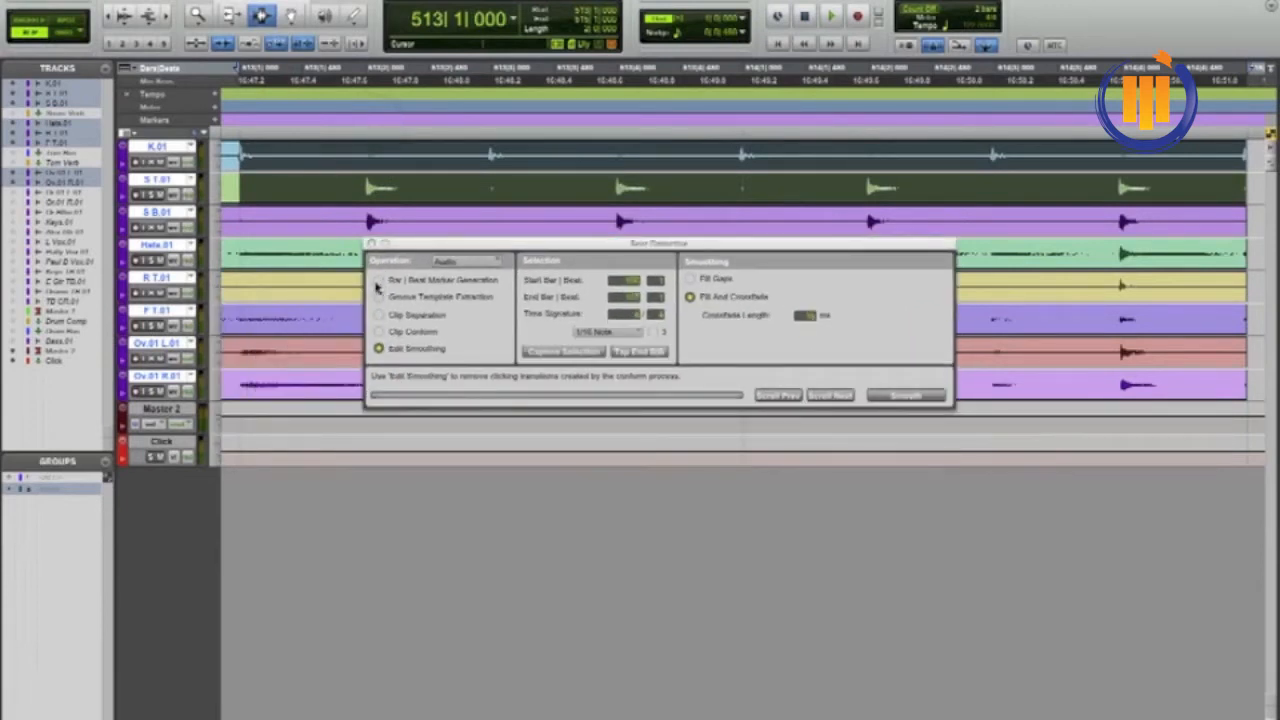
left_click(378, 281)
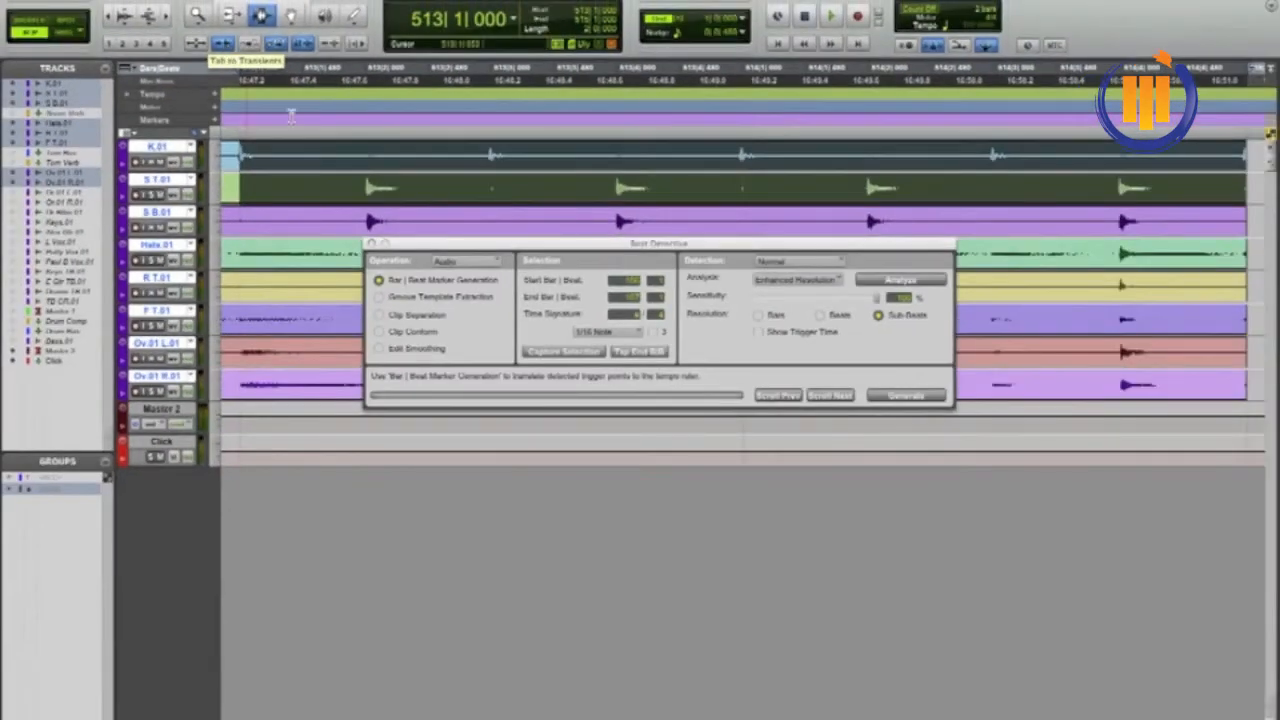
left_click_drag(490, 244, 433, 256)
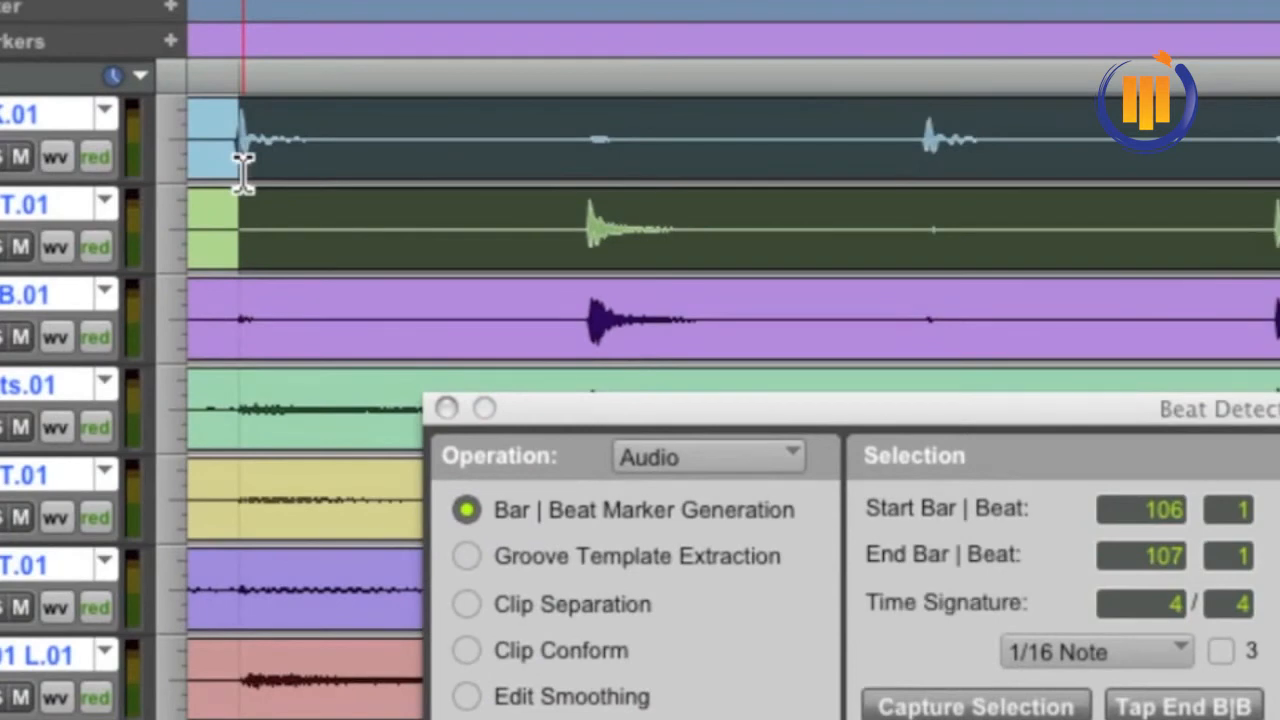
- Extend the start of the kick and snare selection back to 512|4|955, just before the first kick transient
left_click(263, 171)
left_click(551, 186)
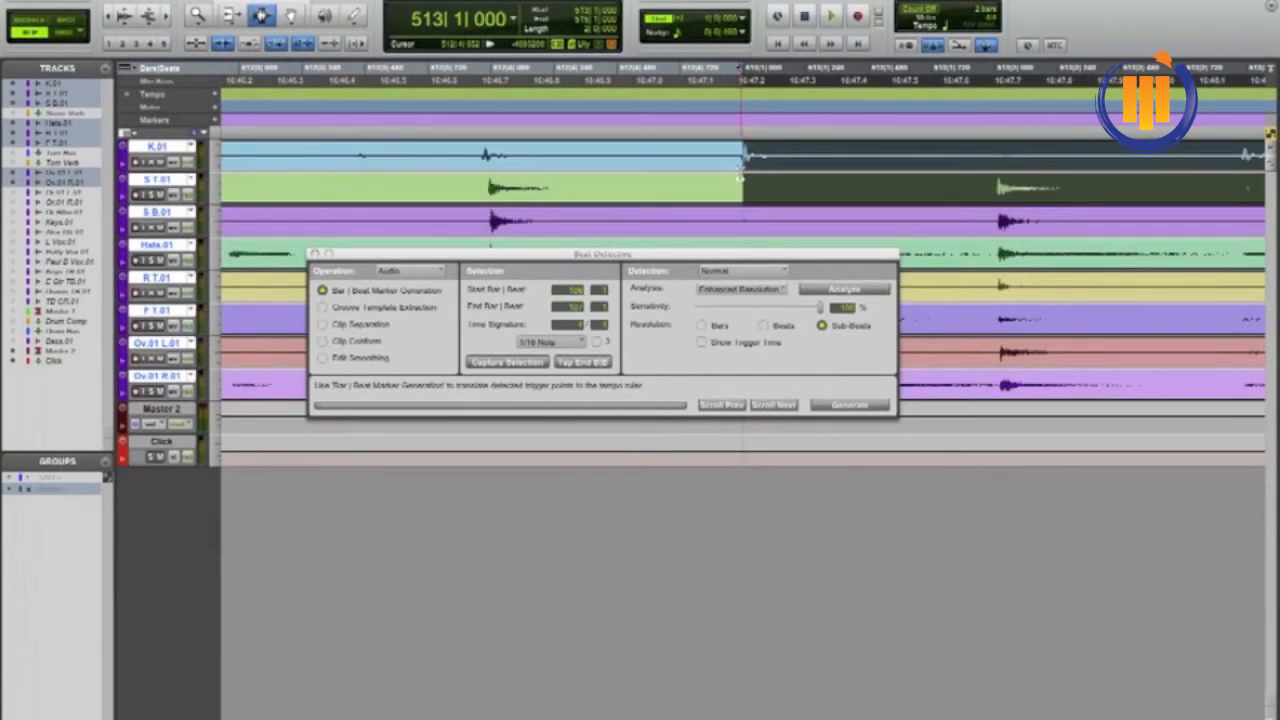
key("t")
key("t")
key("t")
key("t")
key("t")
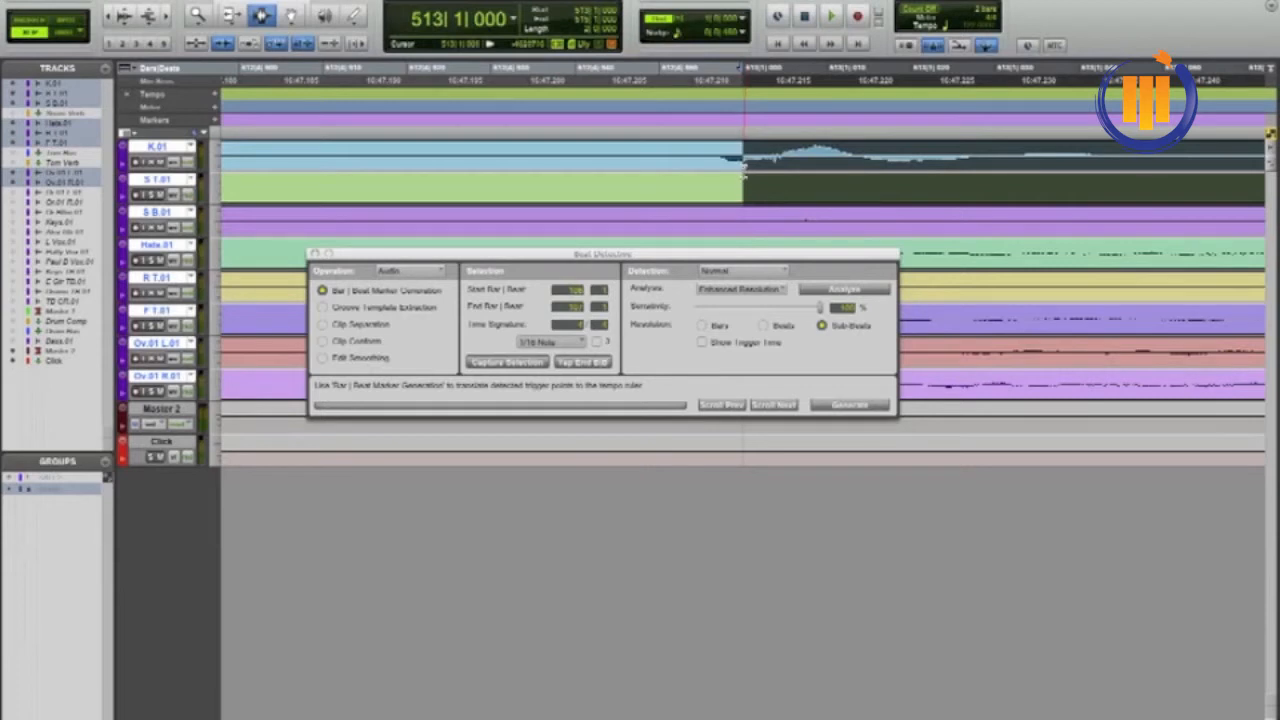
left_click_drag(745, 168, 704, 177)
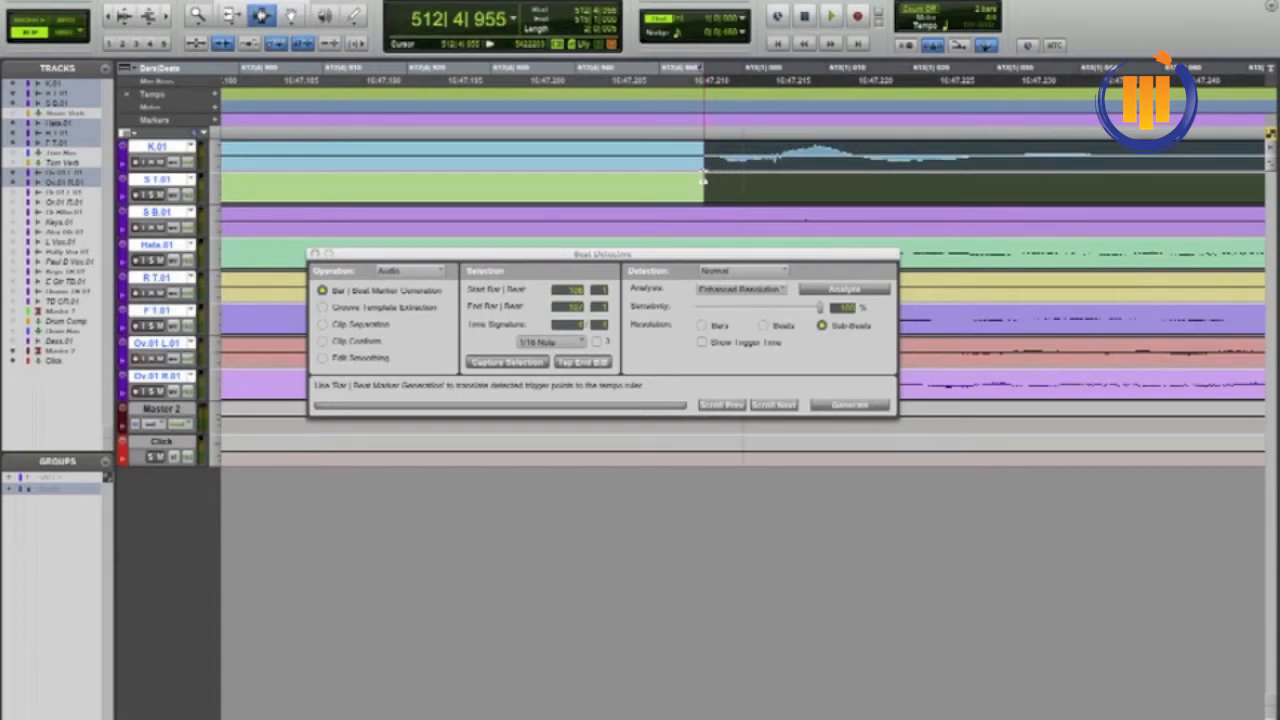
key("alt+f")
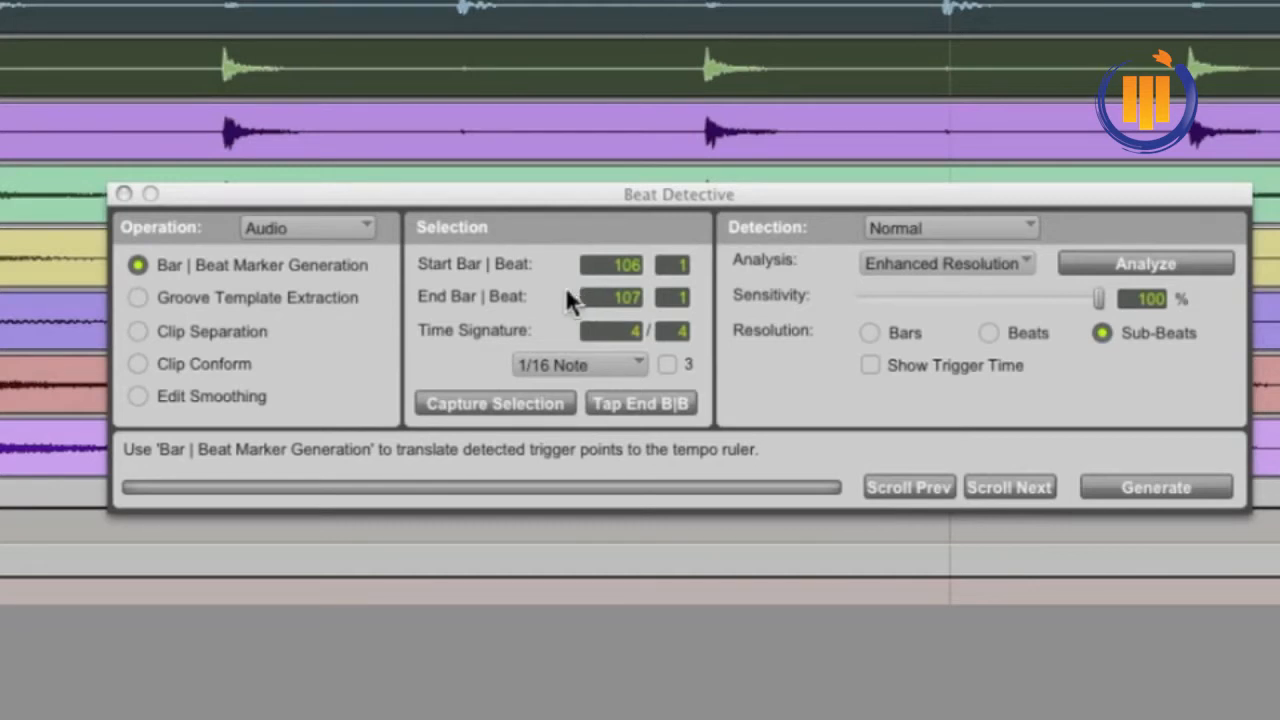
- Capture the selection in Beat Detective and analyze it with Enhanced Resolution at minimum sensitivity
left_click(506, 400)
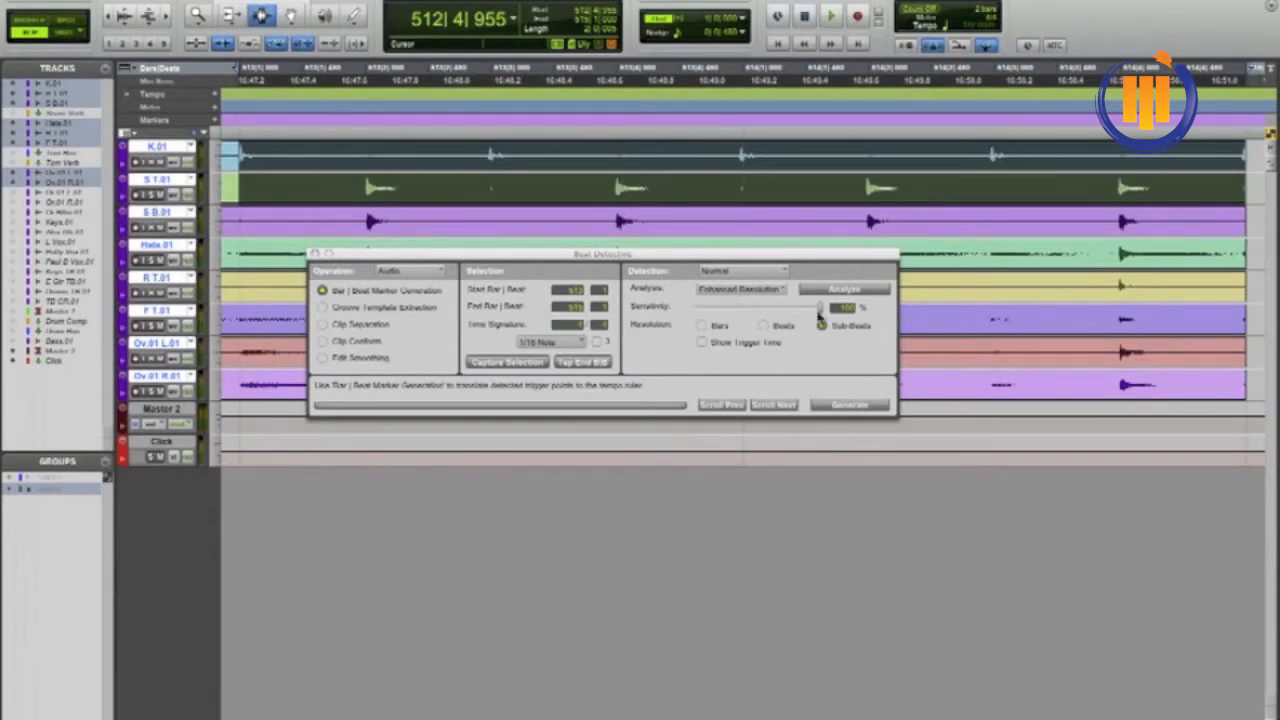
left_click_drag(818, 308, 684, 317)
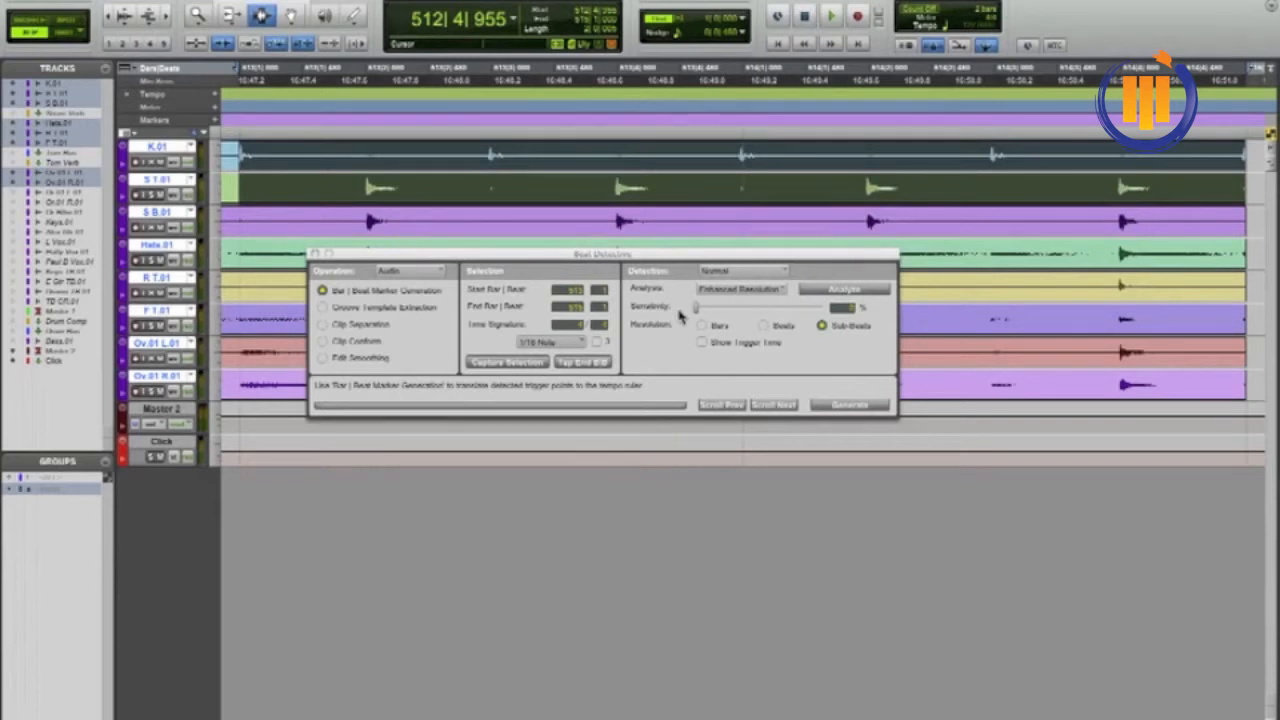
left_click(736, 289)
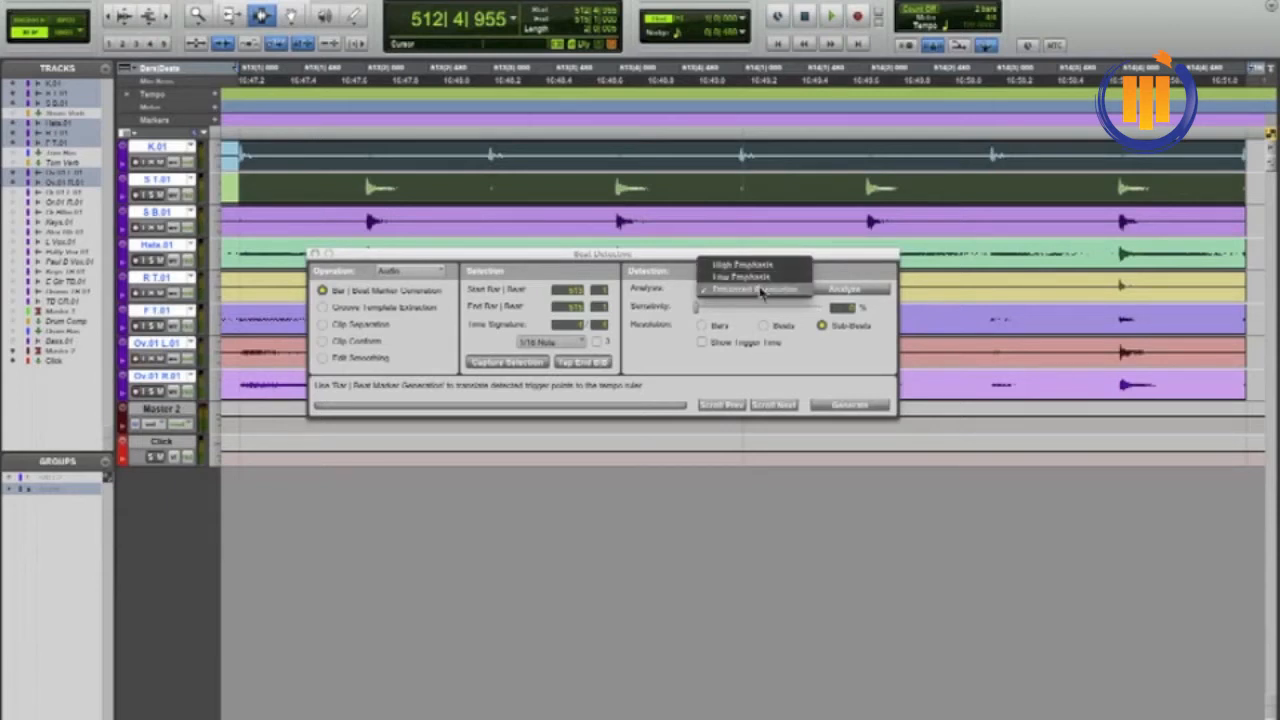
left_click(760, 291)
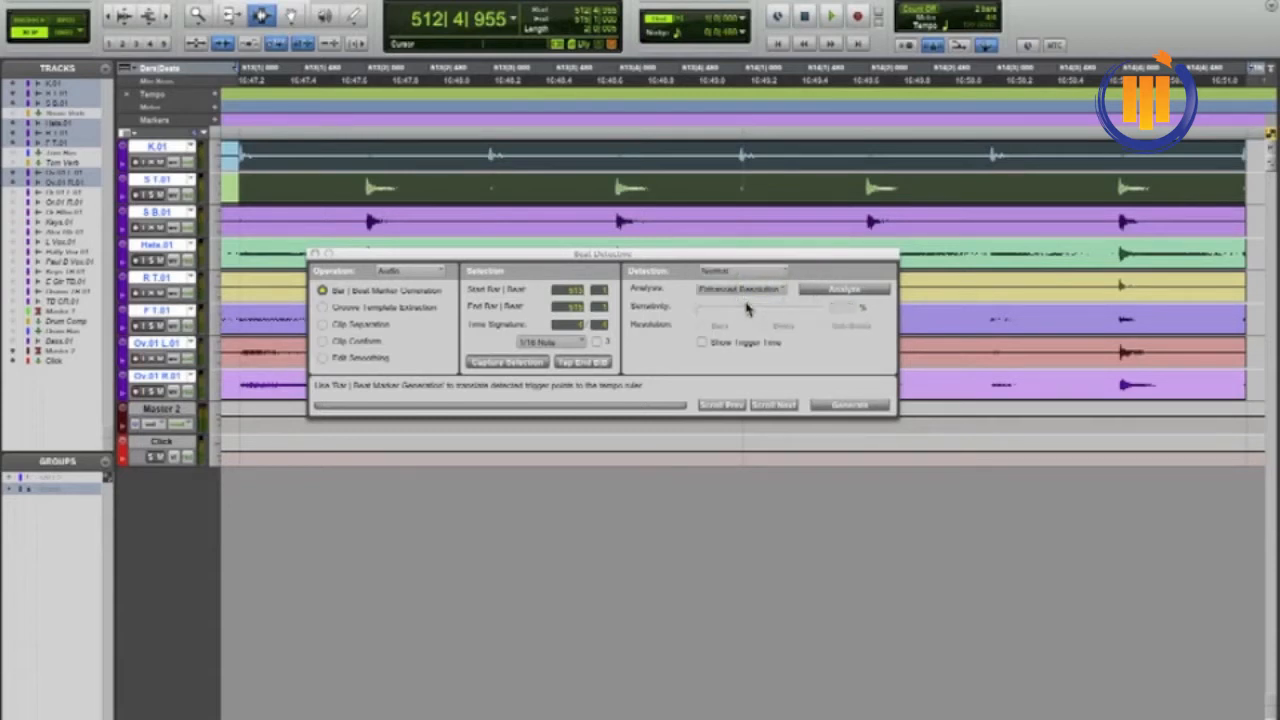
left_click(822, 290)
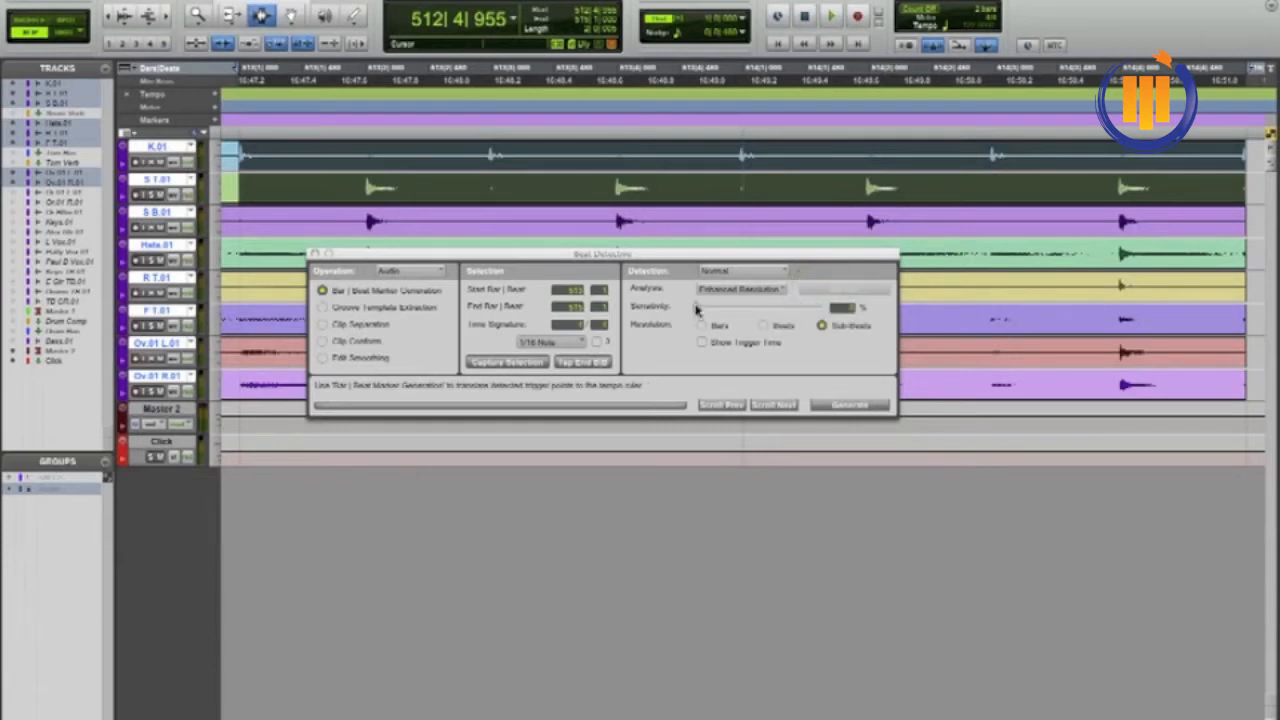
- Raise the detection sensitivity in stages to about three quarters, checking the beat triggers against the kick and snare hits
left_click_drag(697, 310, 720, 316)
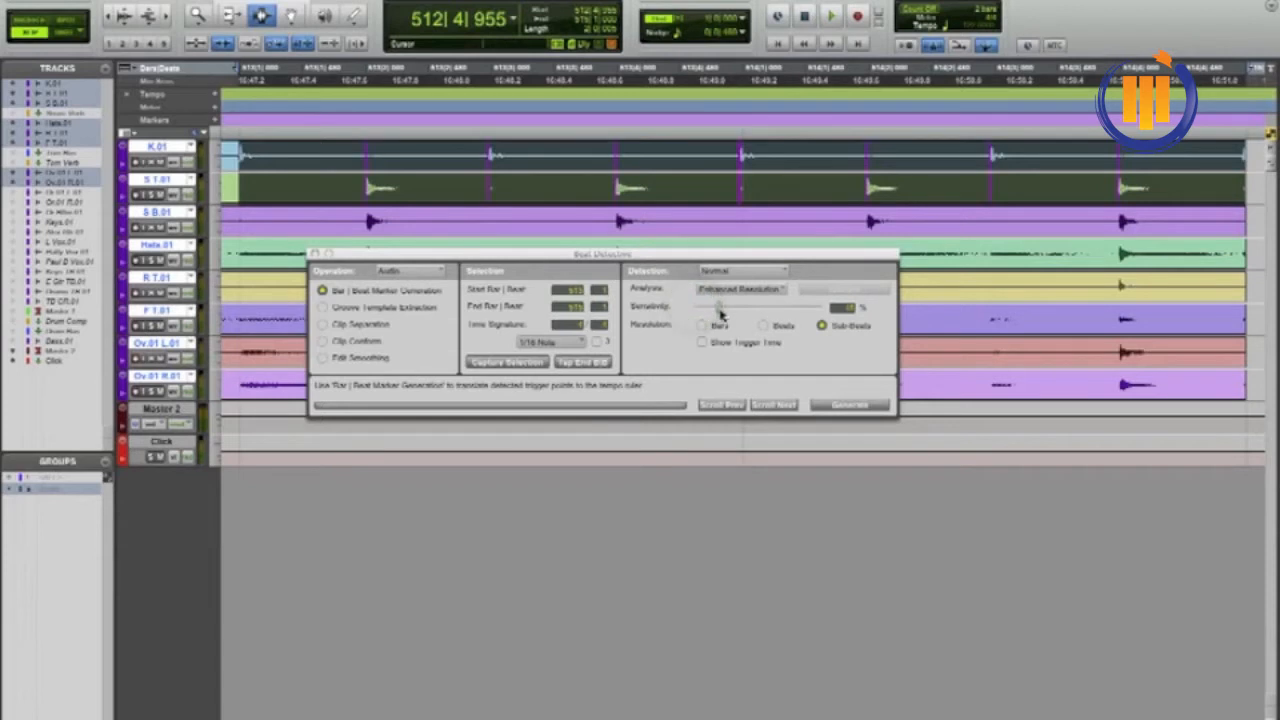
left_click_drag(720, 314, 728, 314)
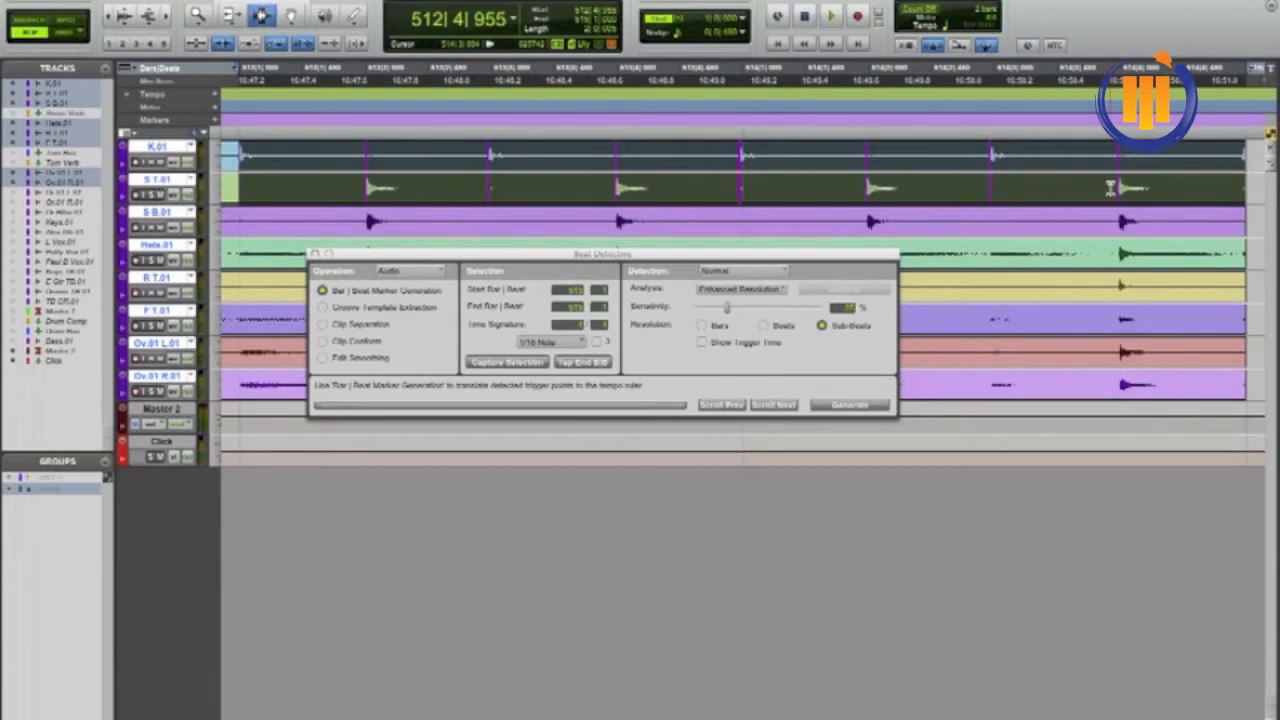
scroll(1104, 192, "right", 2)
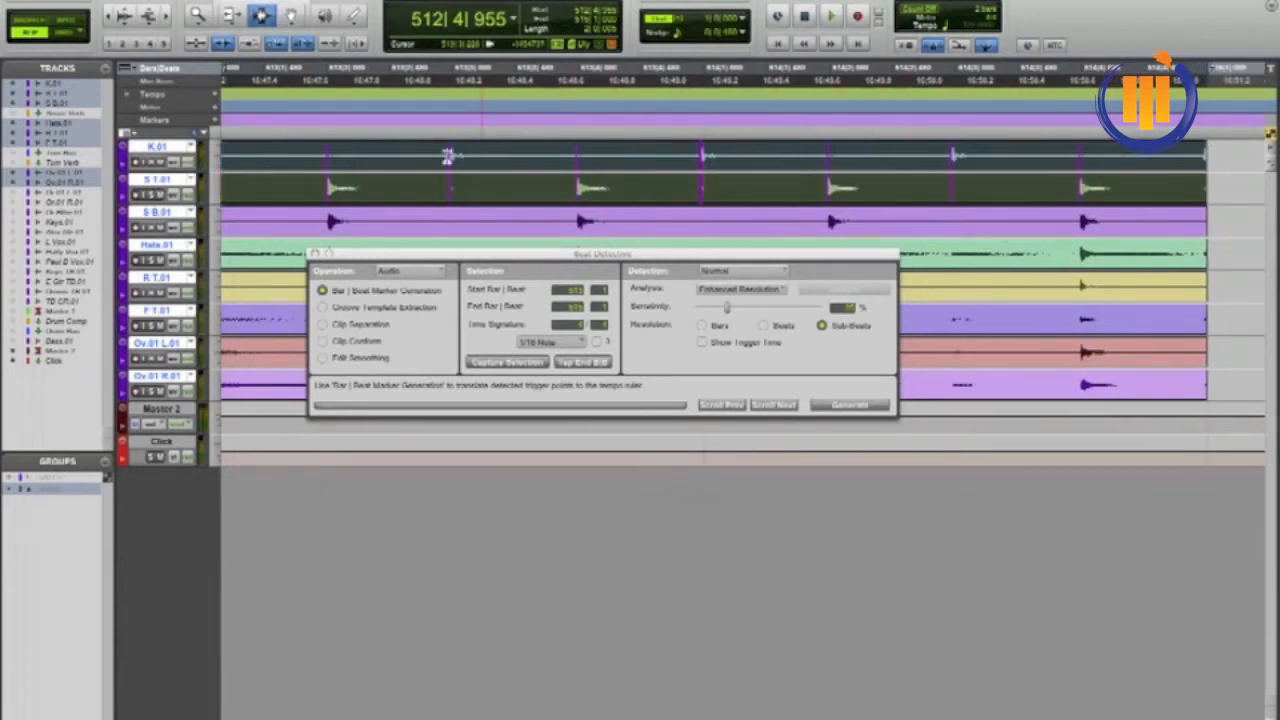
scroll(327, 195, "left", 5)
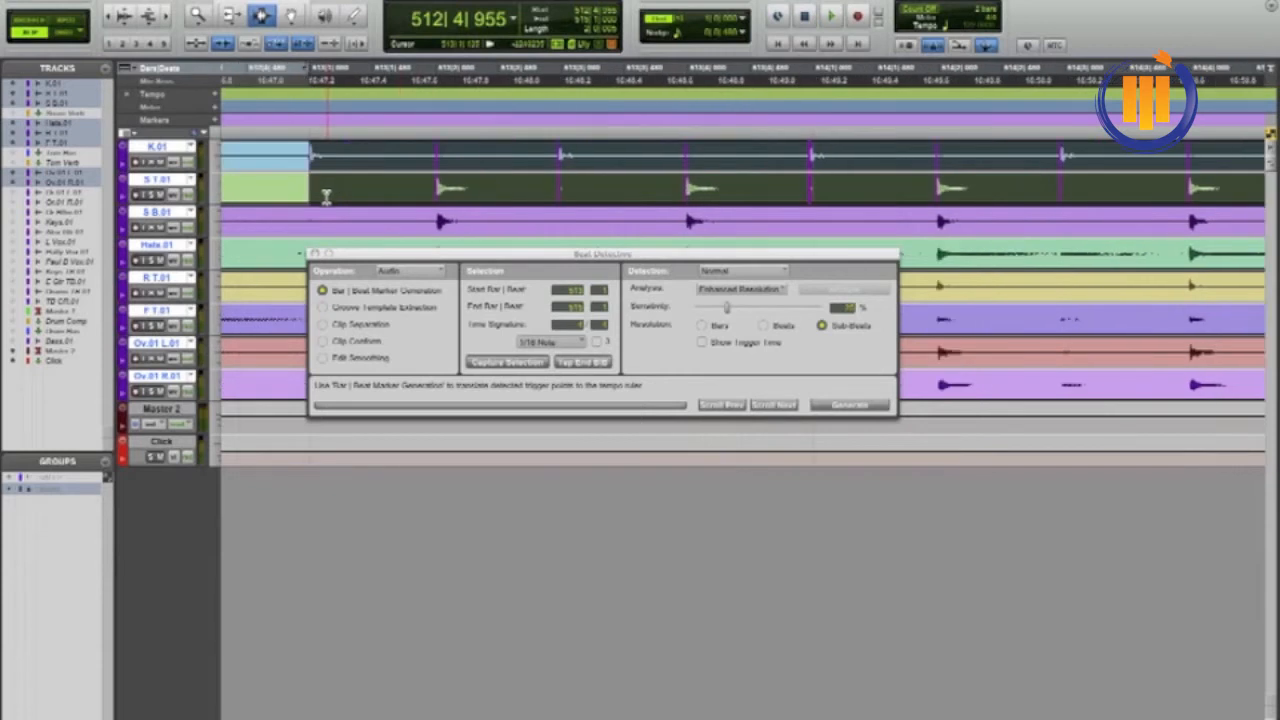
scroll(327, 195, "right", 3)
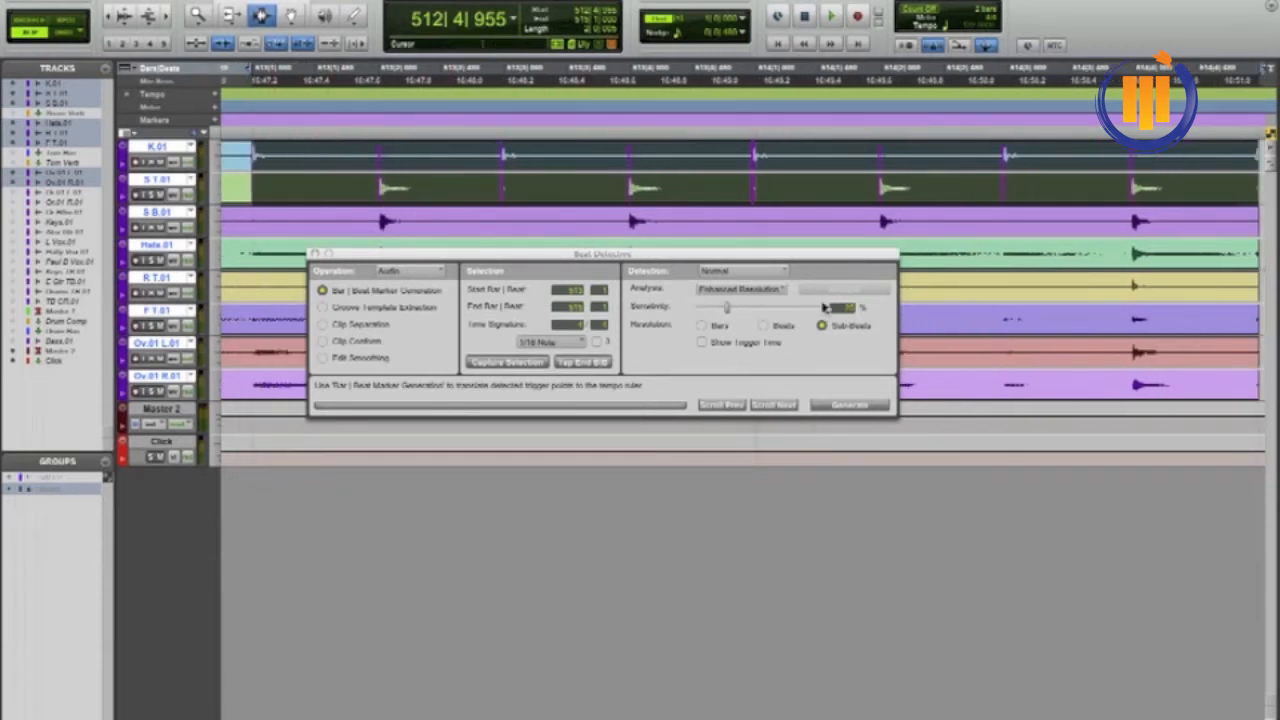
left_click_drag(727, 313, 795, 316)
scroll(885, 184, "right", 2)
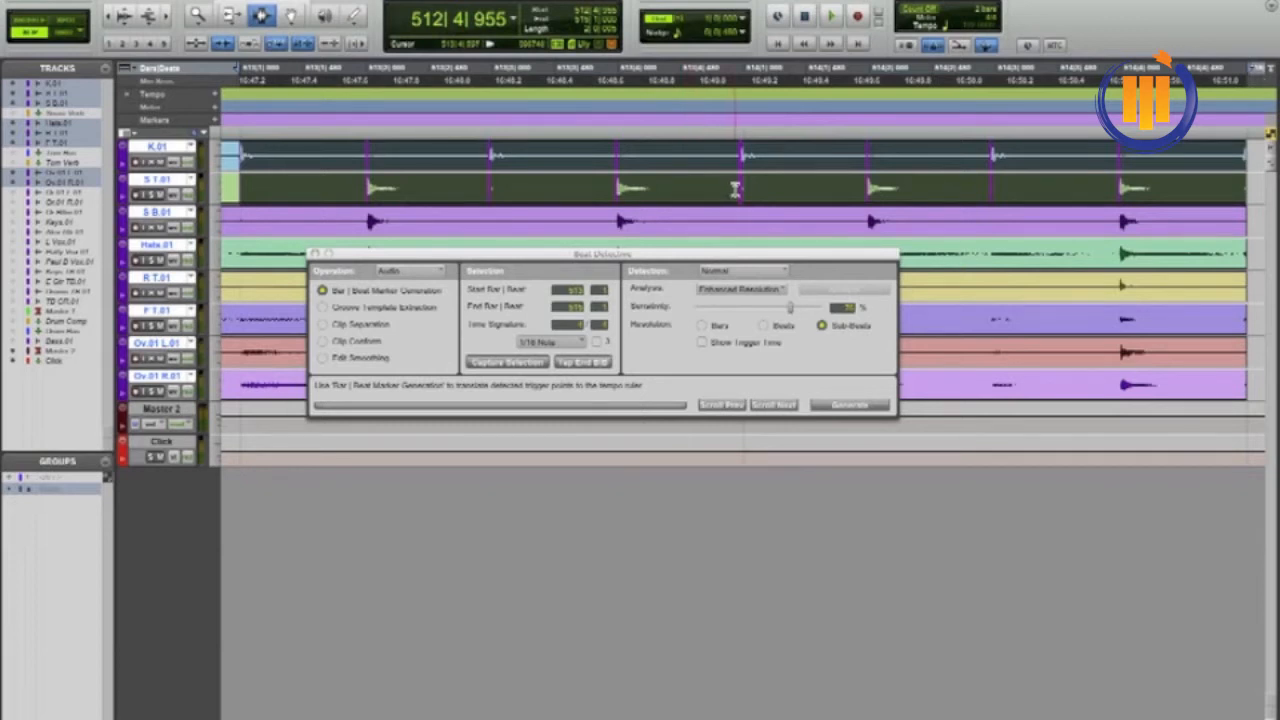
- With the Grabber tool, move the first beat trigger from the selection start to the onset of the first kick transient
left_click(288, 17)
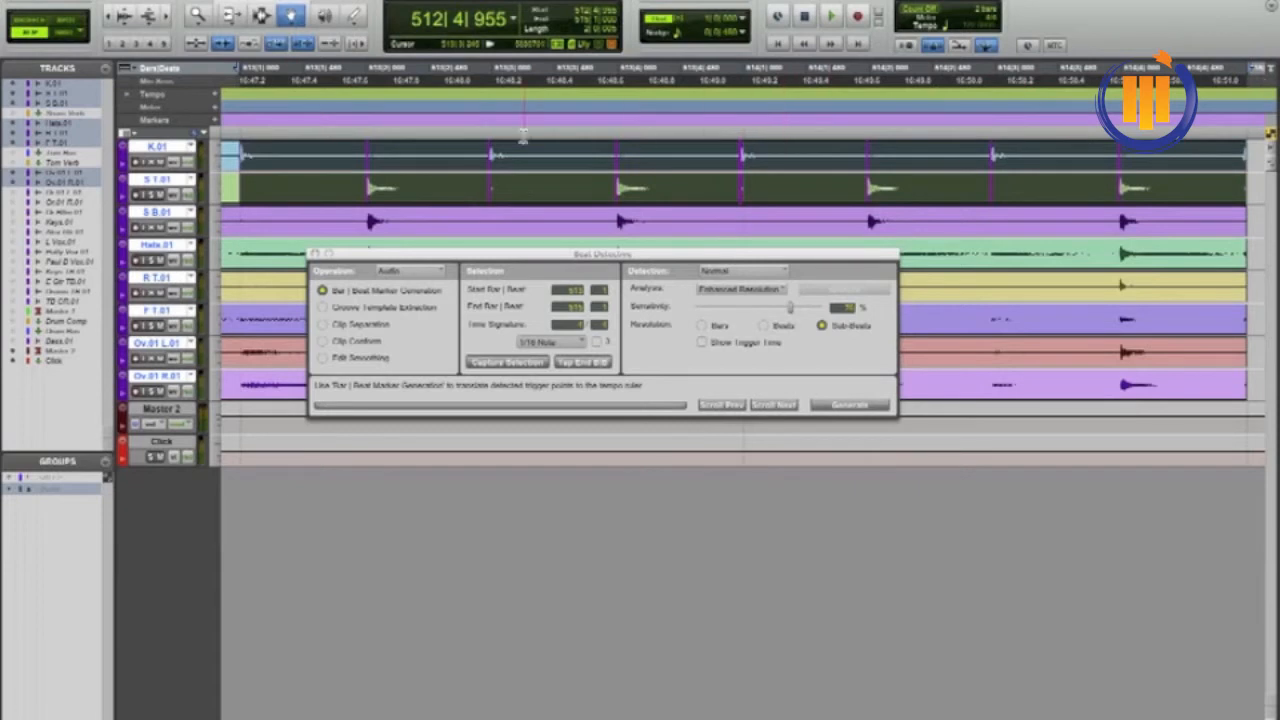
key("t")
key("t")
key("t")
key("t")
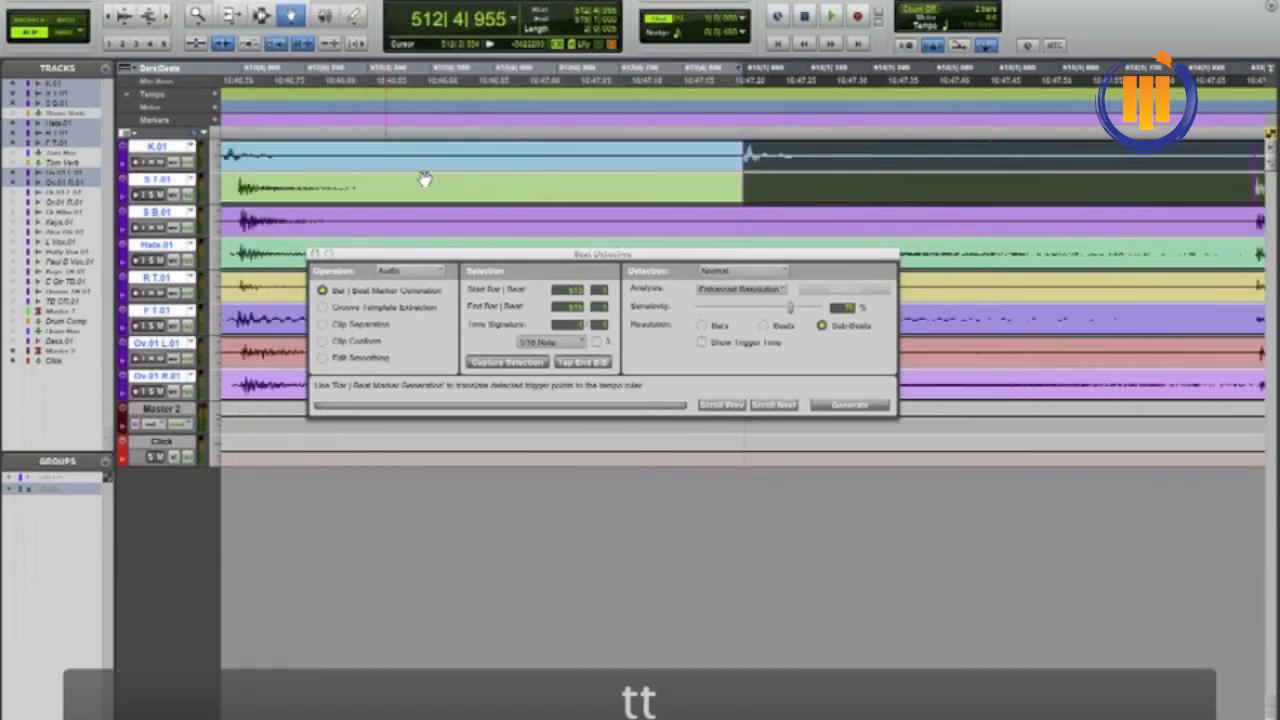
key("t")
key("t")
key("t")
key("t")
key("t")
key("t")
key("t")
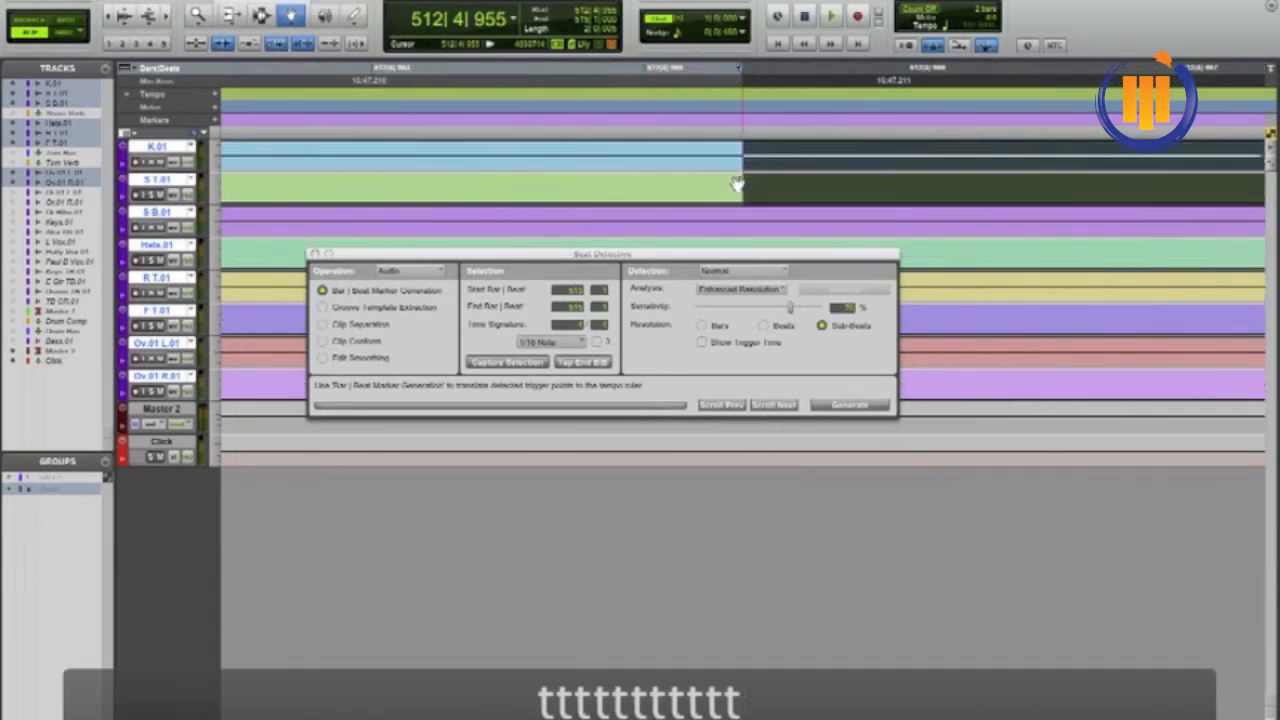
key("r")
key("r")
key("r")
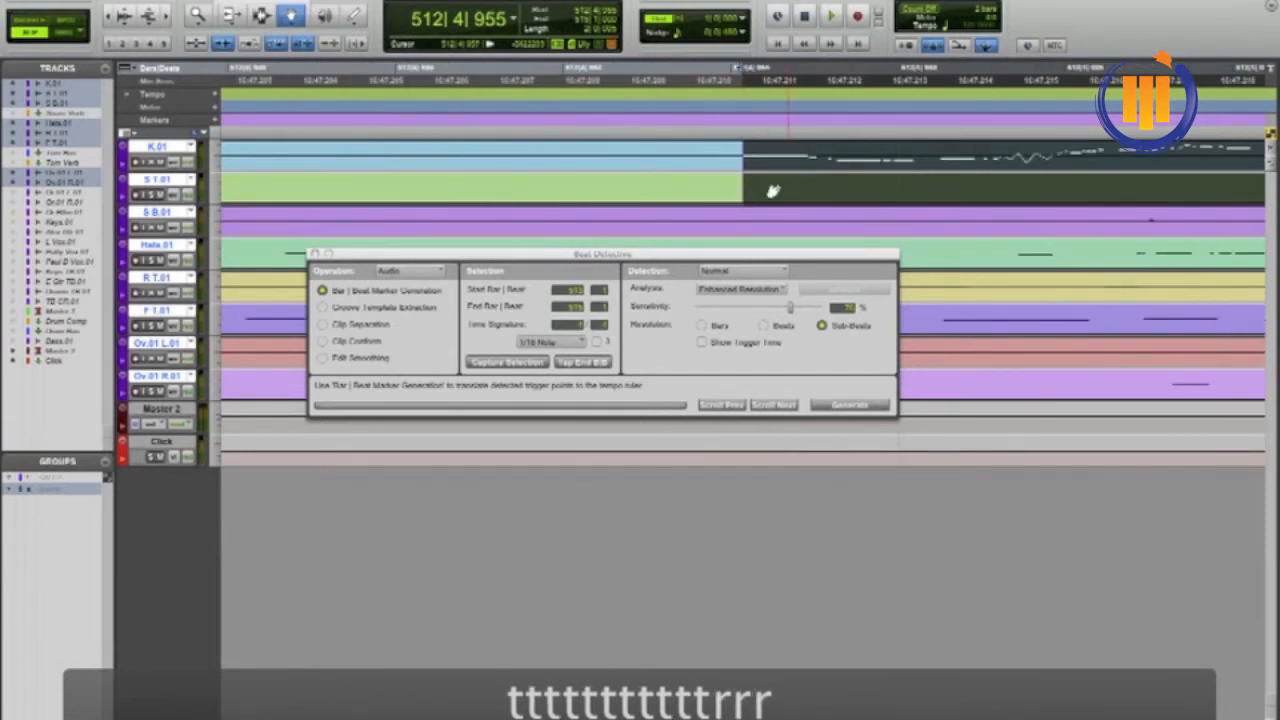
left_click_drag(741, 198, 805, 200)
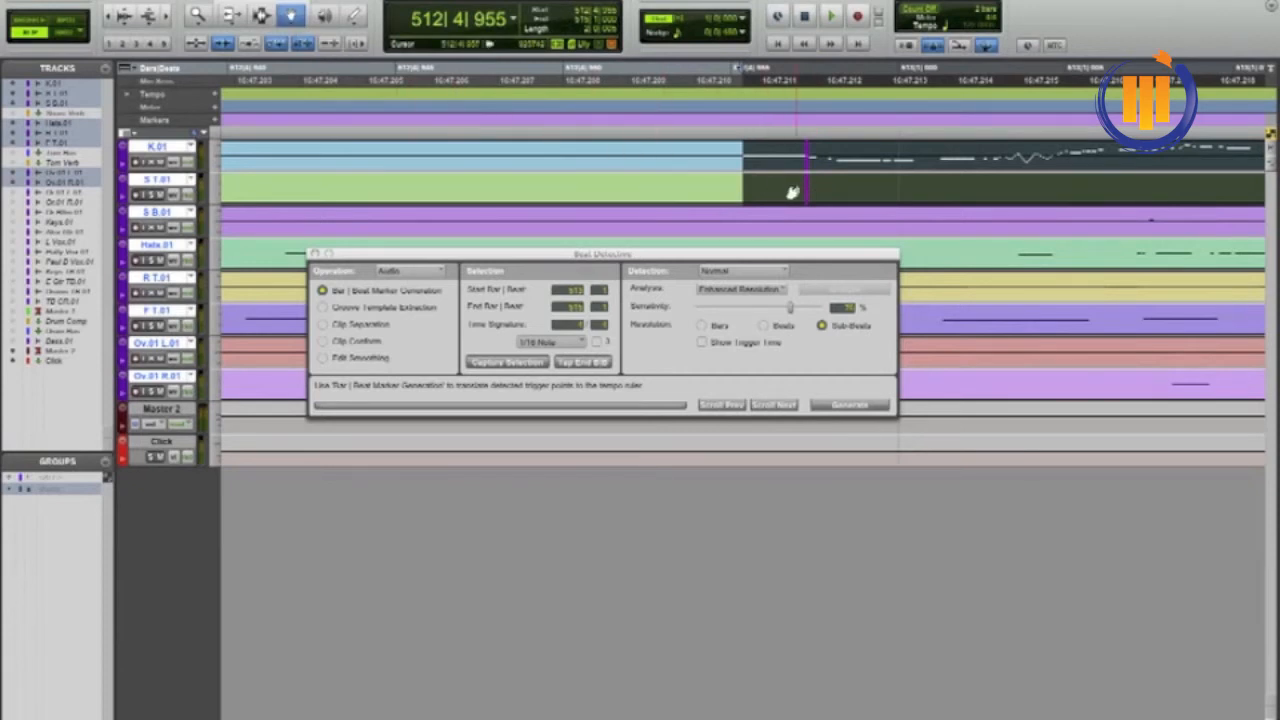
- Go to the first snare hit's beat trigger and, zoomed in closely, move it to the onset of the transient
left_click(772, 405)
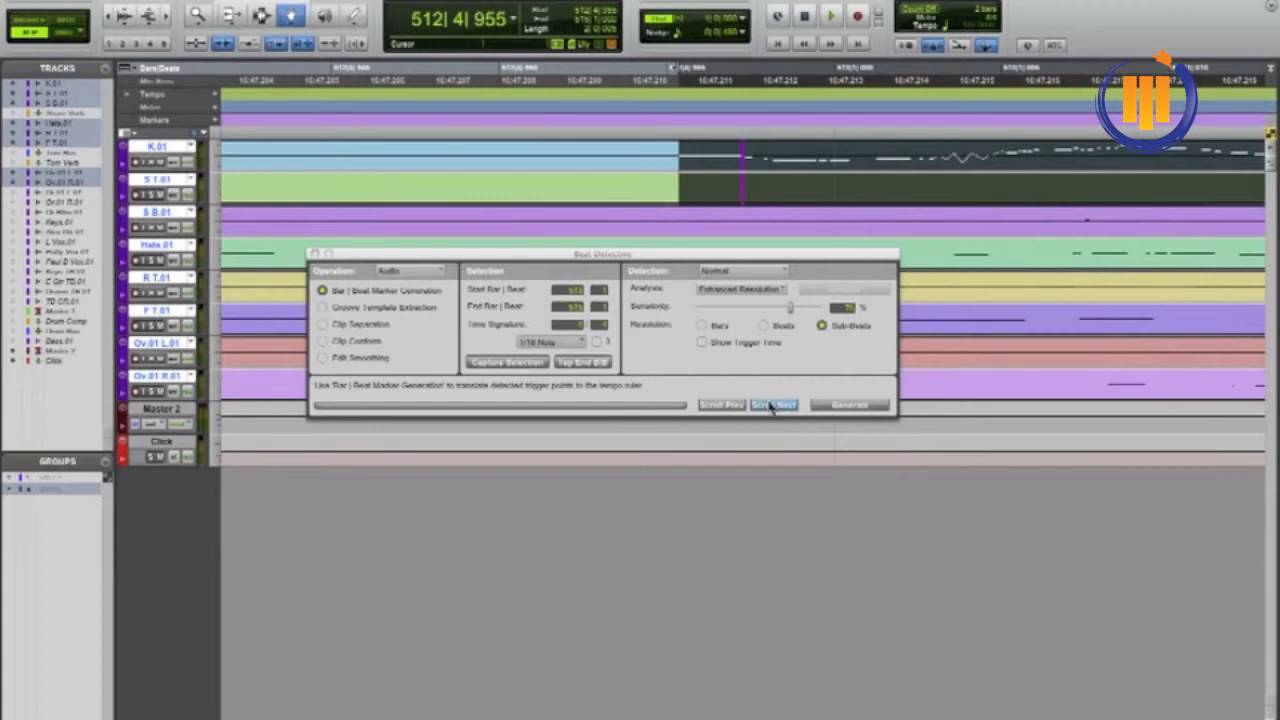
left_click(772, 405)
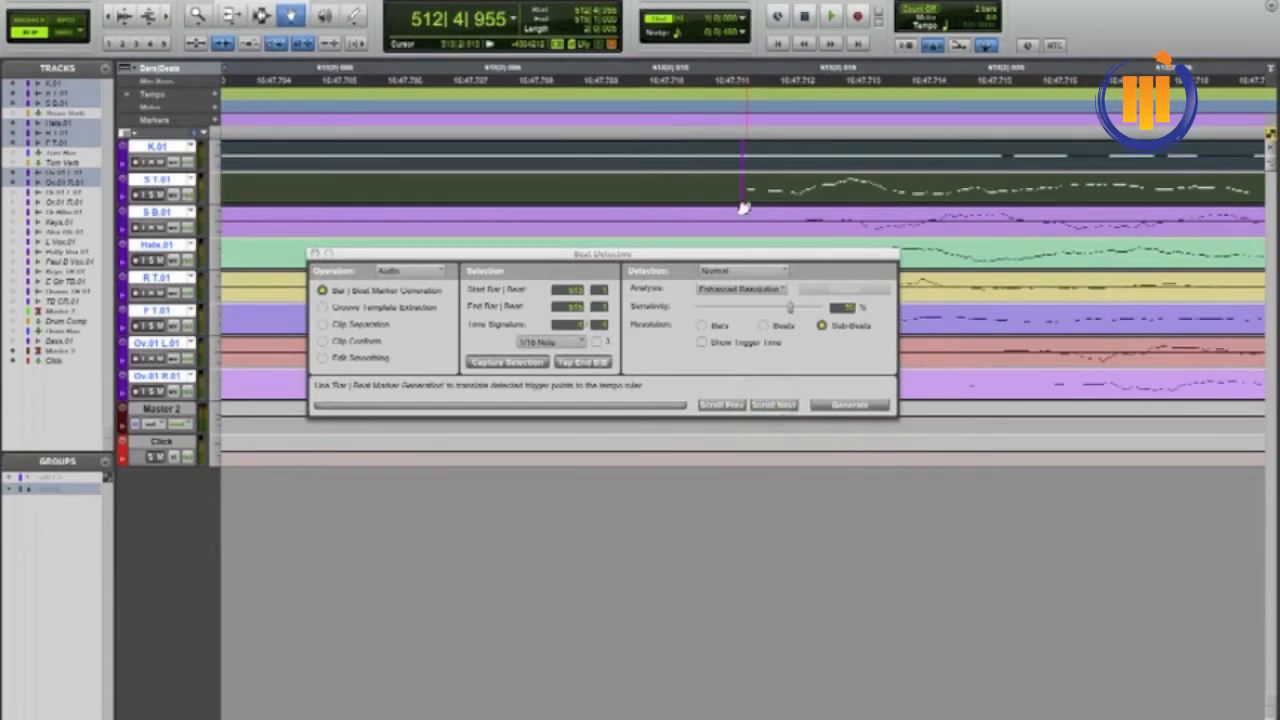
key("t")
key("t")
key("t")
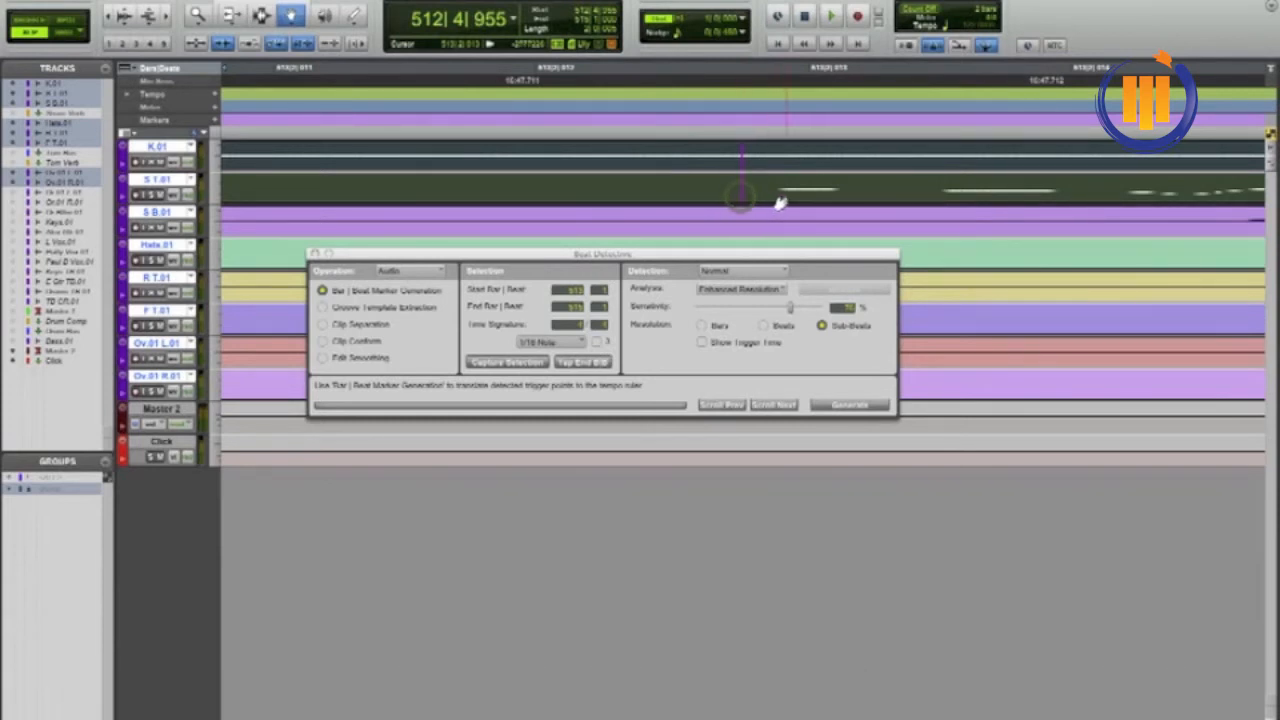
key("t")
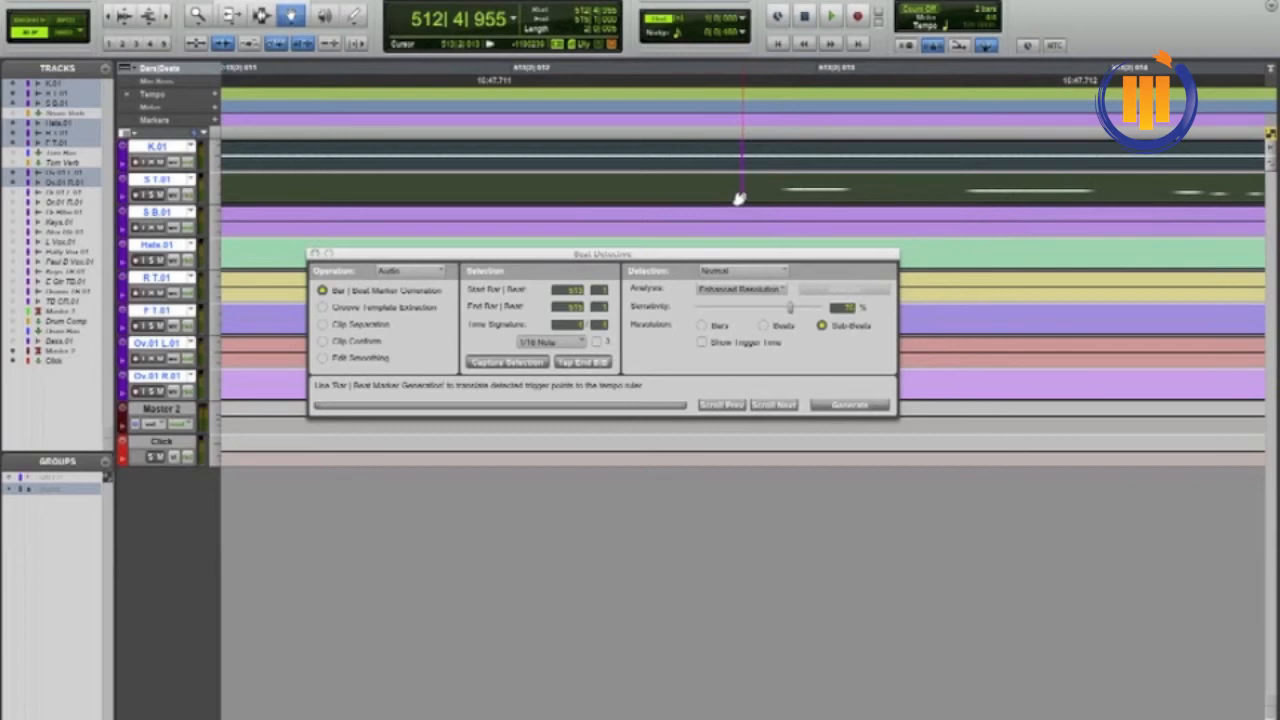
left_click(740, 196)
- Advance to the second kick and second snare hits and align their beat triggers with the transient onsets
left_click(768, 405)
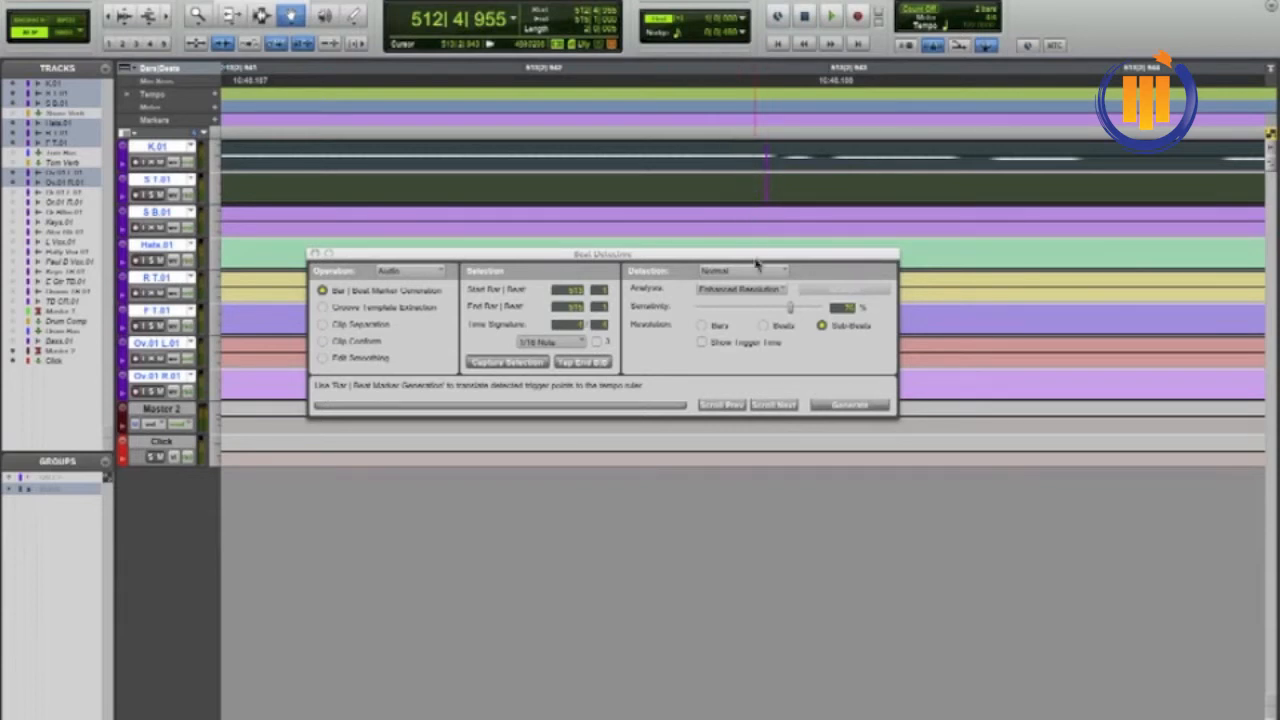
left_click(766, 405)
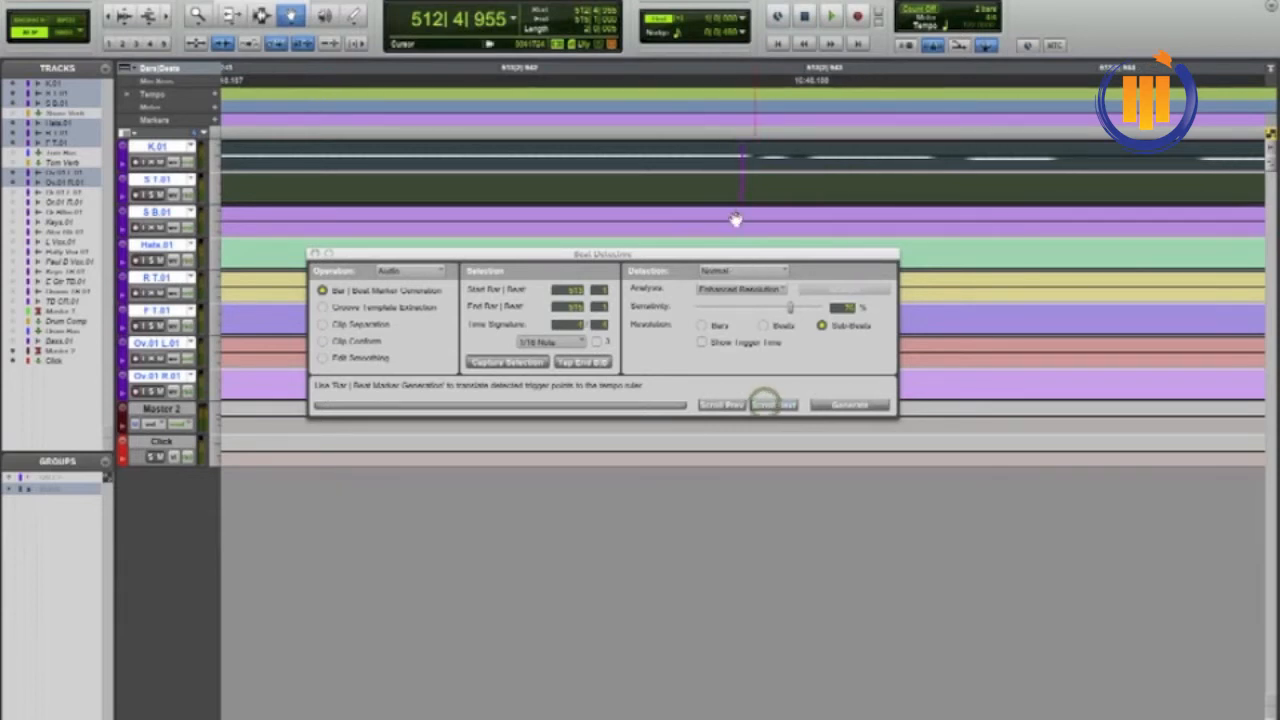
left_click(781, 405)
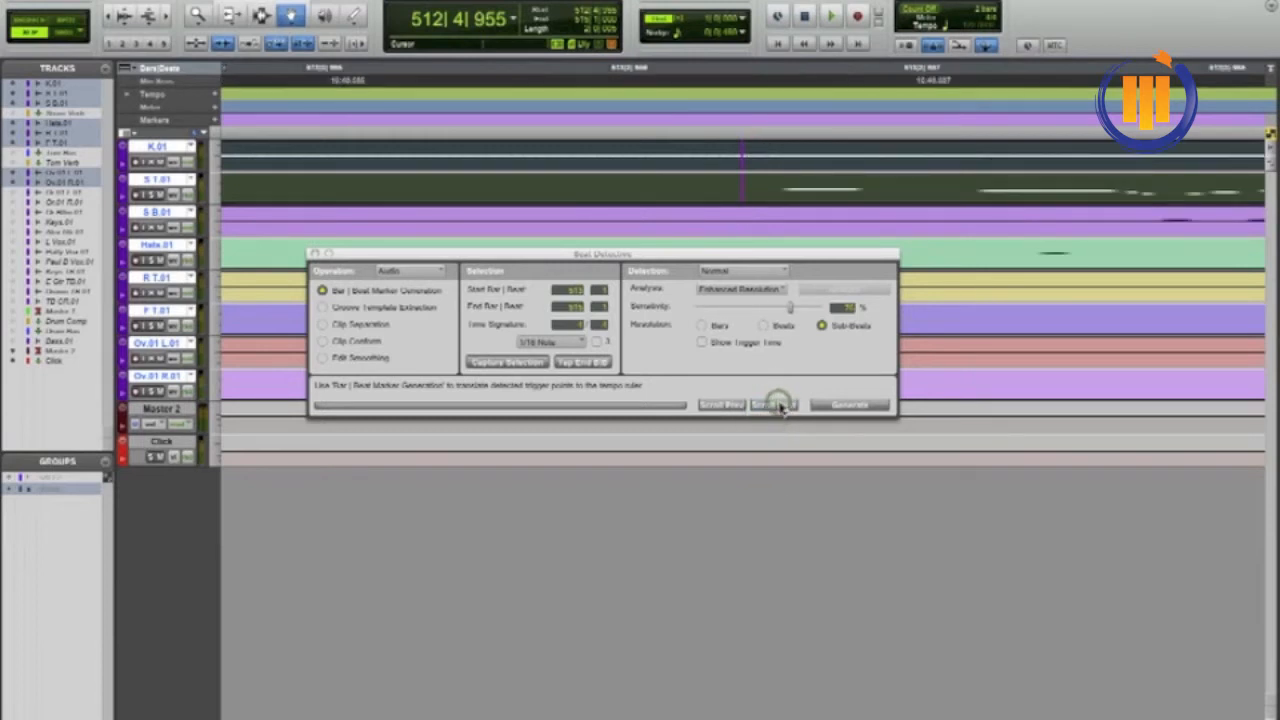
left_click(741, 193)
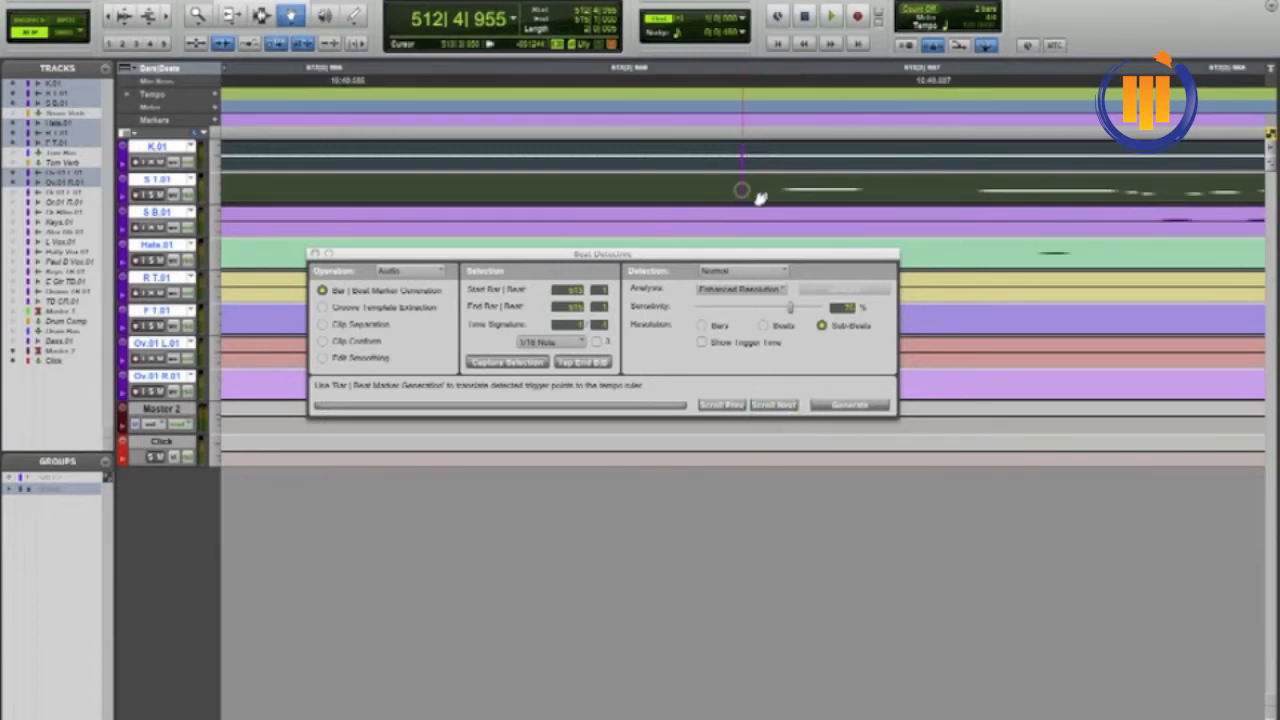
left_click_drag(741, 199, 778, 202)
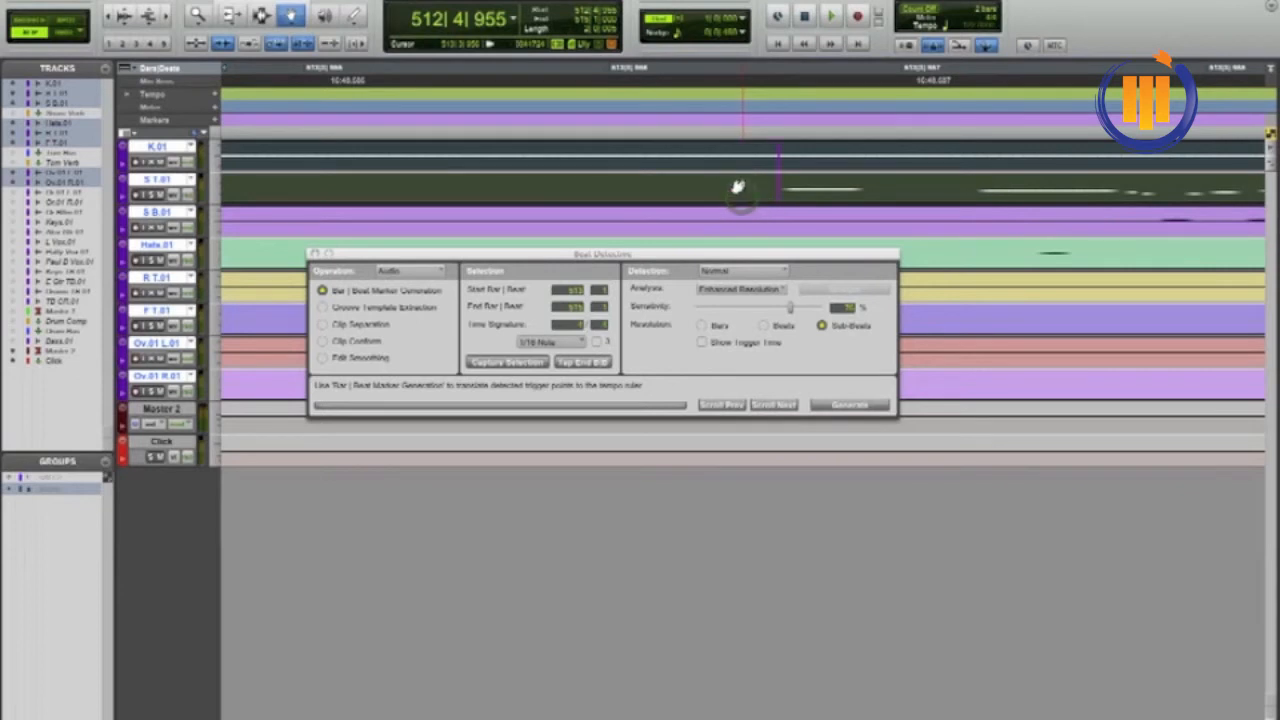
- Advance to the third kick hit and move its beat trigger to the onset of the transient
left_click(772, 406)
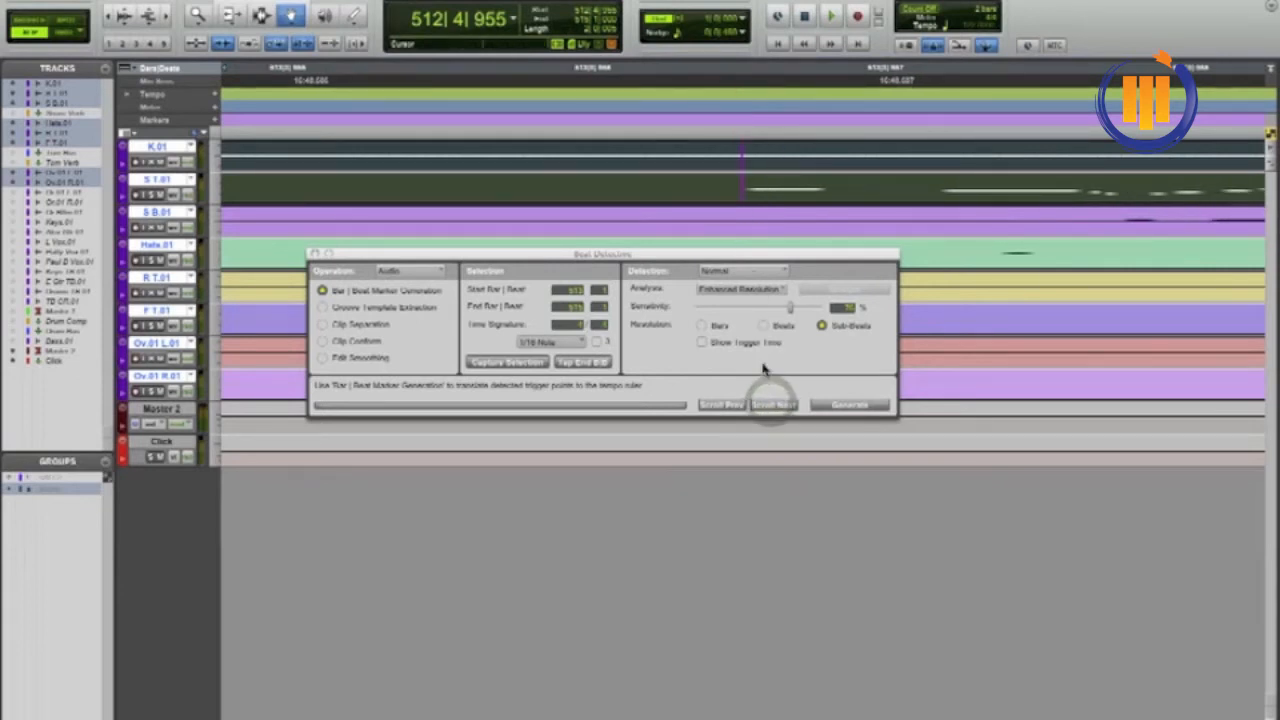
left_click(772, 406)
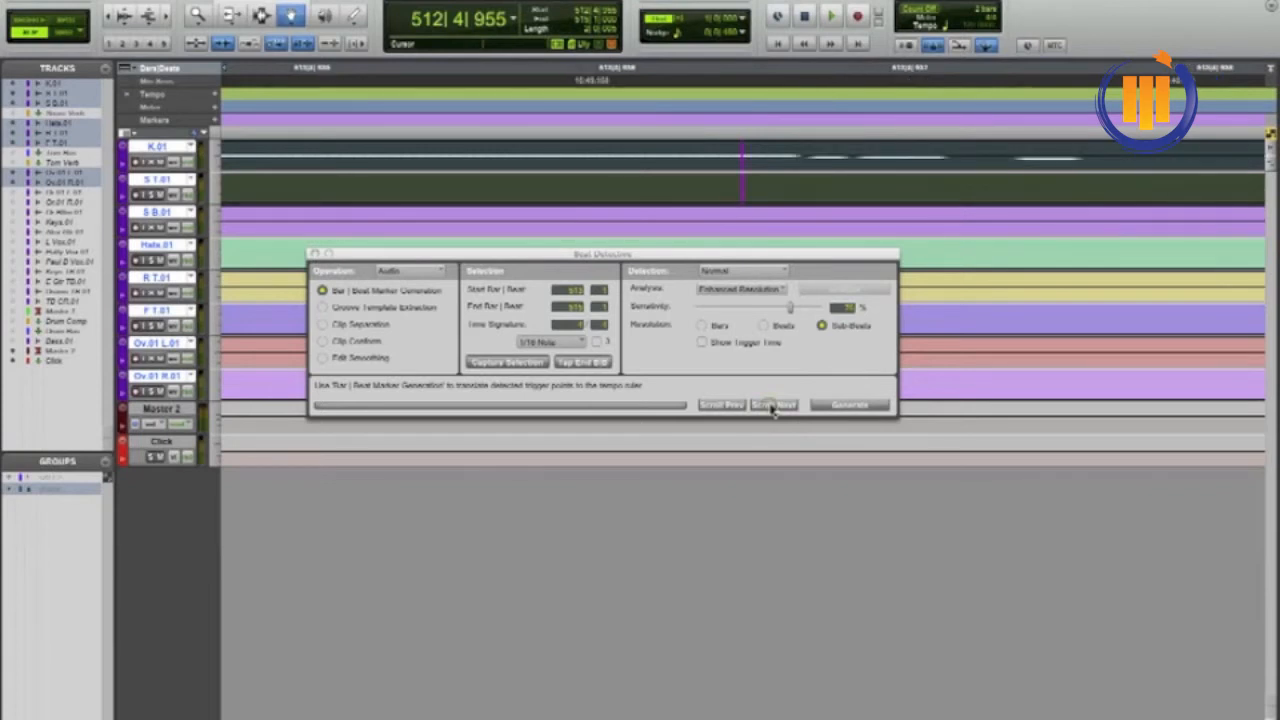
left_click_drag(742, 170, 790, 178)
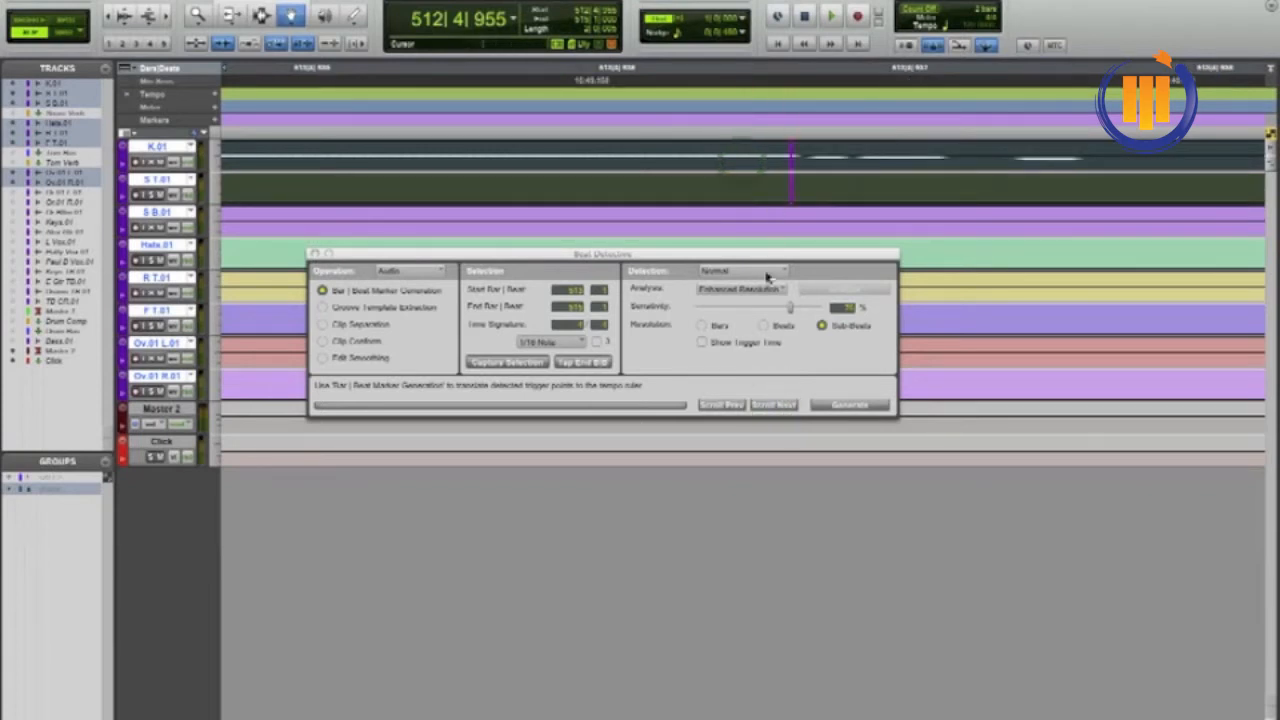
left_click(766, 405)
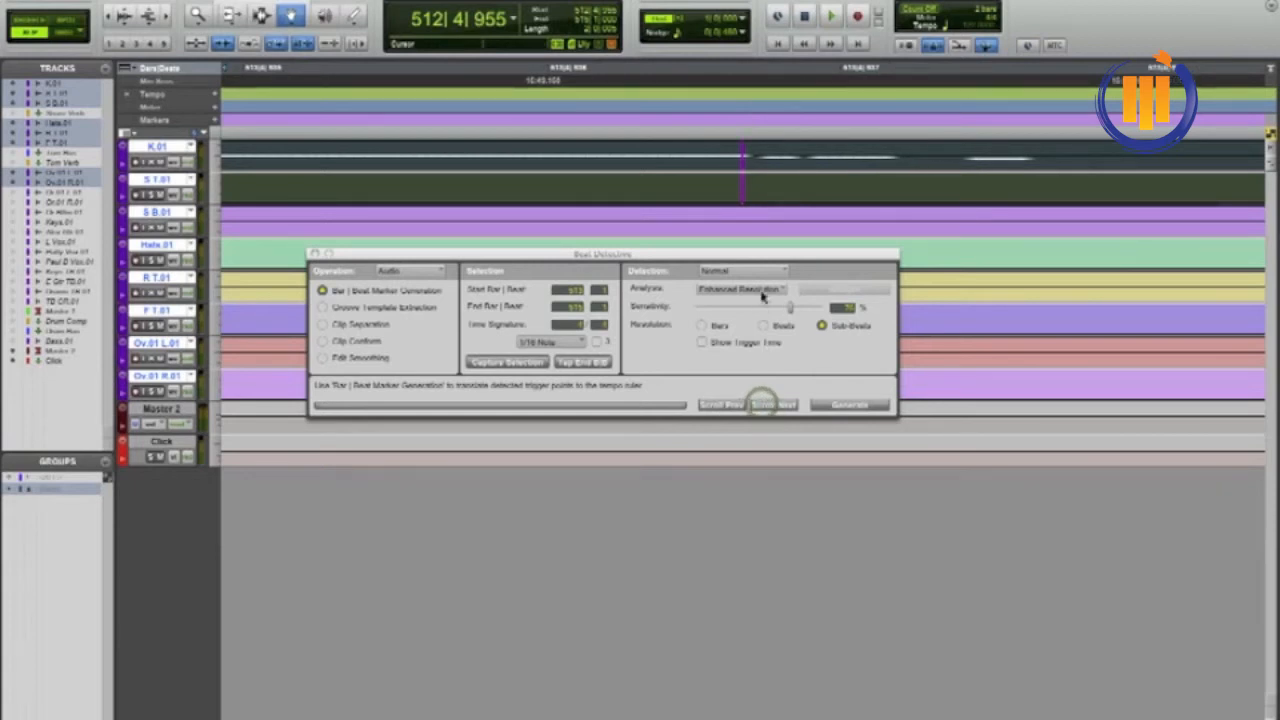
- Advance to the third snare hit and try to grab its beat trigger to move it to the onset
left_click(772, 405)
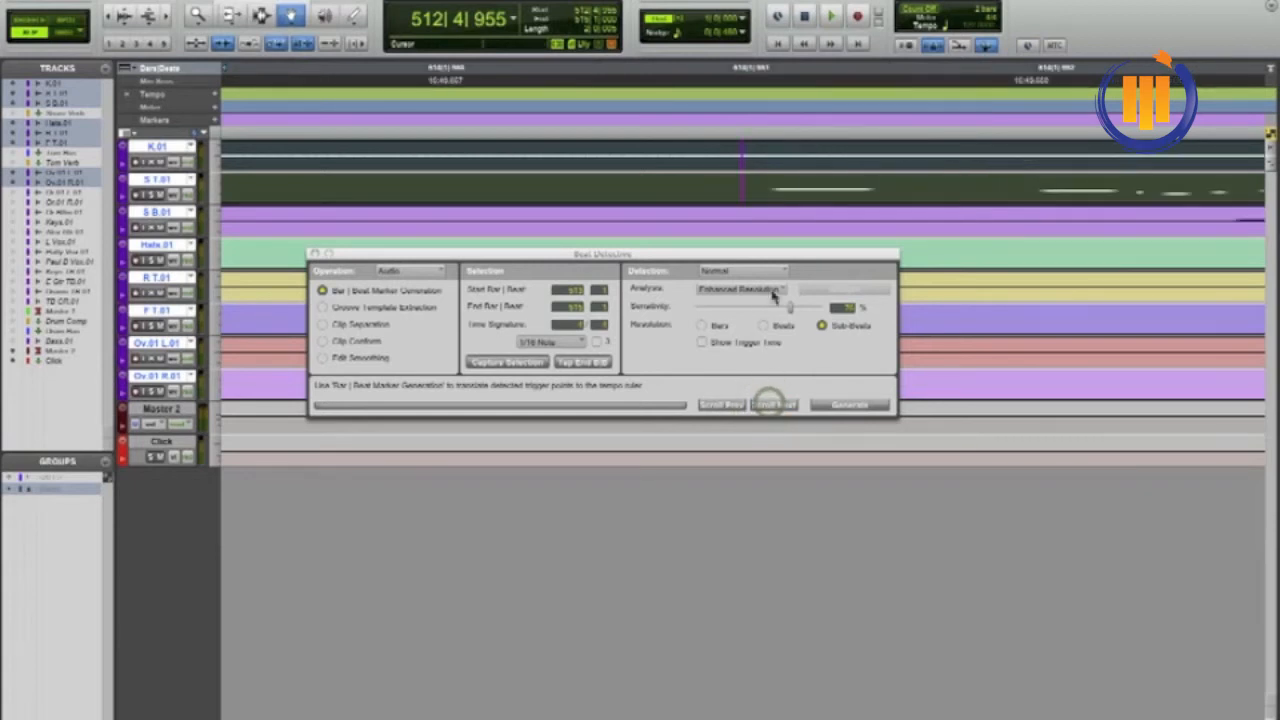
left_click(740, 194)
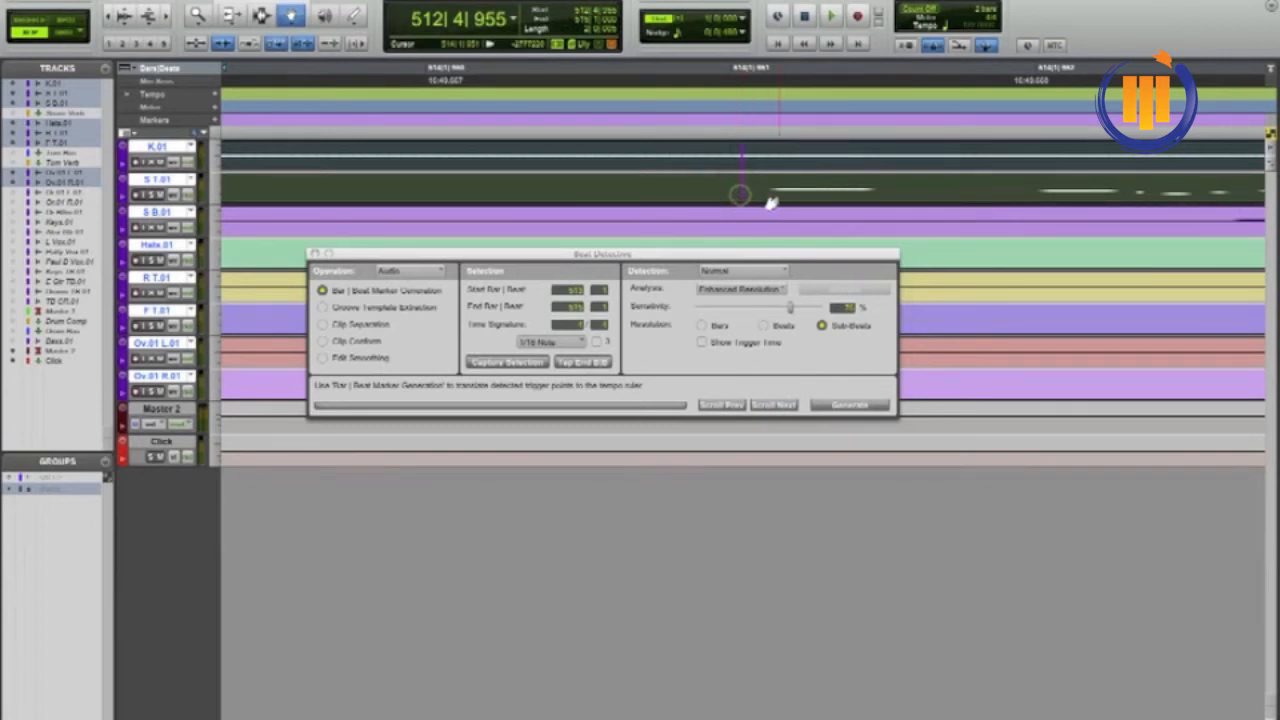
left_click(740, 188)
left_click(740, 186)
left_click(738, 177)
left_click(739, 200)
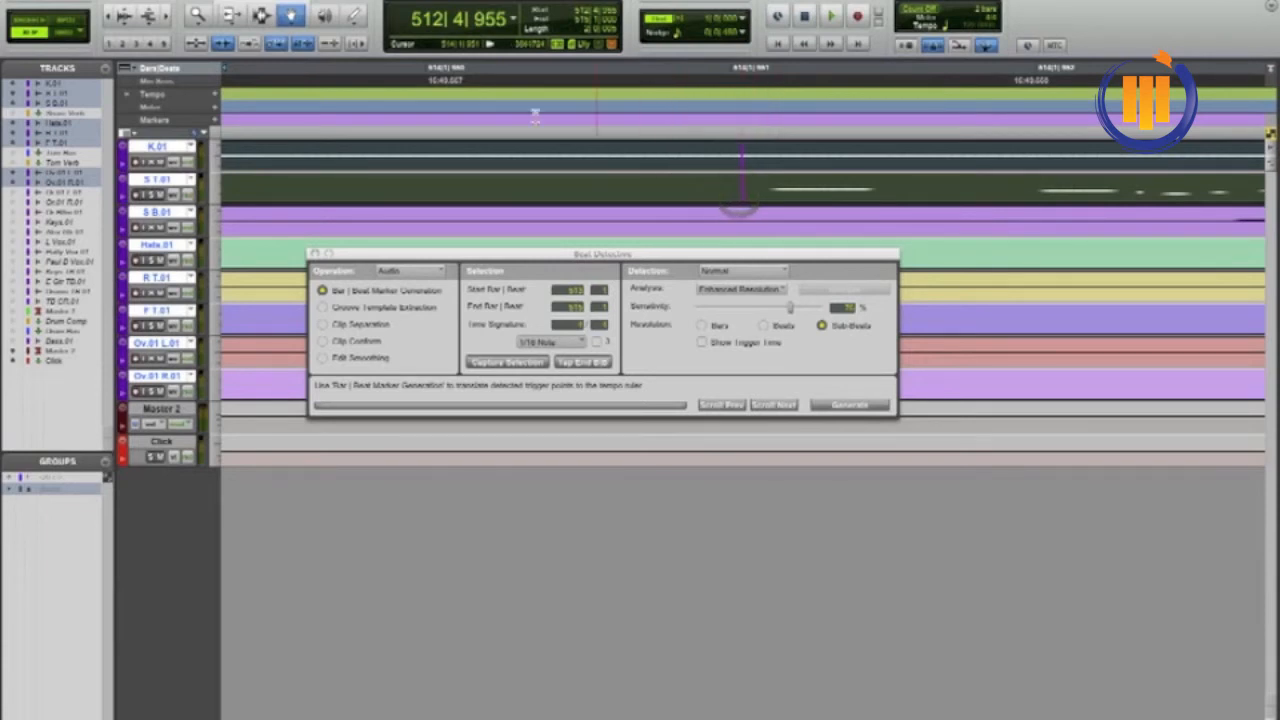
- In the Mac's System Preferences, reduce the Universal Access cursor size to Normal and close the preferences
left_click(12, 0)
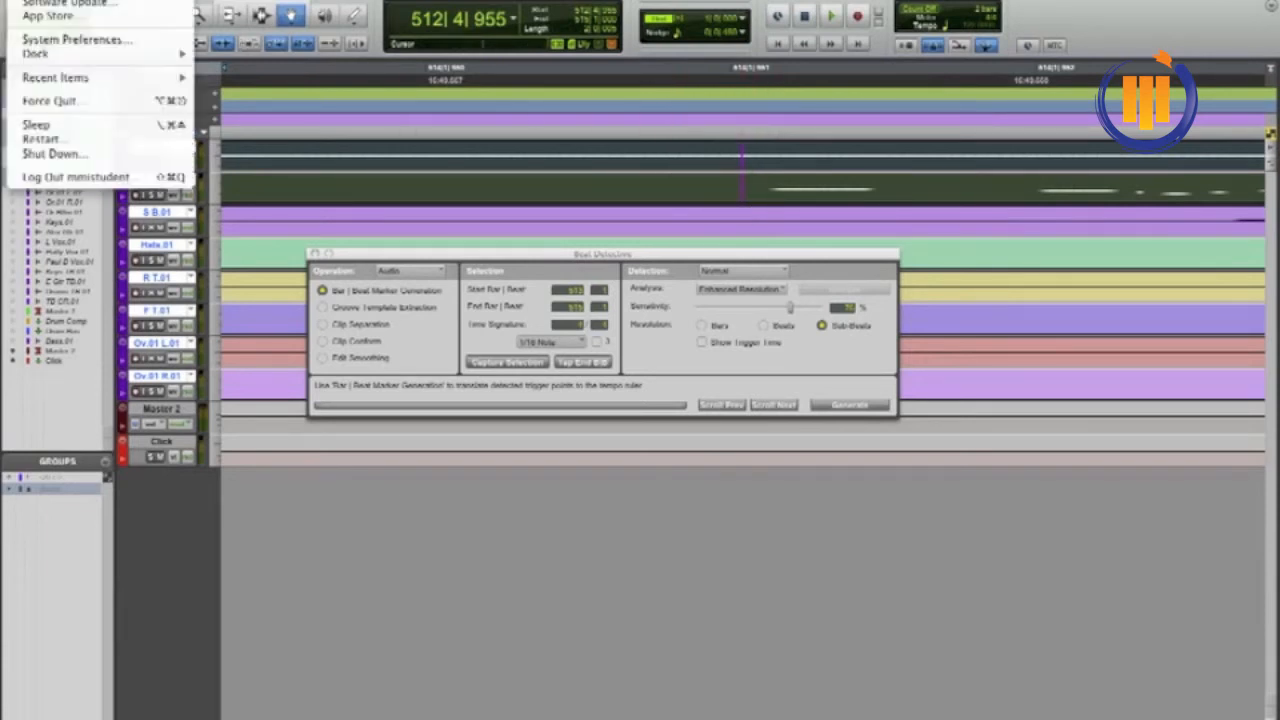
left_click(70, 42)
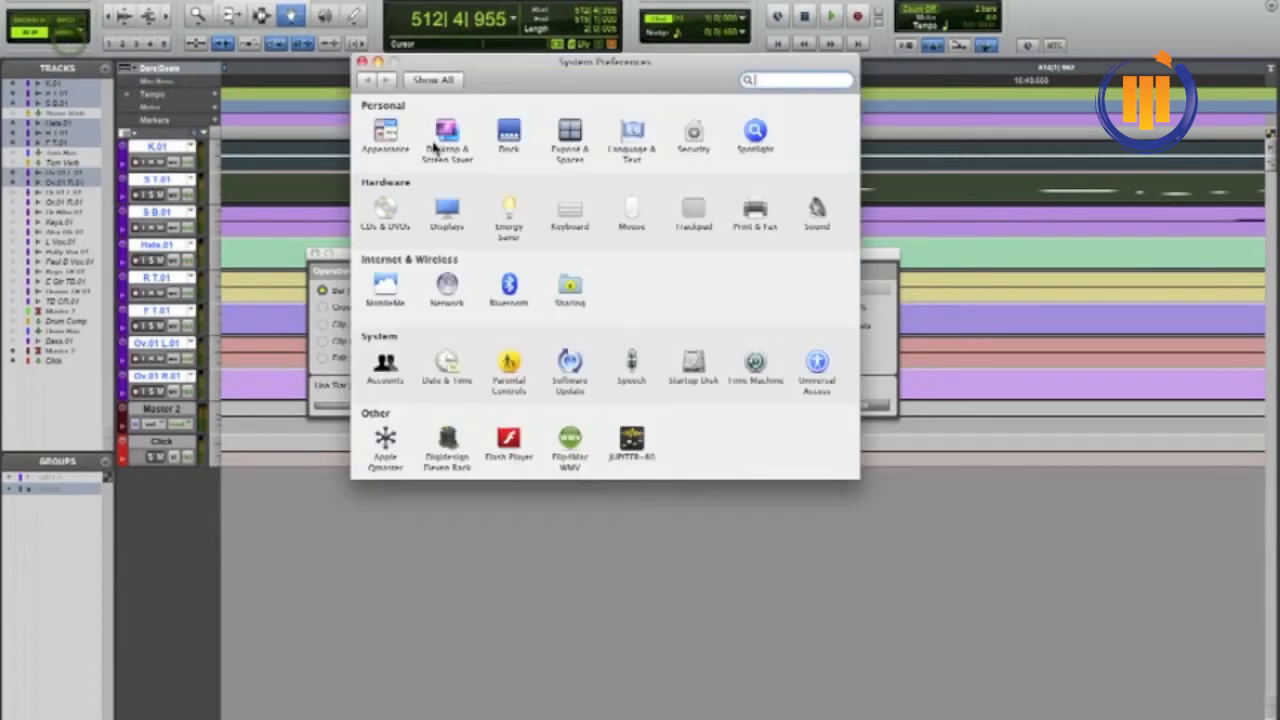
left_click(808, 364)
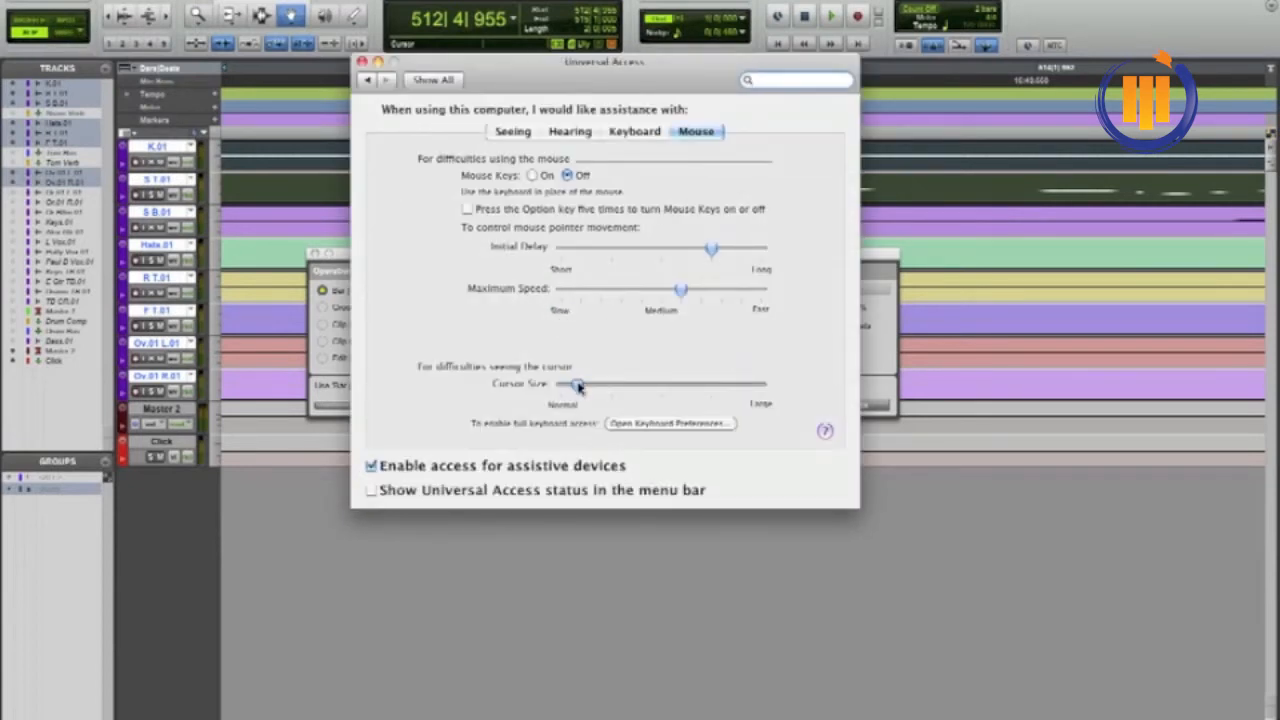
left_click_drag(578, 385, 568, 386)
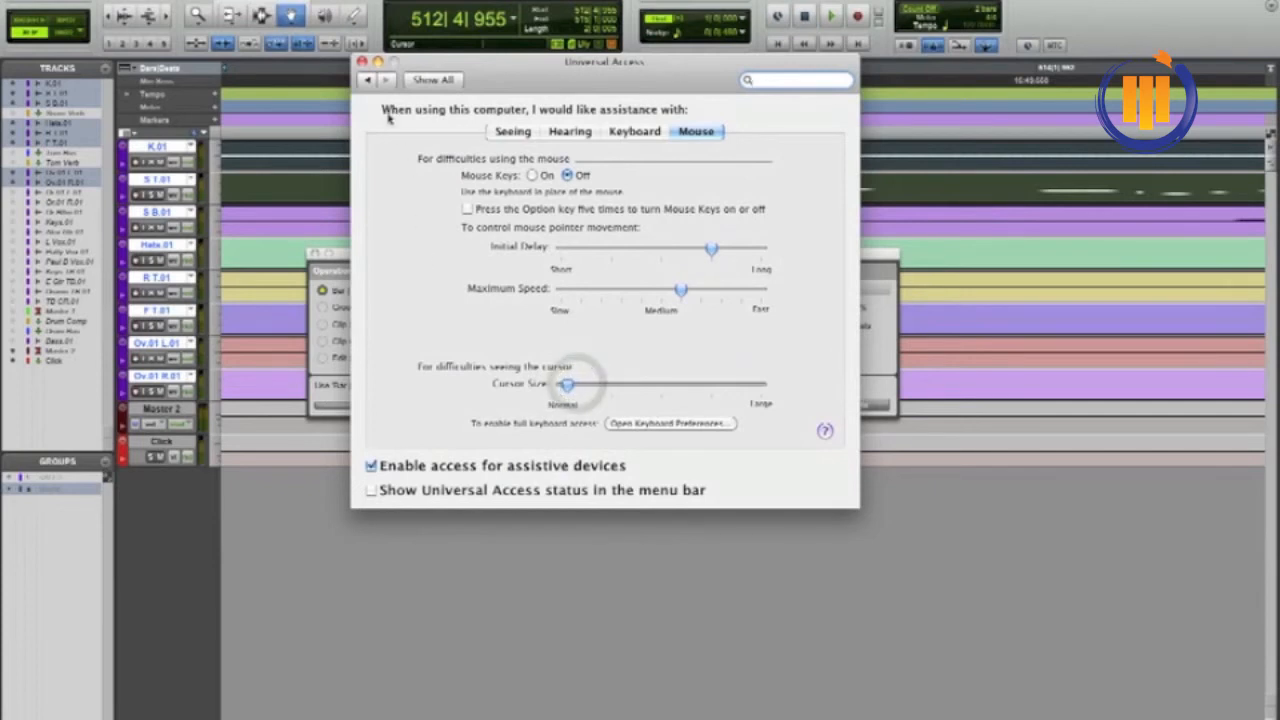
left_click(362, 62)
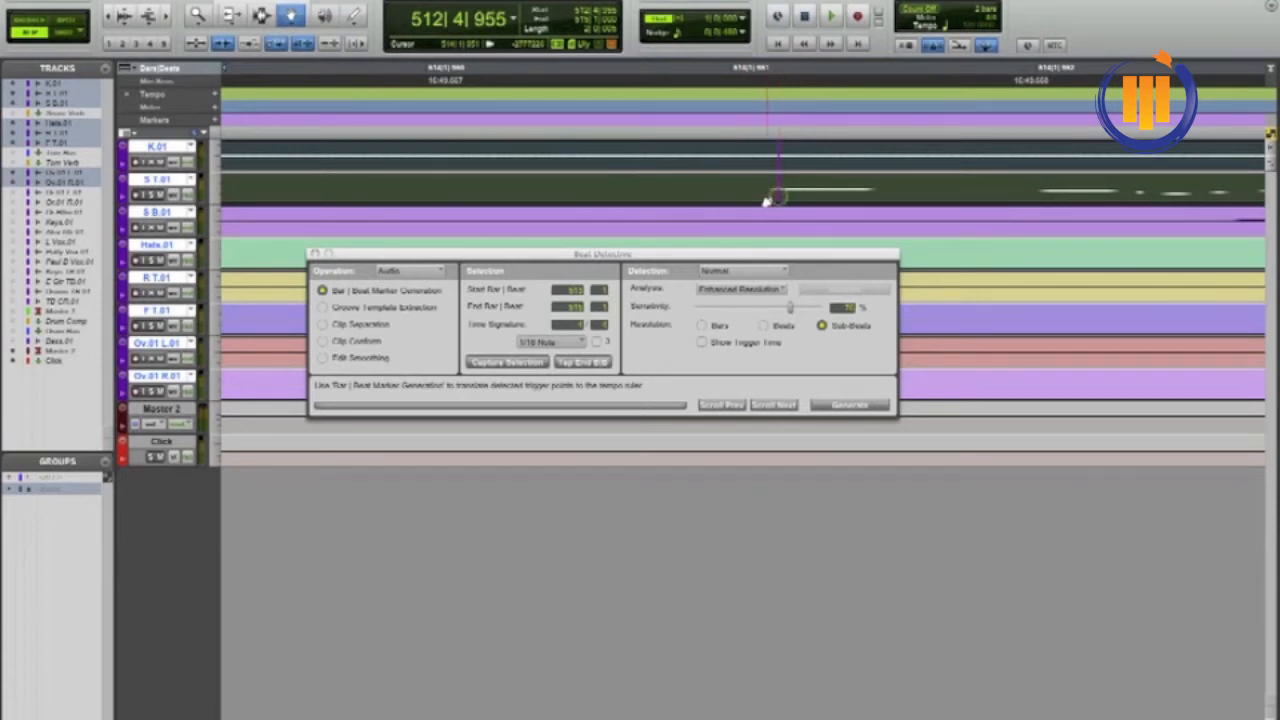
- Align the beat triggers of the third snare and fourth kick hits with their transient onsets
left_click(785, 405)
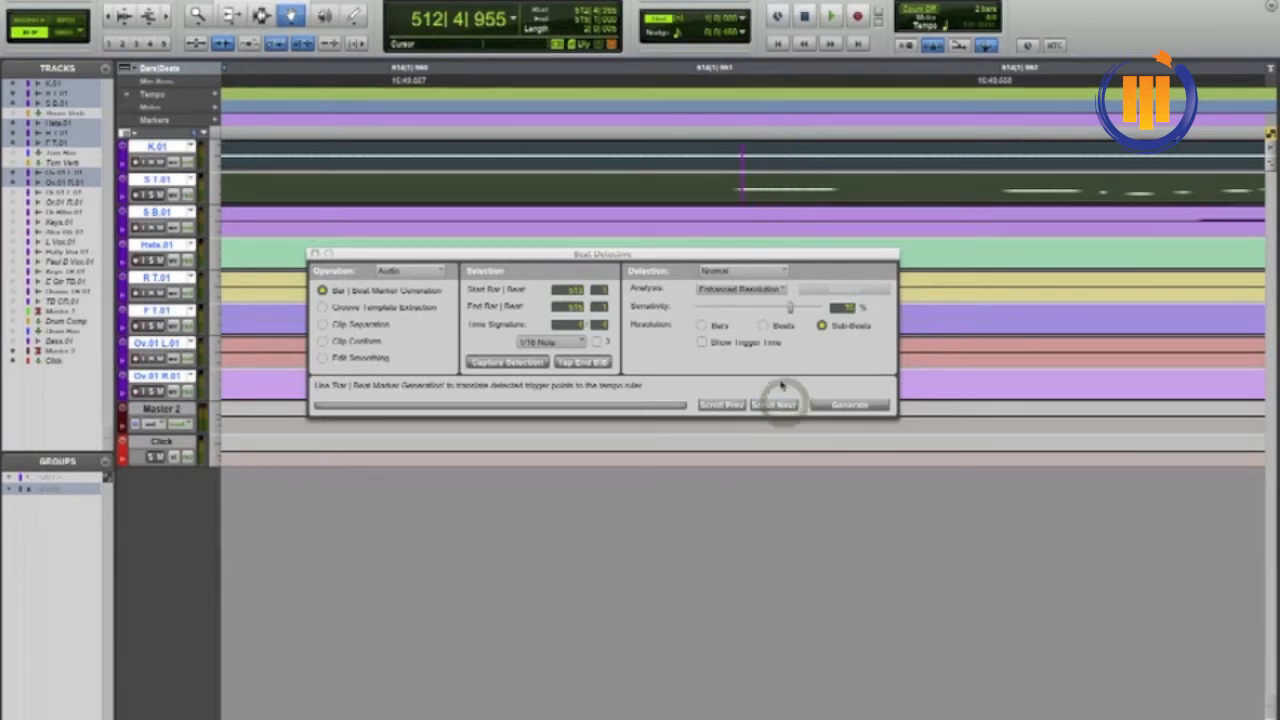
left_click(778, 405)
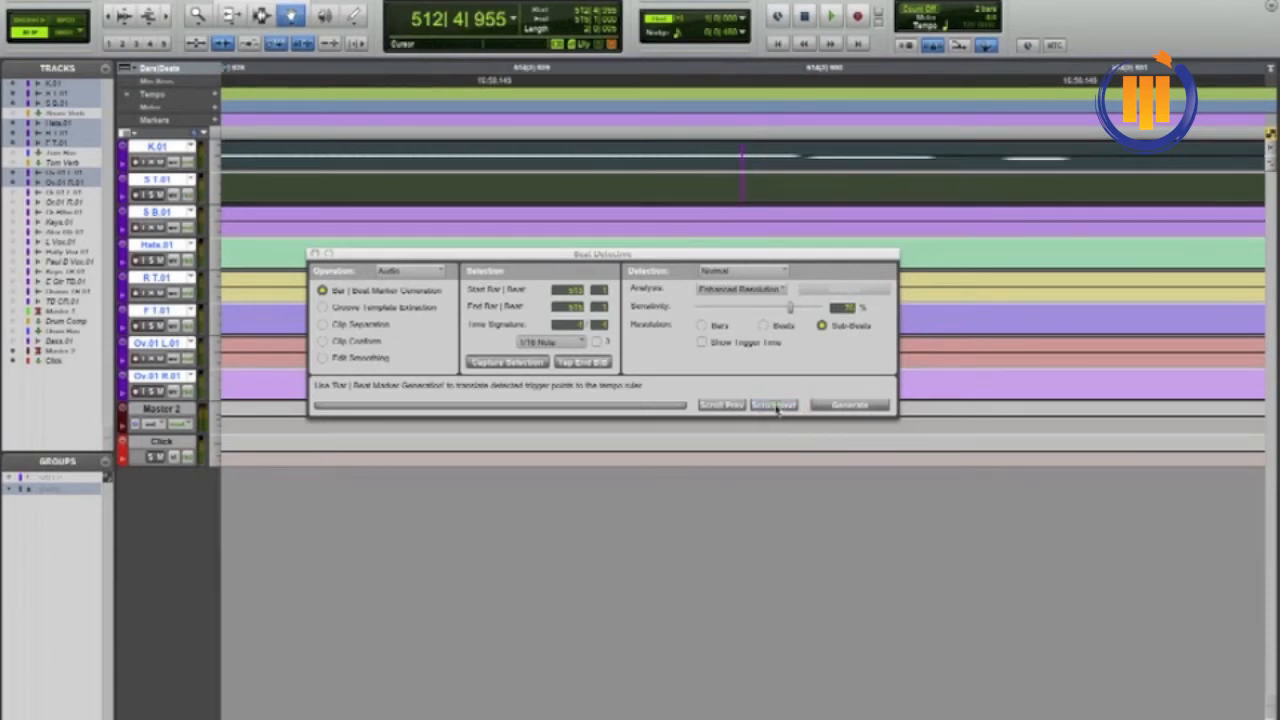
left_click(742, 168)
left_click(786, 175)
left_click(762, 405)
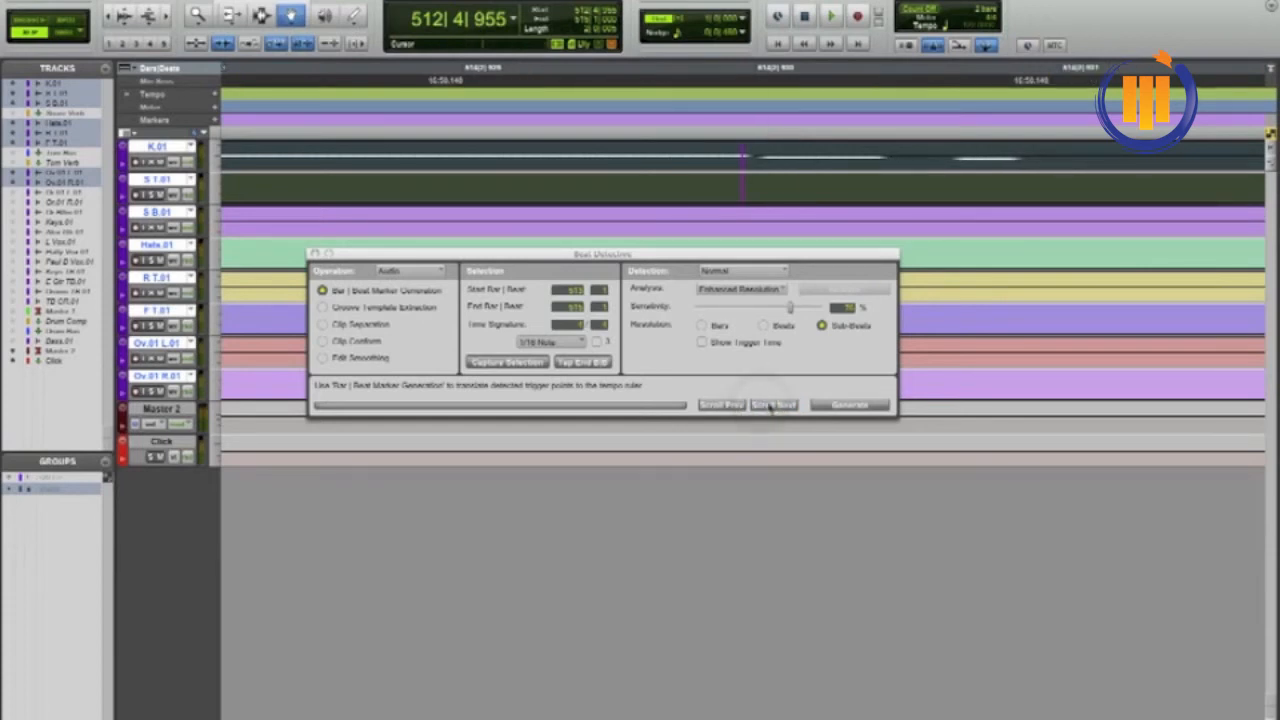
- Move the fourth snare's beat trigger to its onset, check the selection end, and show the whole selection again
left_click(770, 405)
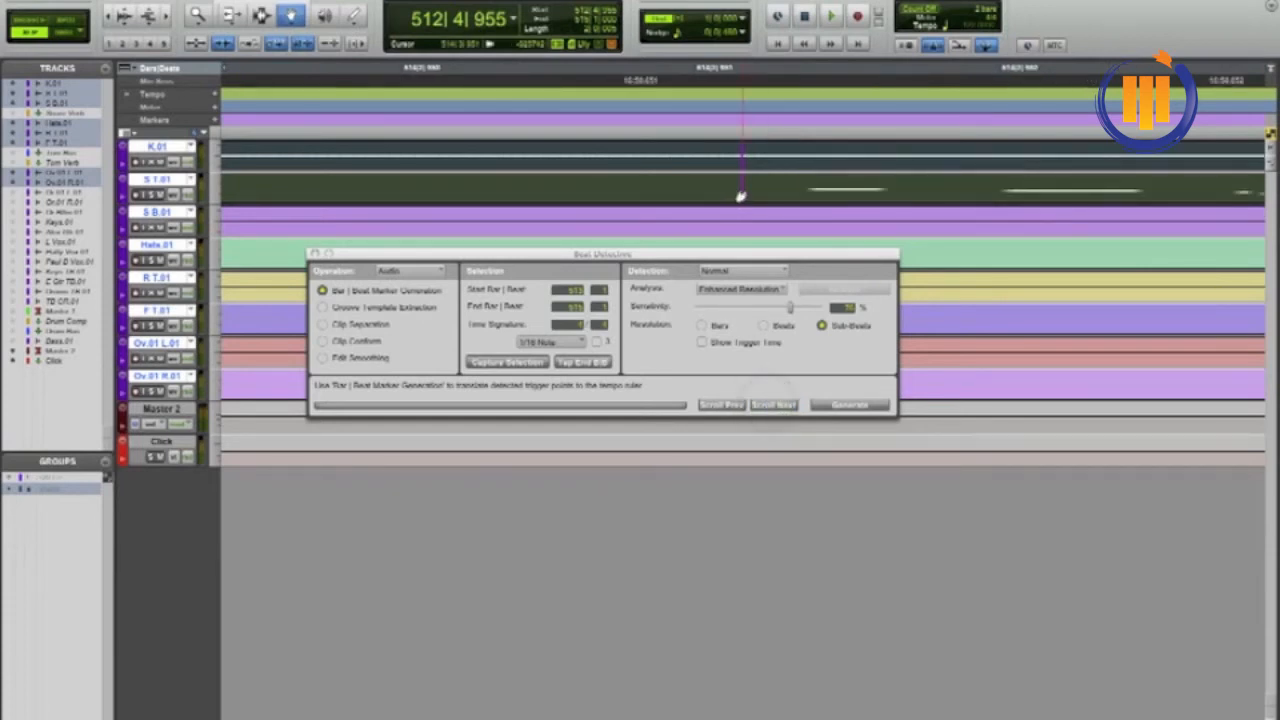
left_click(803, 192)
left_click(782, 405)
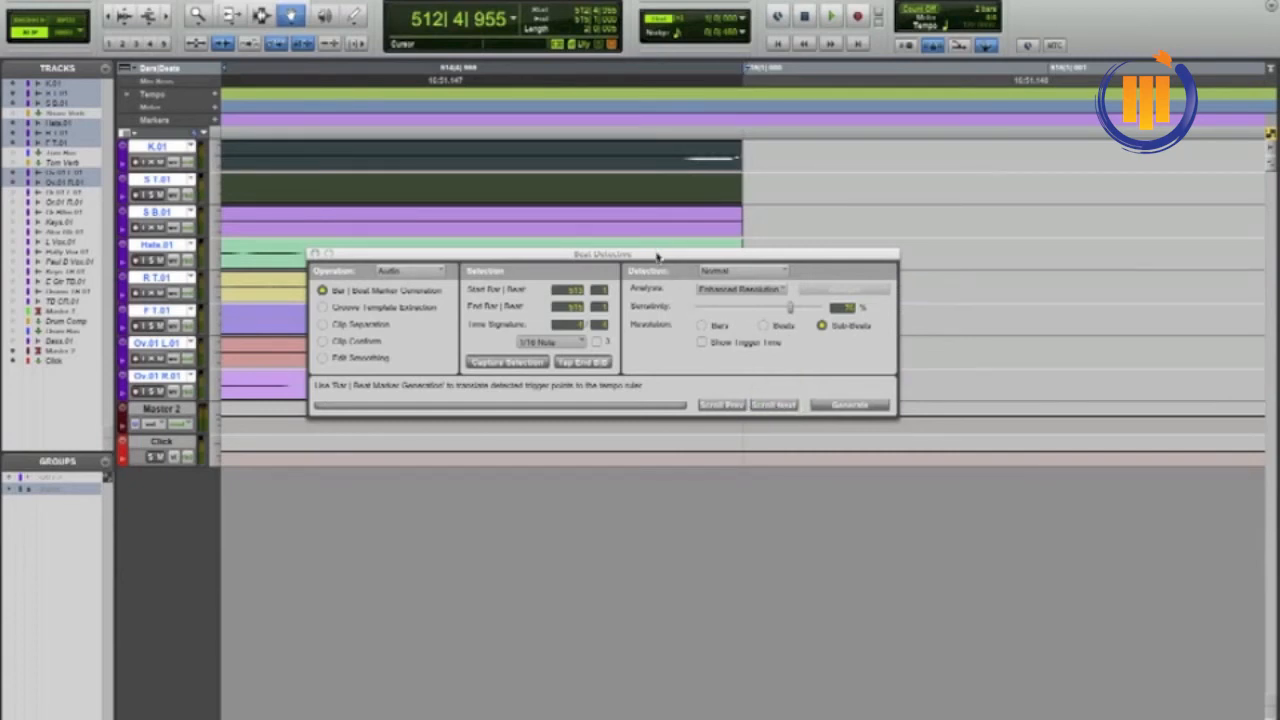
key("alt+f")
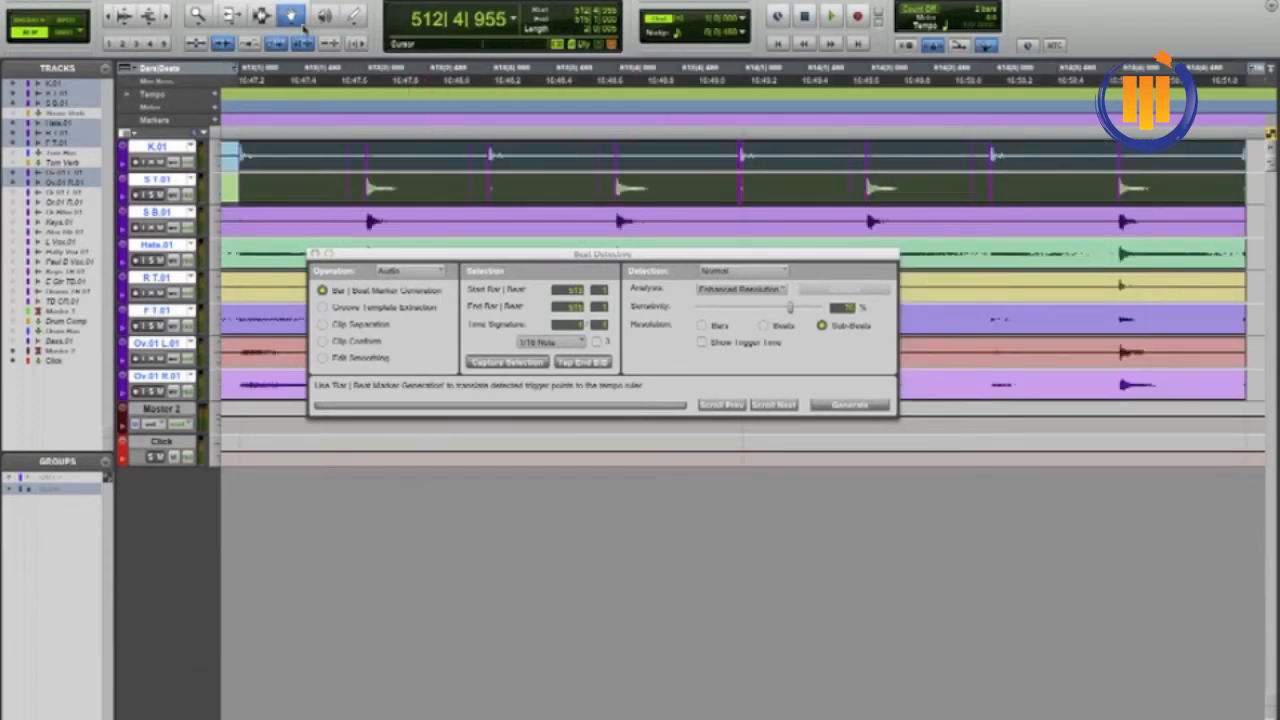
- Reposition the Beat Detective window just below the kick and snare tracks and reduce the detection sensitivity to about half
left_click(258, 14)
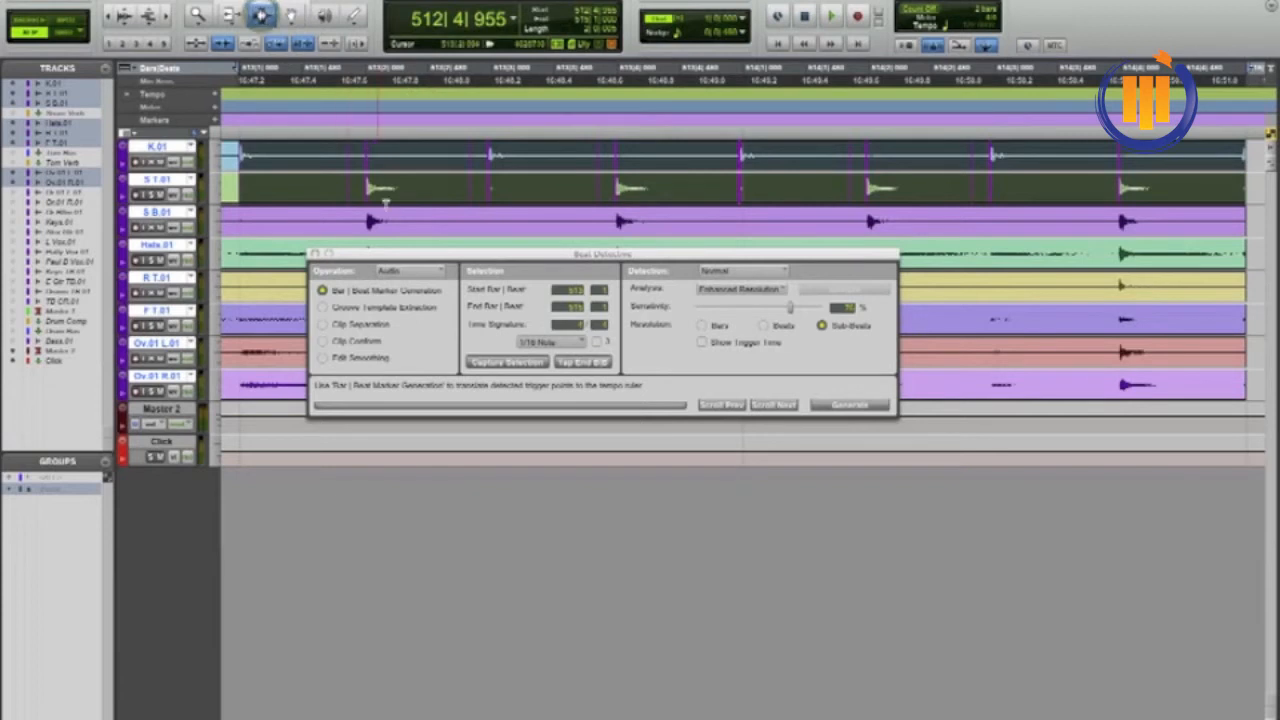
left_click_drag(418, 253, 458, 484)
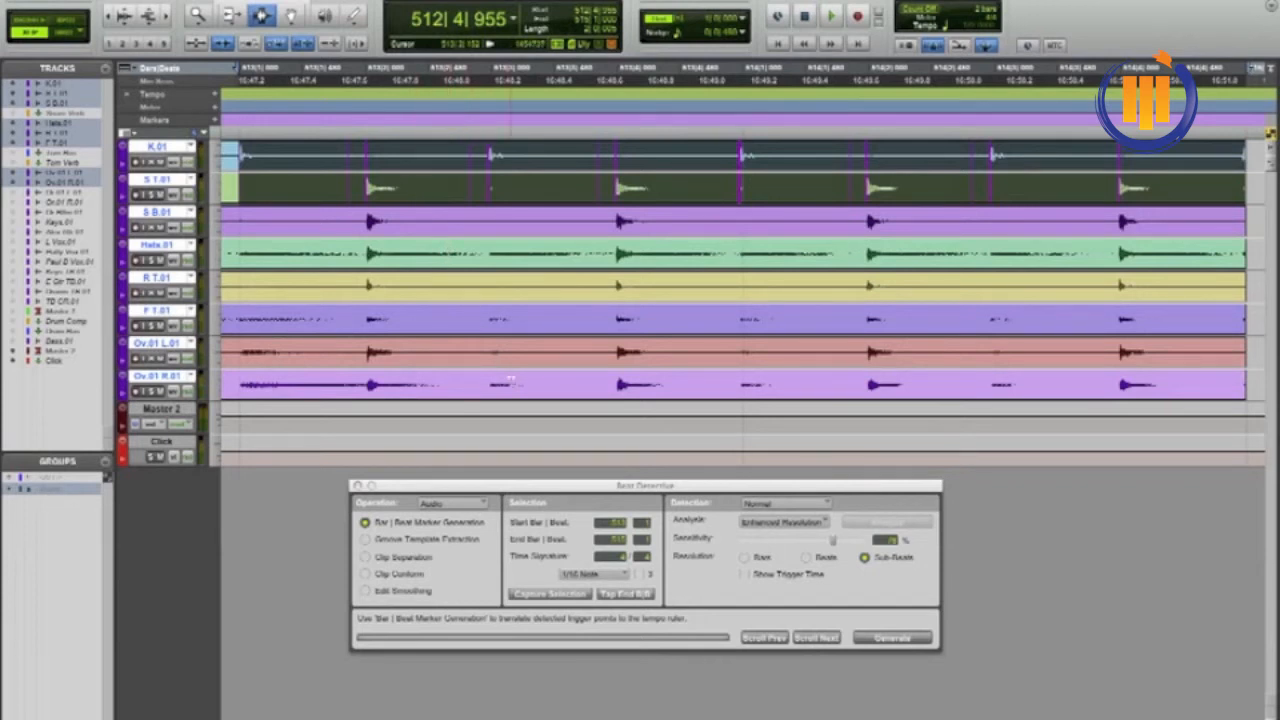
left_click_drag(535, 482, 484, 221)
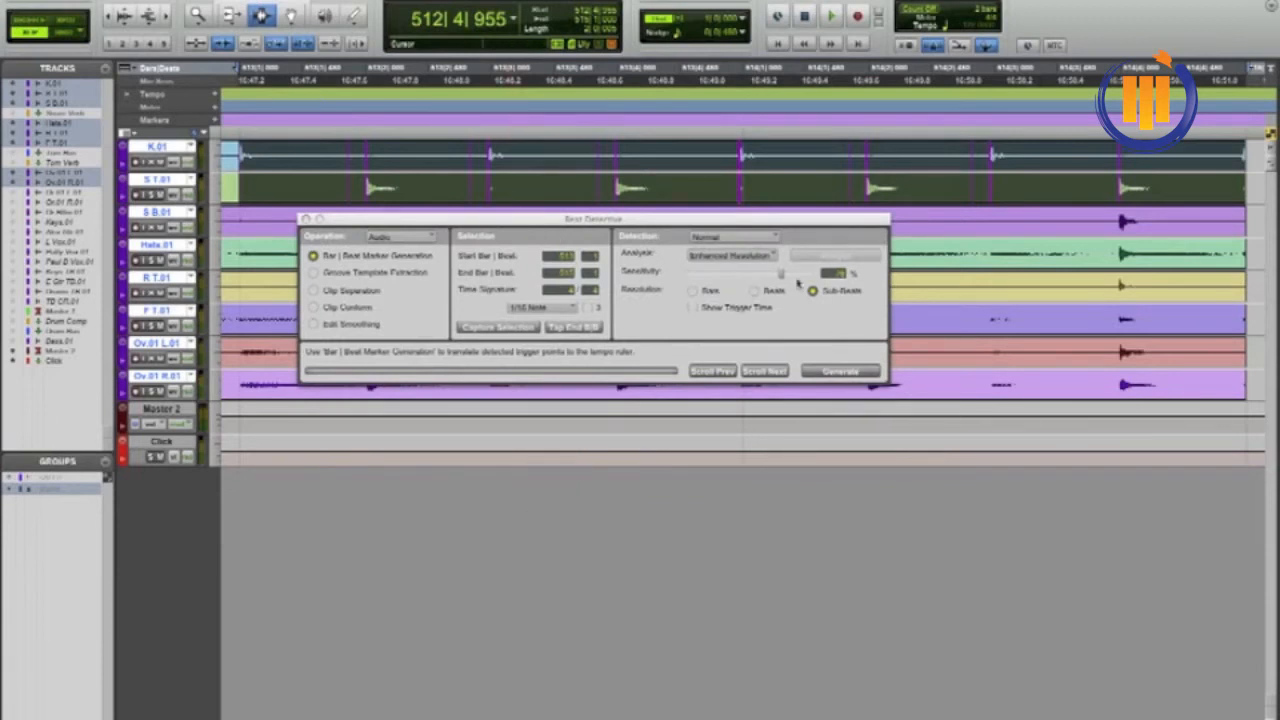
left_click_drag(781, 275, 703, 280)
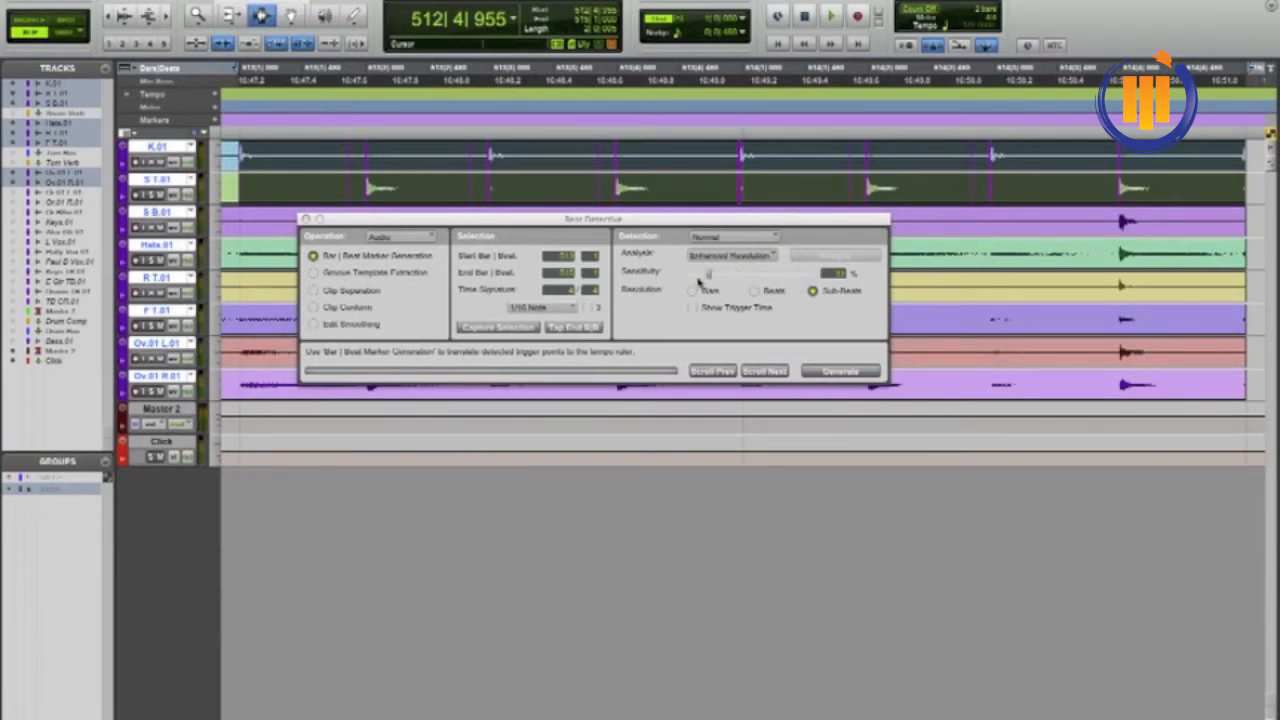
left_click_drag(709, 274, 760, 280)
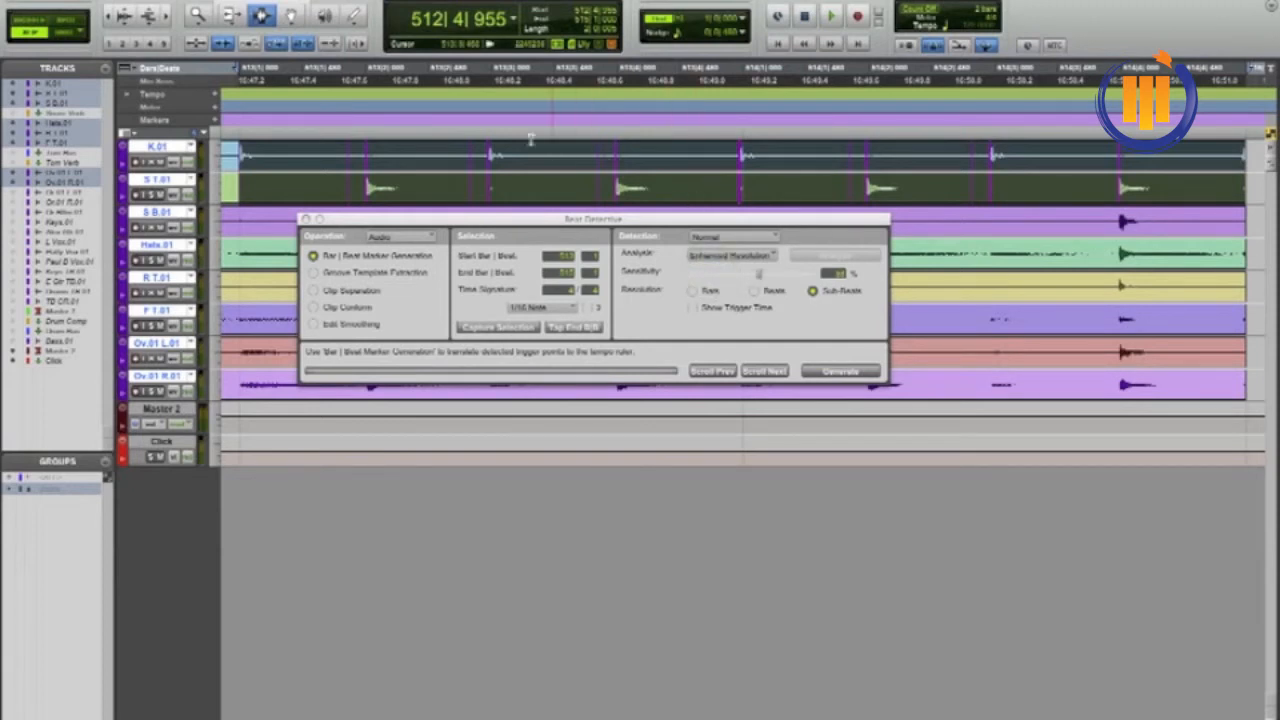
- With the Grabber tool, delete the false beat triggers that sit ahead of the actual snare and kick hits
left_click(294, 15)
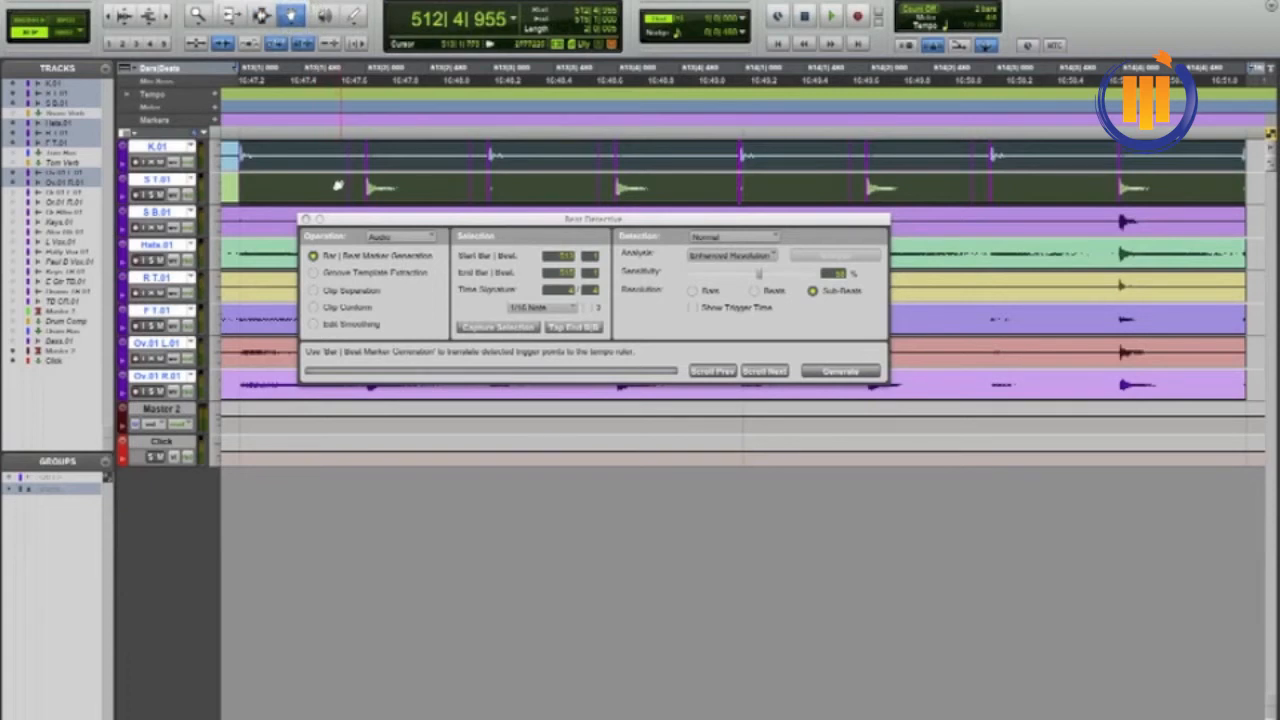
left_click(345, 184)
left_click(597, 183)
left_click(849, 184)
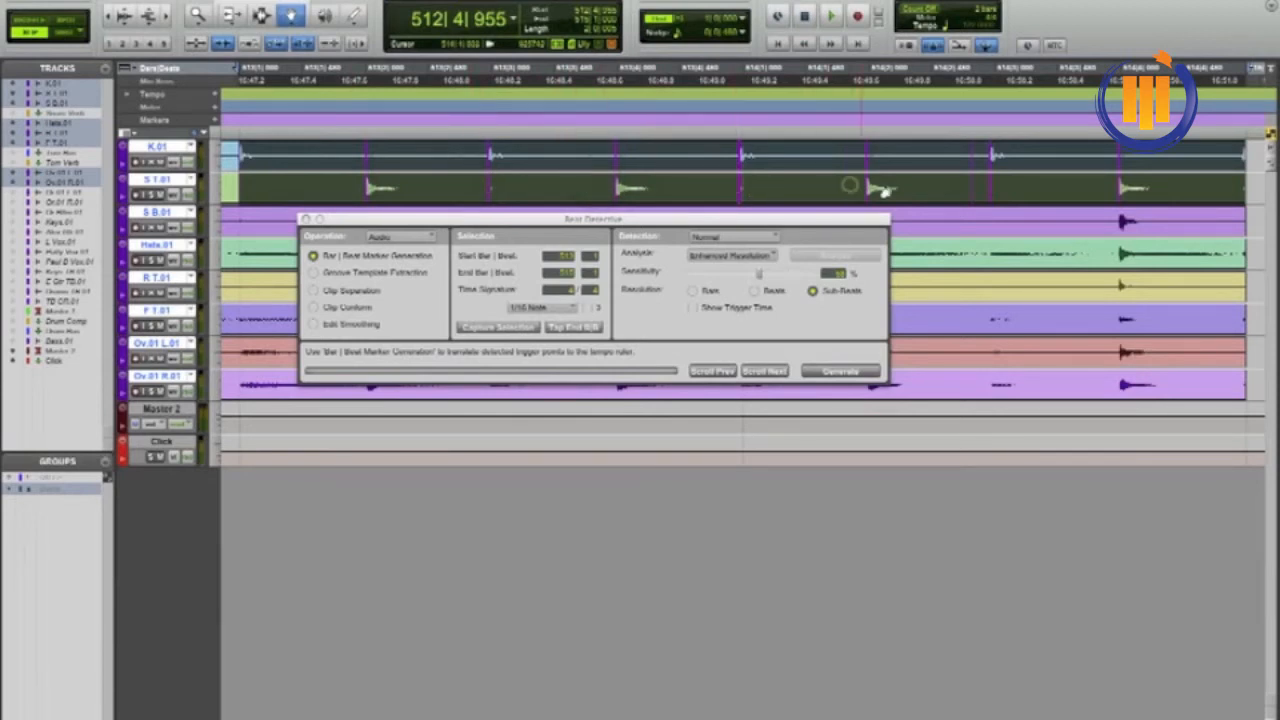
left_click(970, 184)
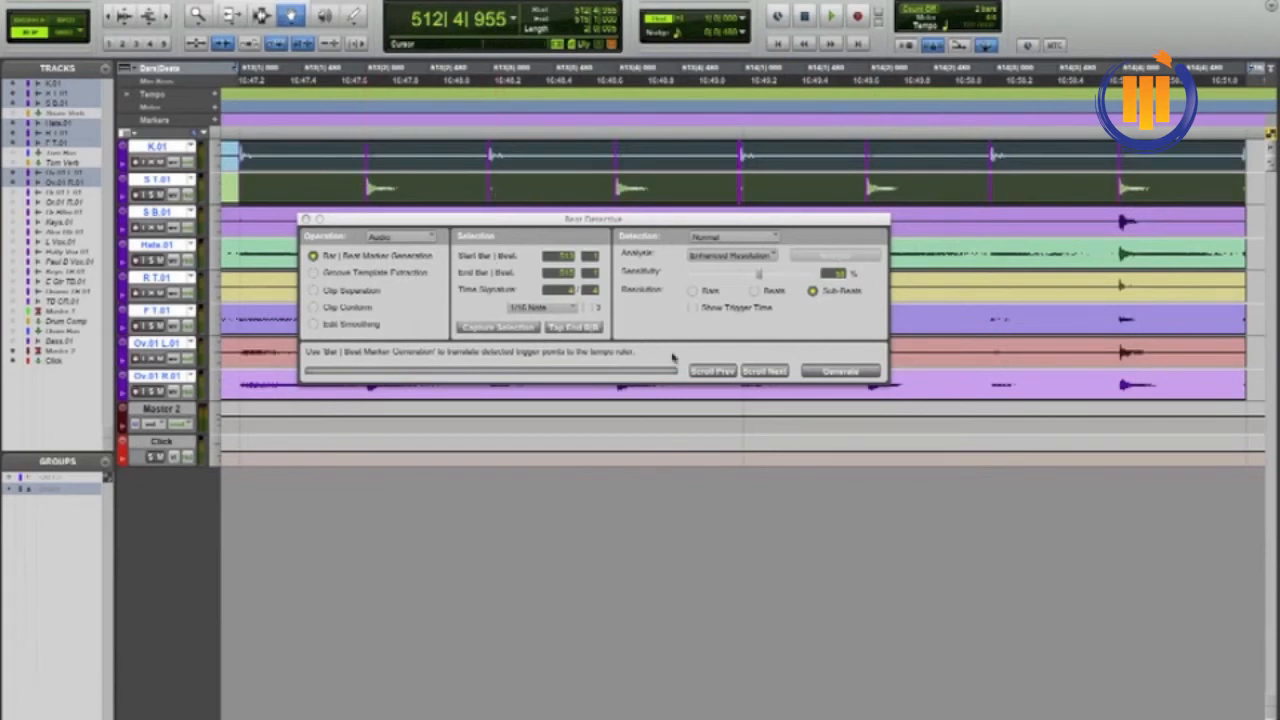
- Move Beat Detective below the tracks, resume the suspended track groups, and extend the trigger selection across all the drum tracks
left_click_drag(665, 222, 681, 290)
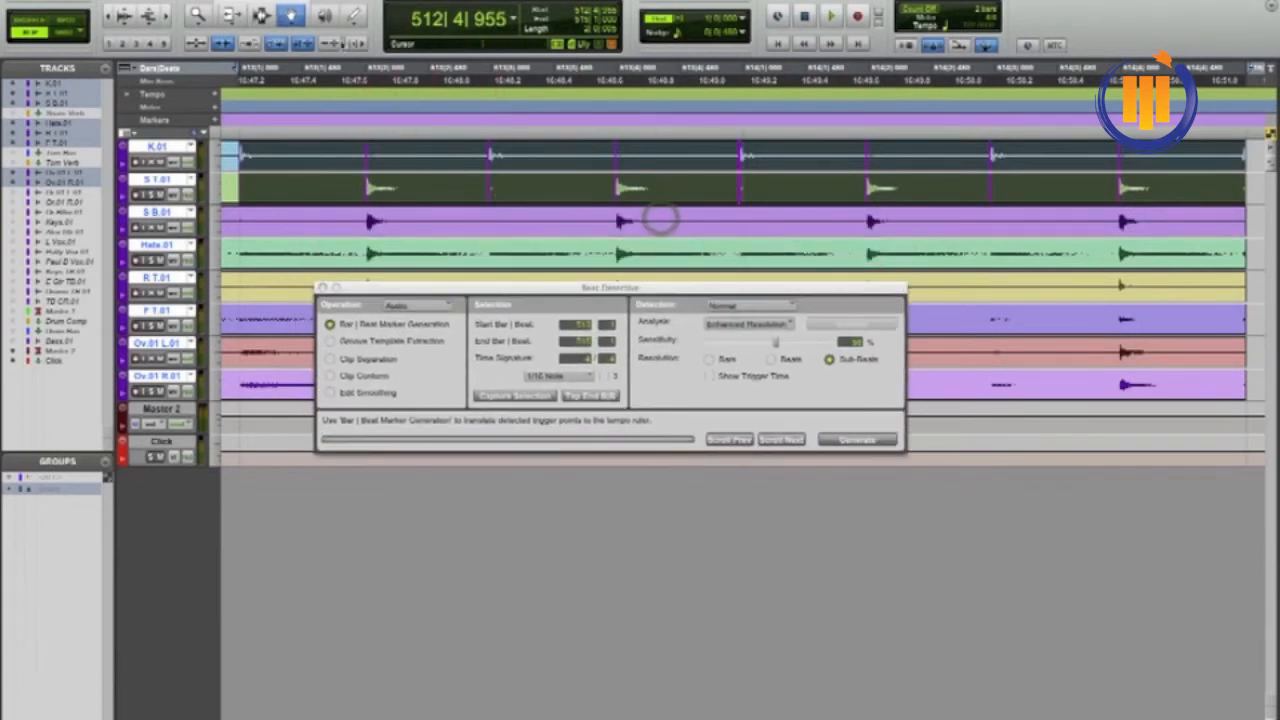
left_click(263, 17)
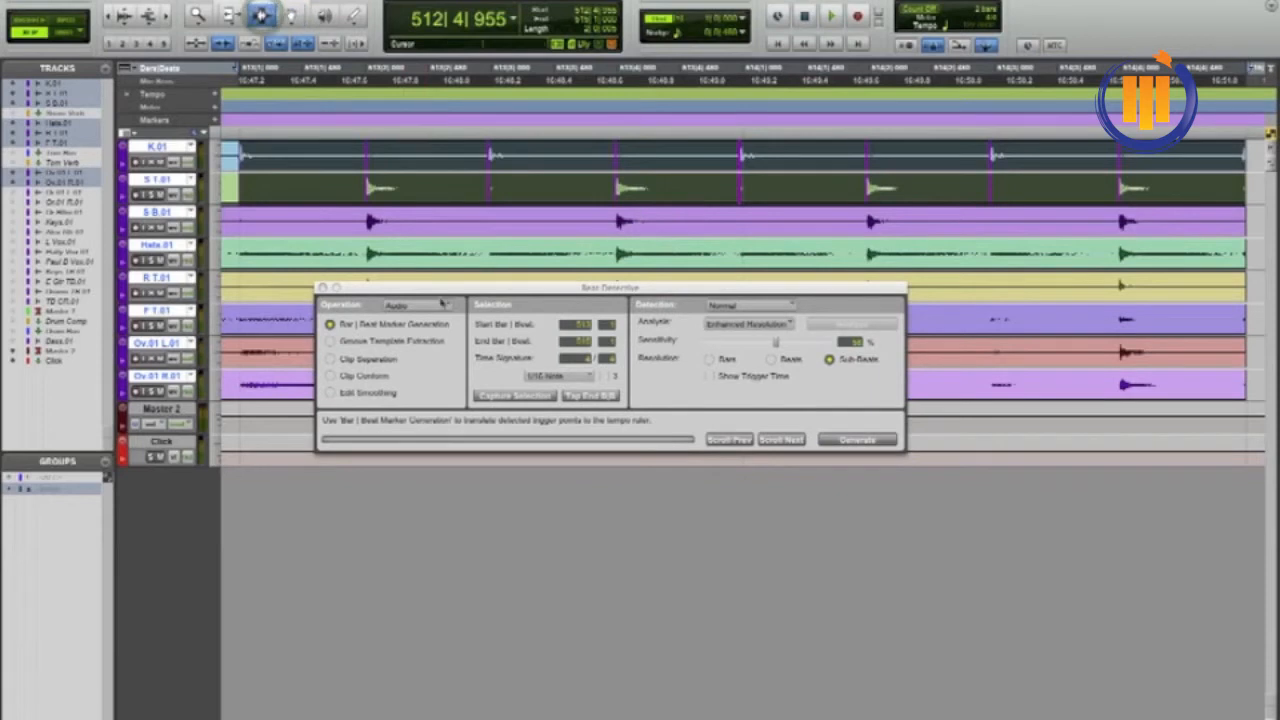
left_click_drag(436, 288, 440, 484)
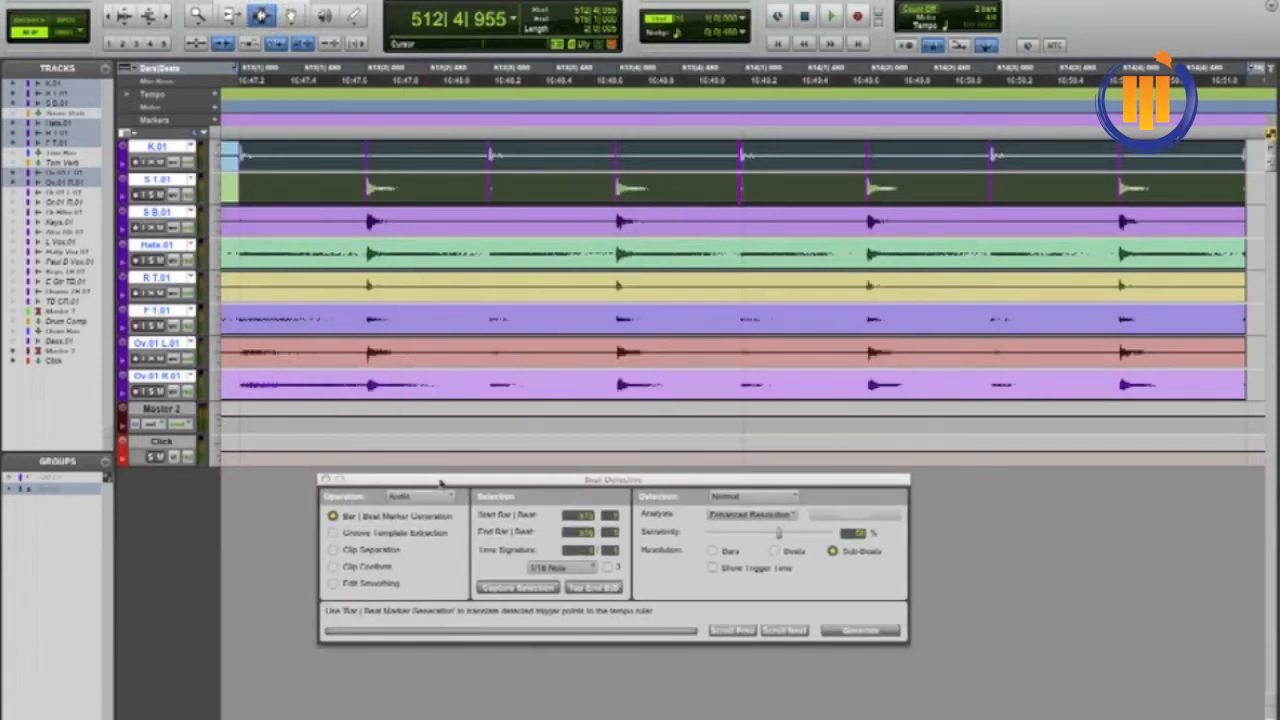
key("super+shift+g")
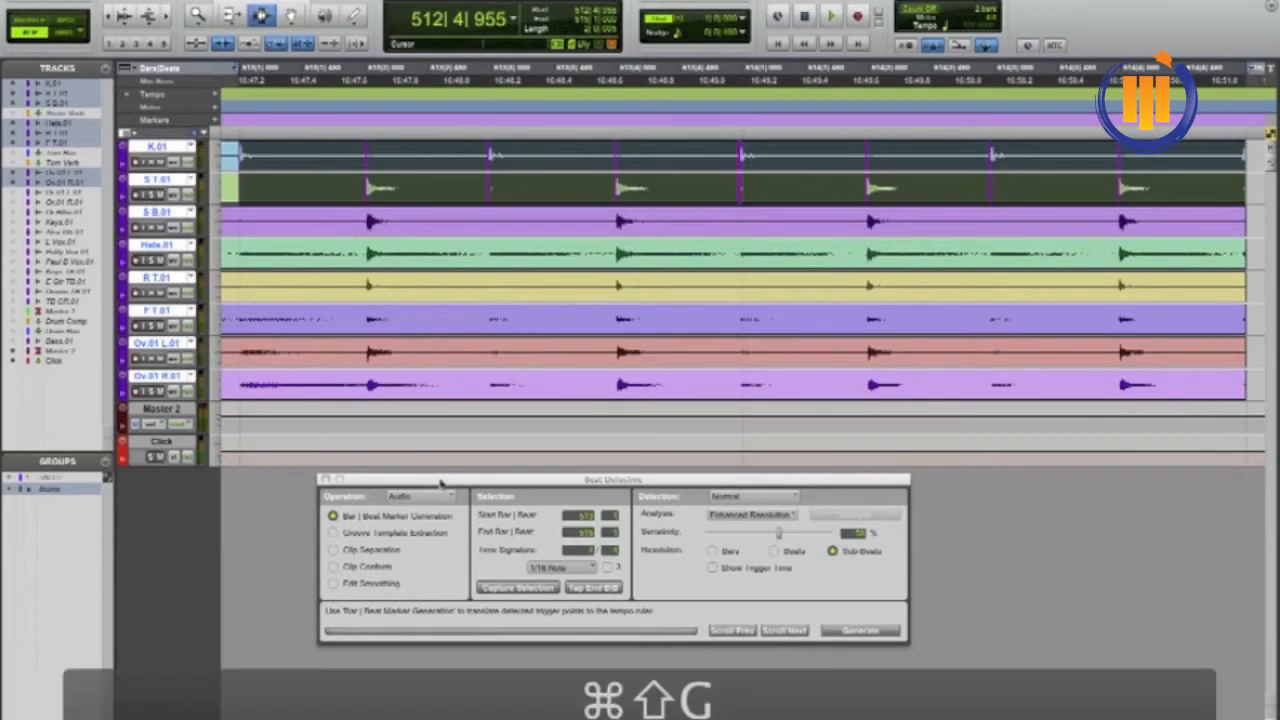
left_click(503, 321, "shift")
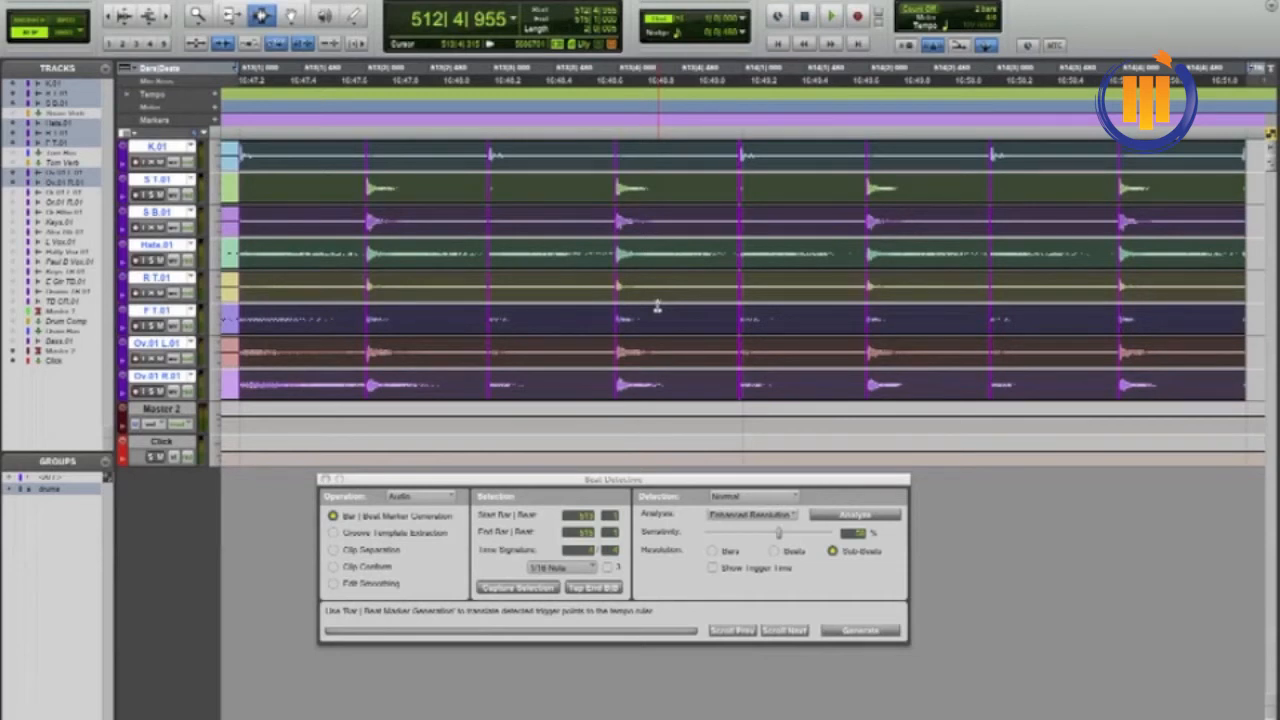
- Separate all drum tracks at the beat triggers with Clip Separation and switch Beat Detective to Clip Conform
left_click_drag(635, 482, 631, 489)
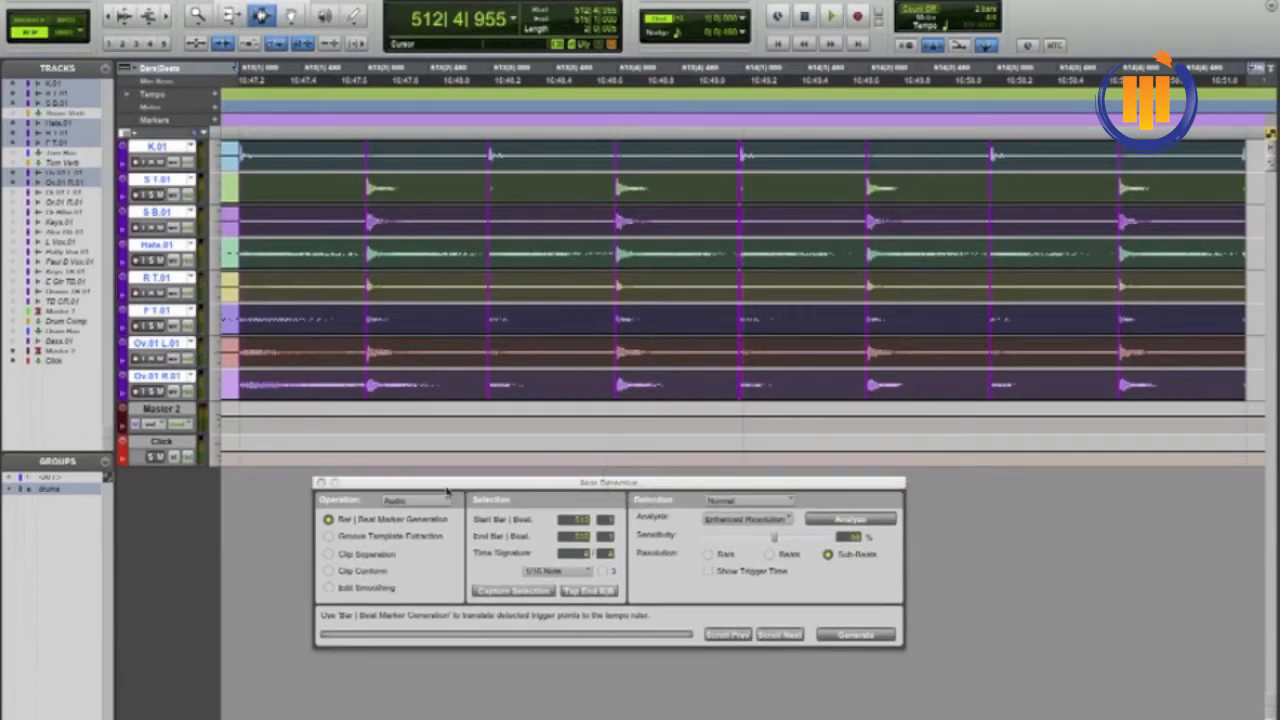
left_click(330, 556)
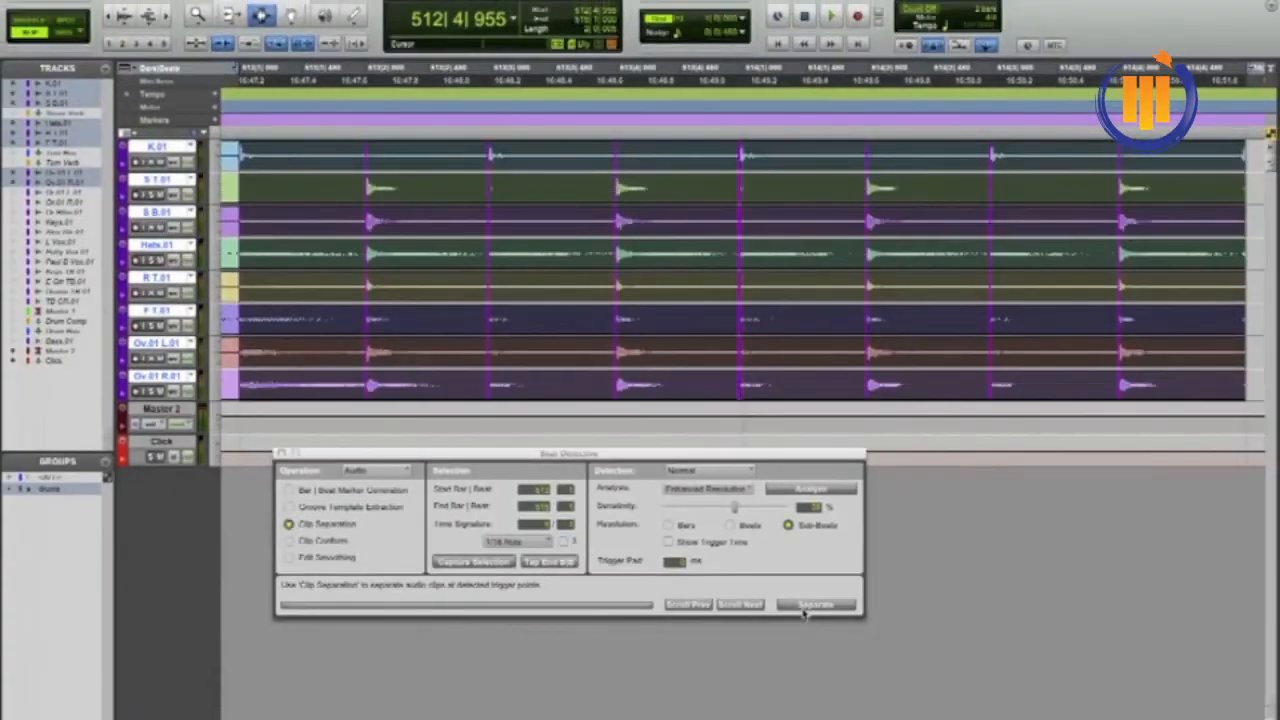
left_click(806, 605)
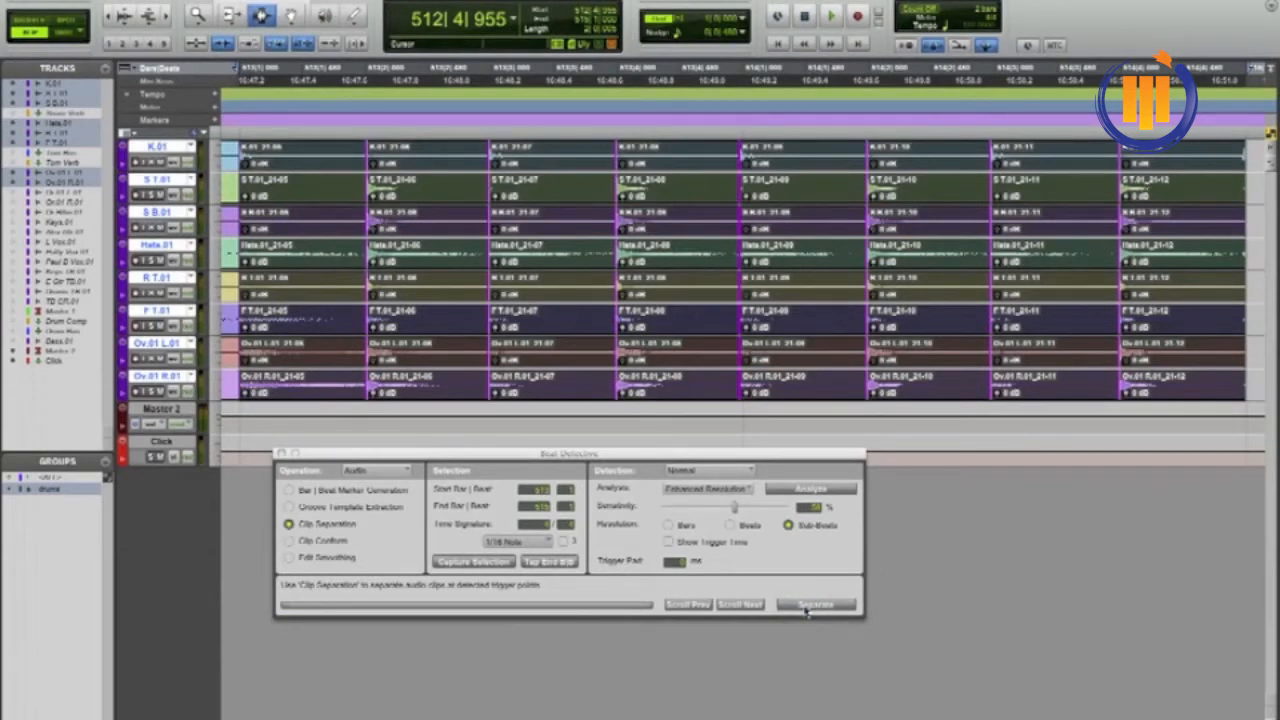
left_click(288, 541)
left_click_drag(420, 455, 420, 467)
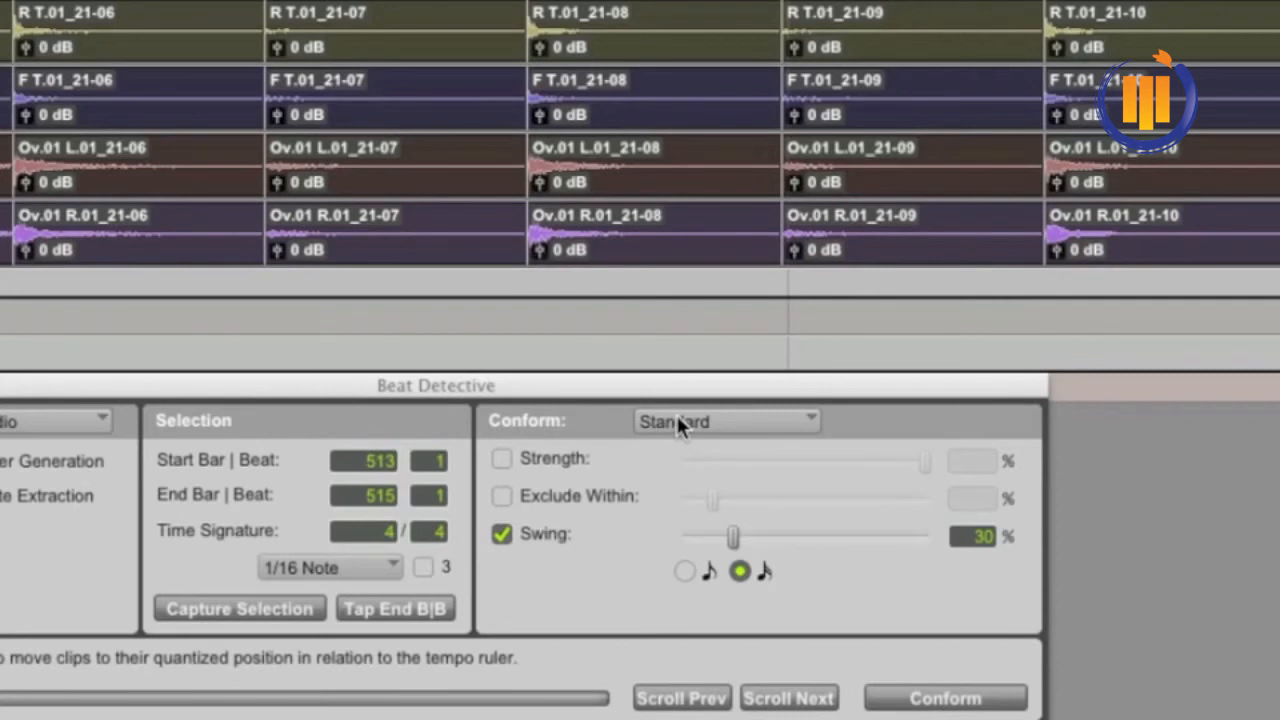
- Examine the groove template folders offered in the Groove conform mode and return the mode to Standard
left_click(678, 424)
left_click(686, 434)
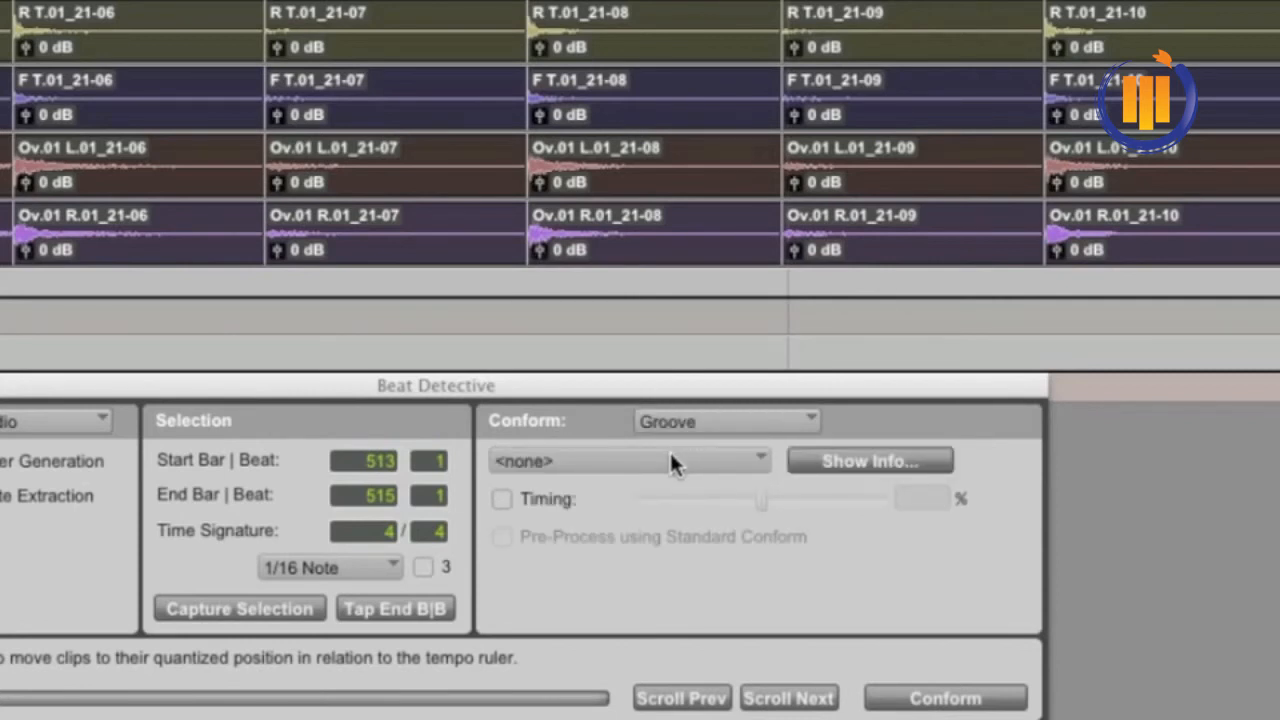
left_click(669, 462)
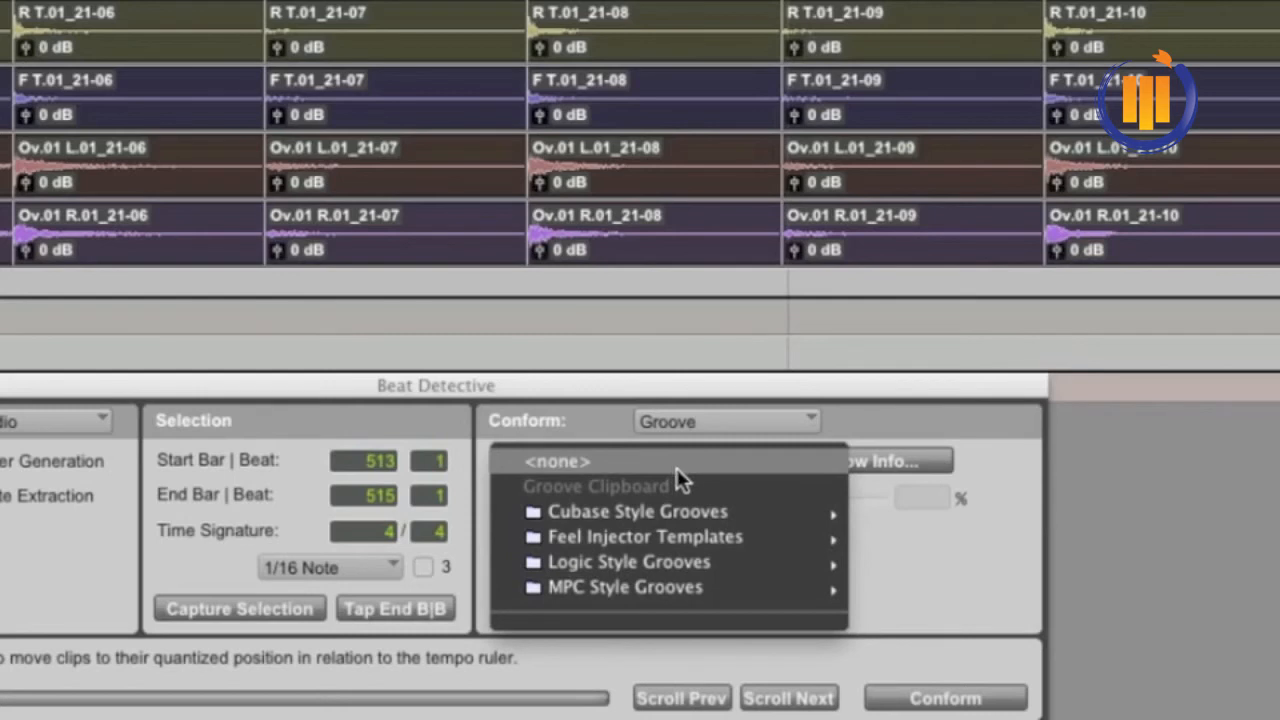
mouse_move(678, 513)
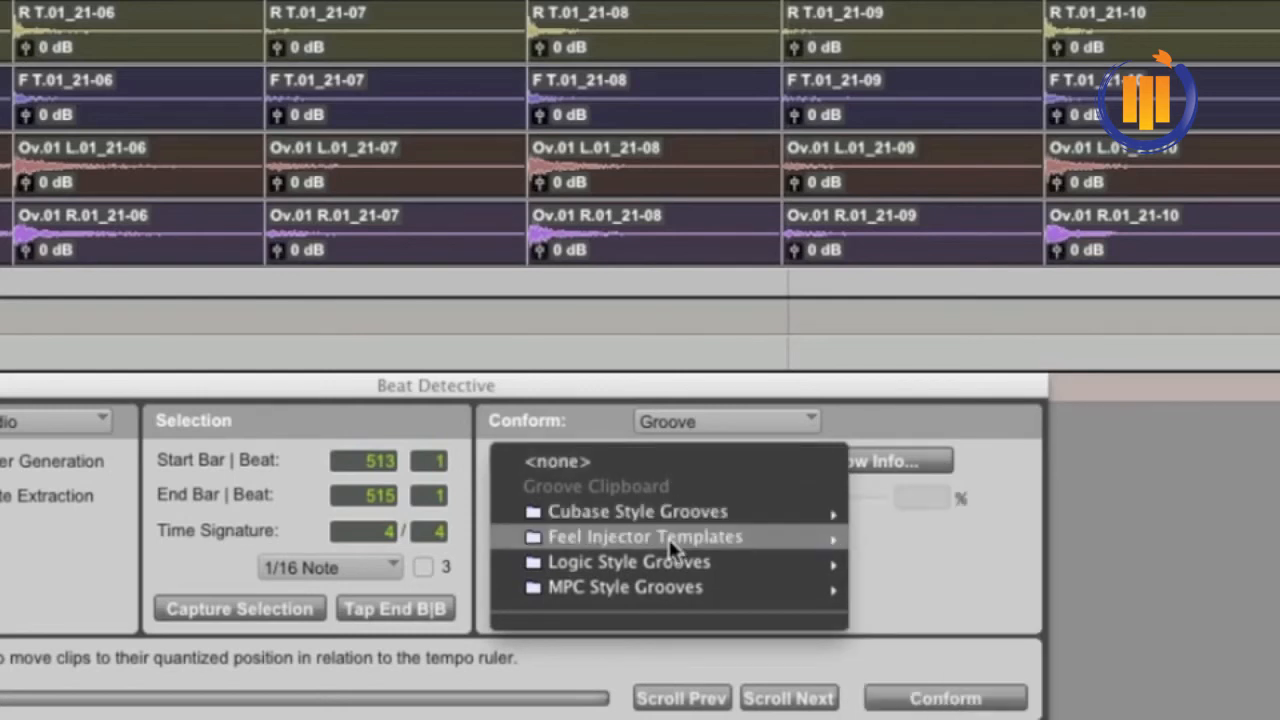
mouse_move(672, 588)
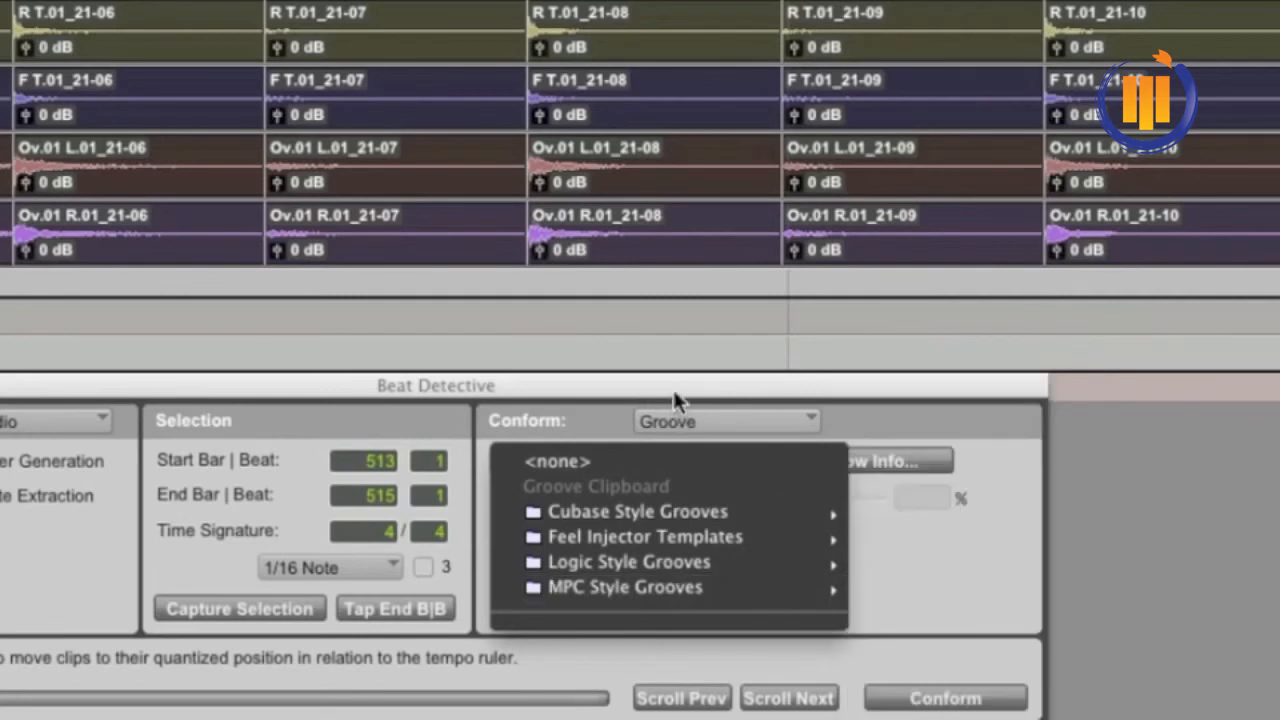
left_click(673, 396)
left_click(679, 422)
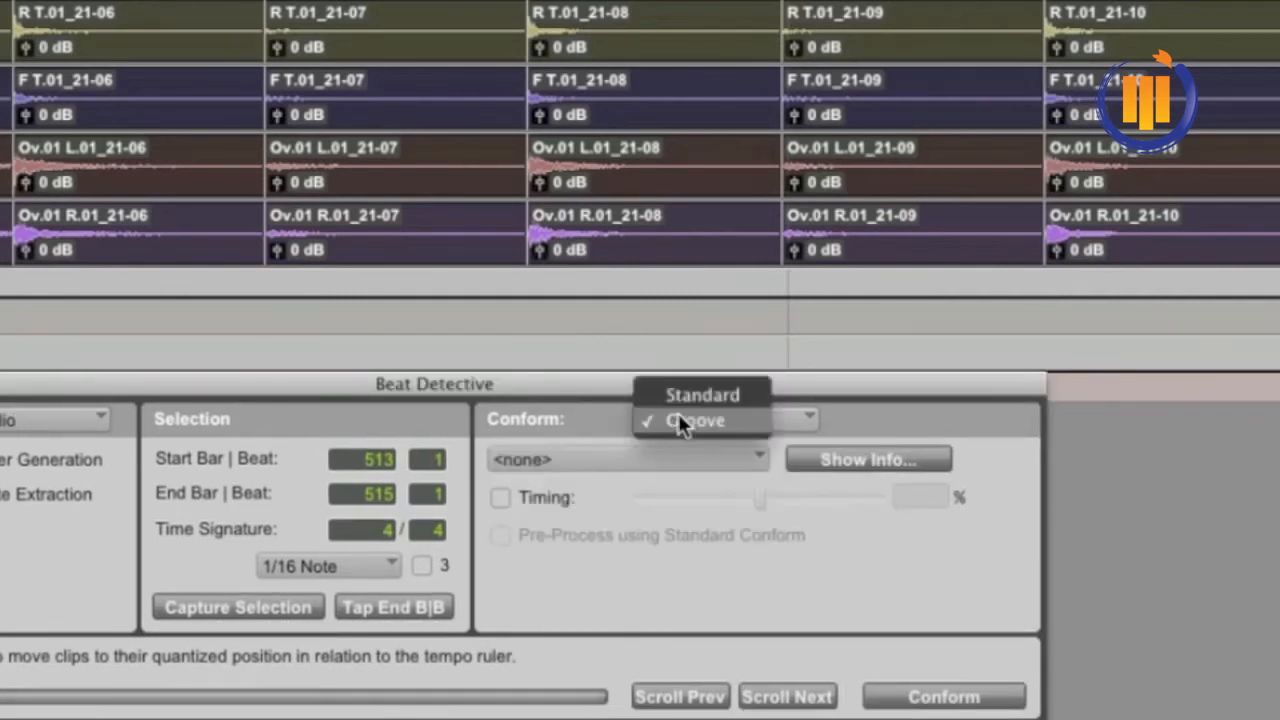
left_click(681, 398)
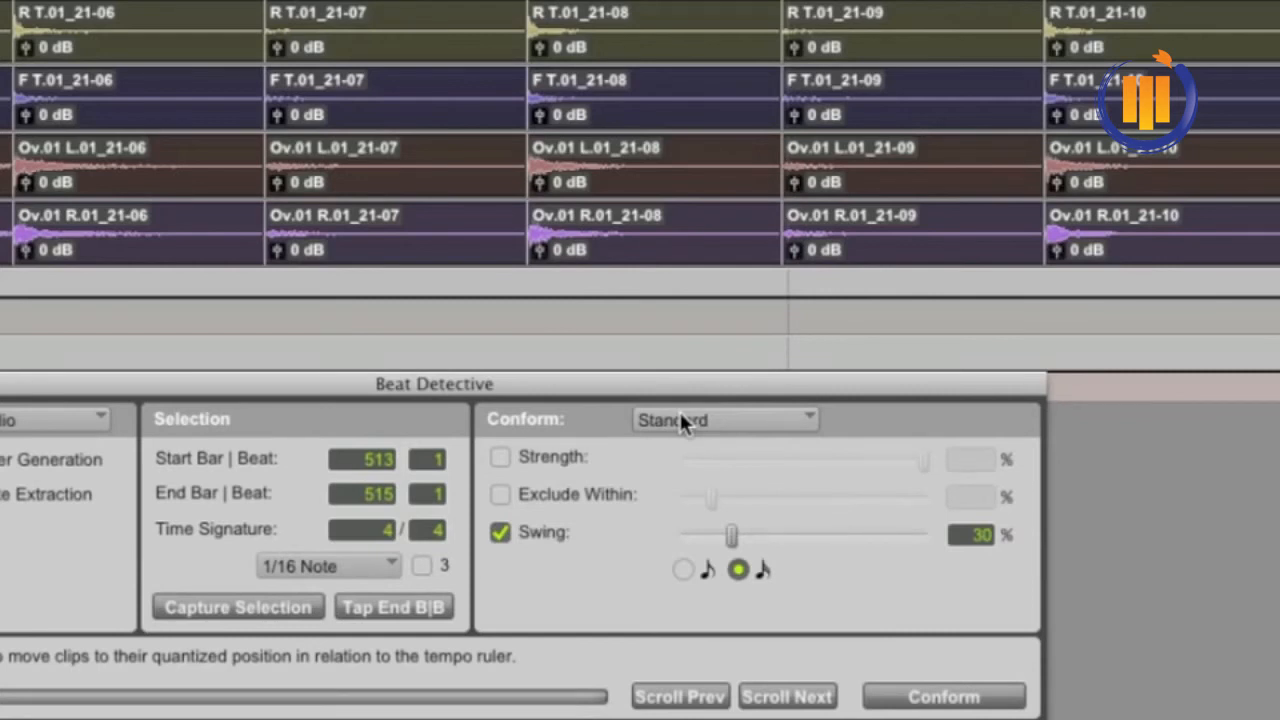
- Conform the drum clips in Standard mode with Swing off and Strength enabled at 100%
left_click(501, 533)
left_click(500, 458)
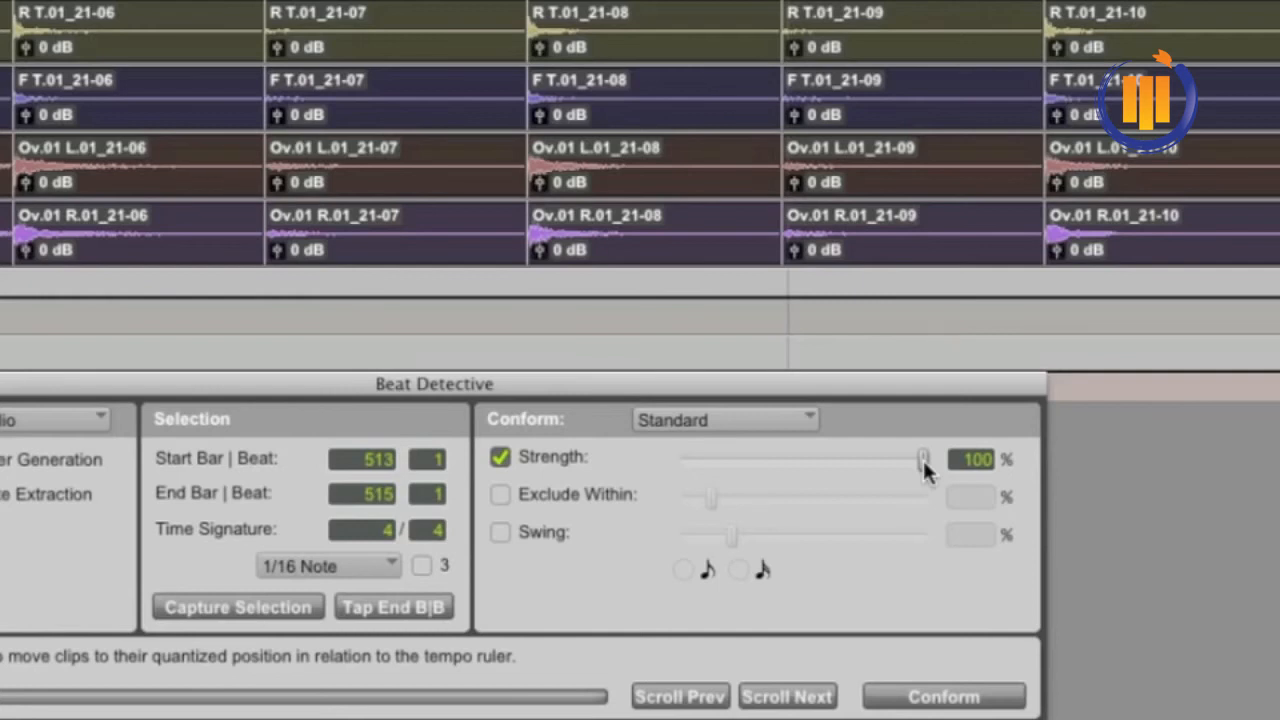
left_click_drag(923, 460, 795, 465)
left_click_drag(842, 462, 932, 462)
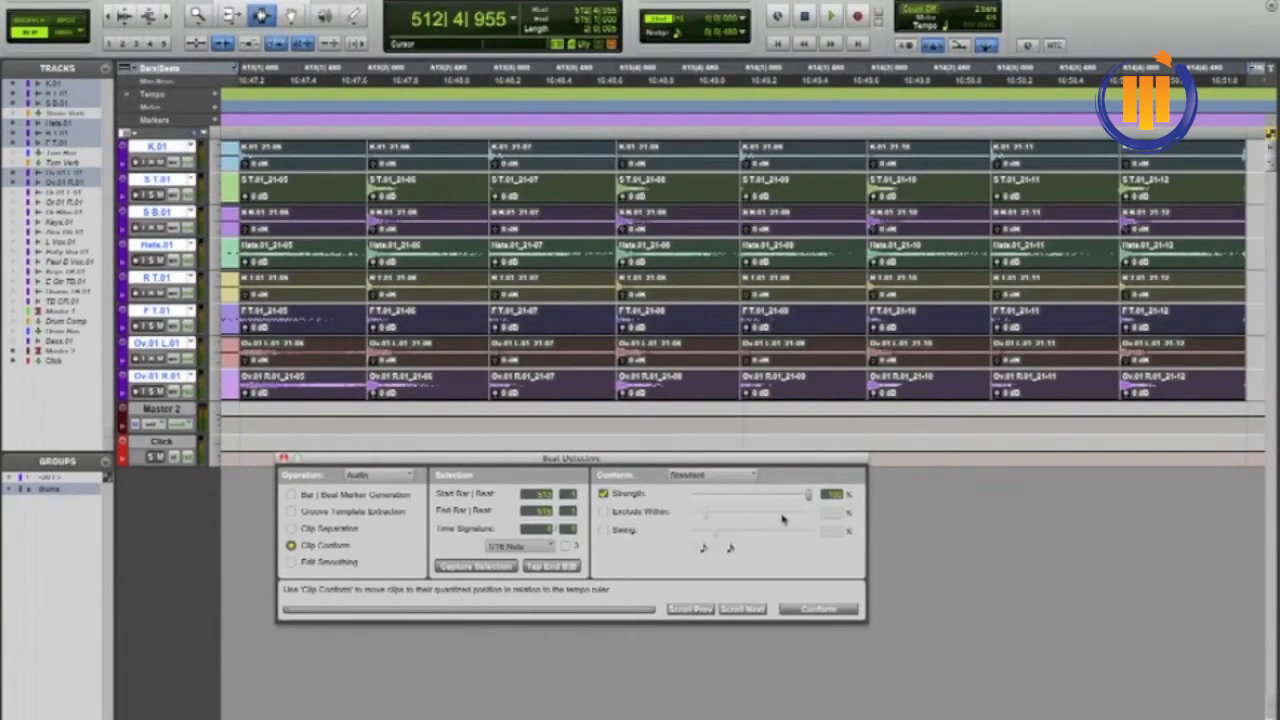
left_click(795, 610)
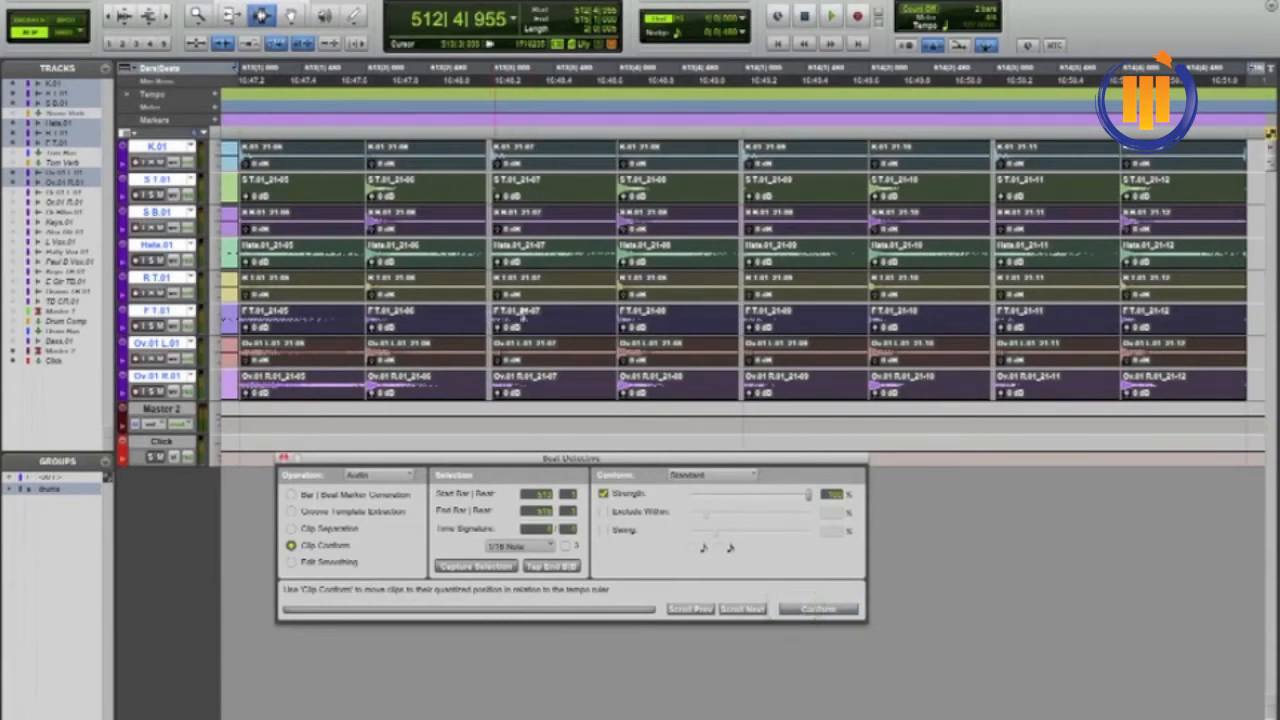
- Undo the clip conform and apply it again to compare the clip positions
left_click(746, 318)
key("super+z")
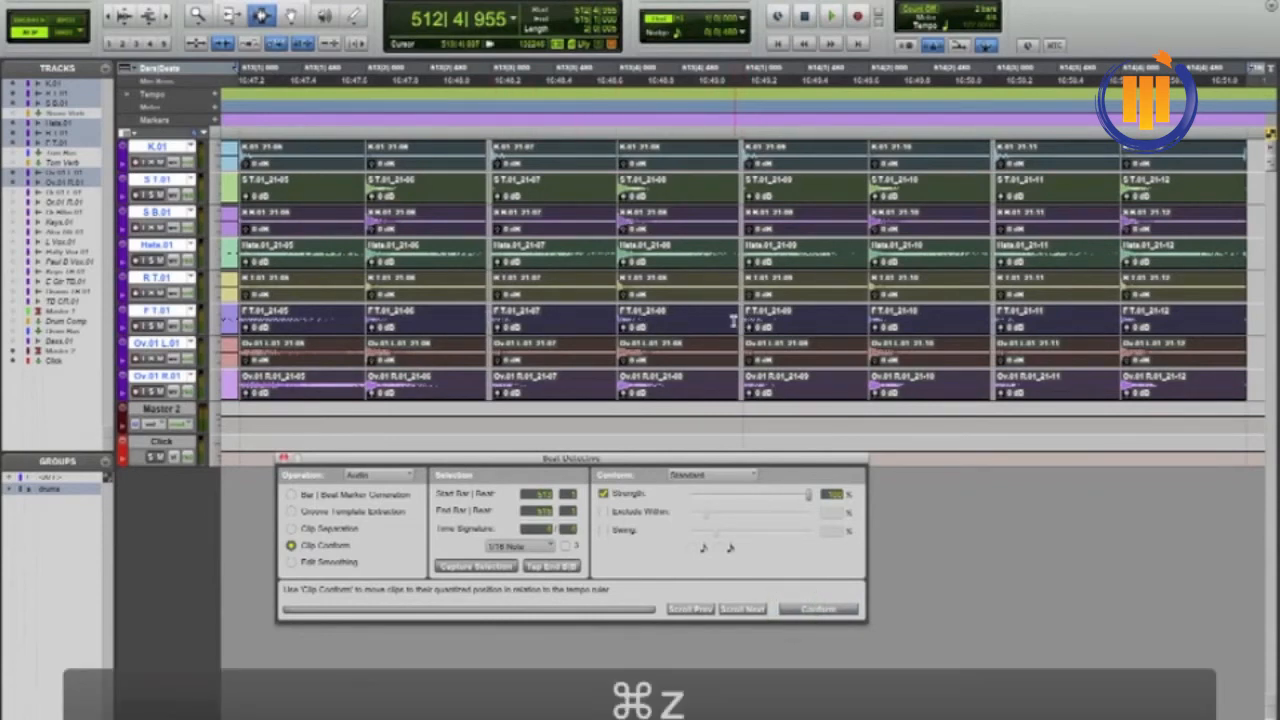
left_click(805, 612)
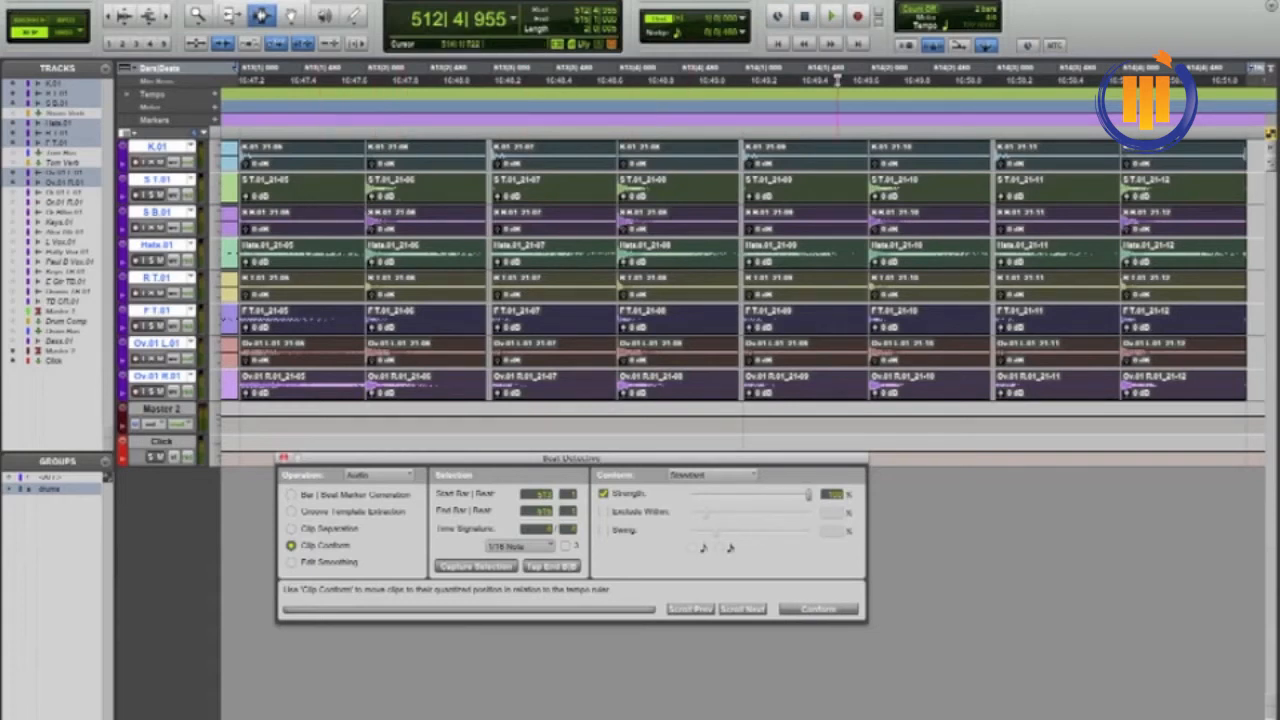
- Turn on loop playback and lower the Click track's volume slightly in the Mix window, then return to the Edit window
key("4")
key("super+equal")
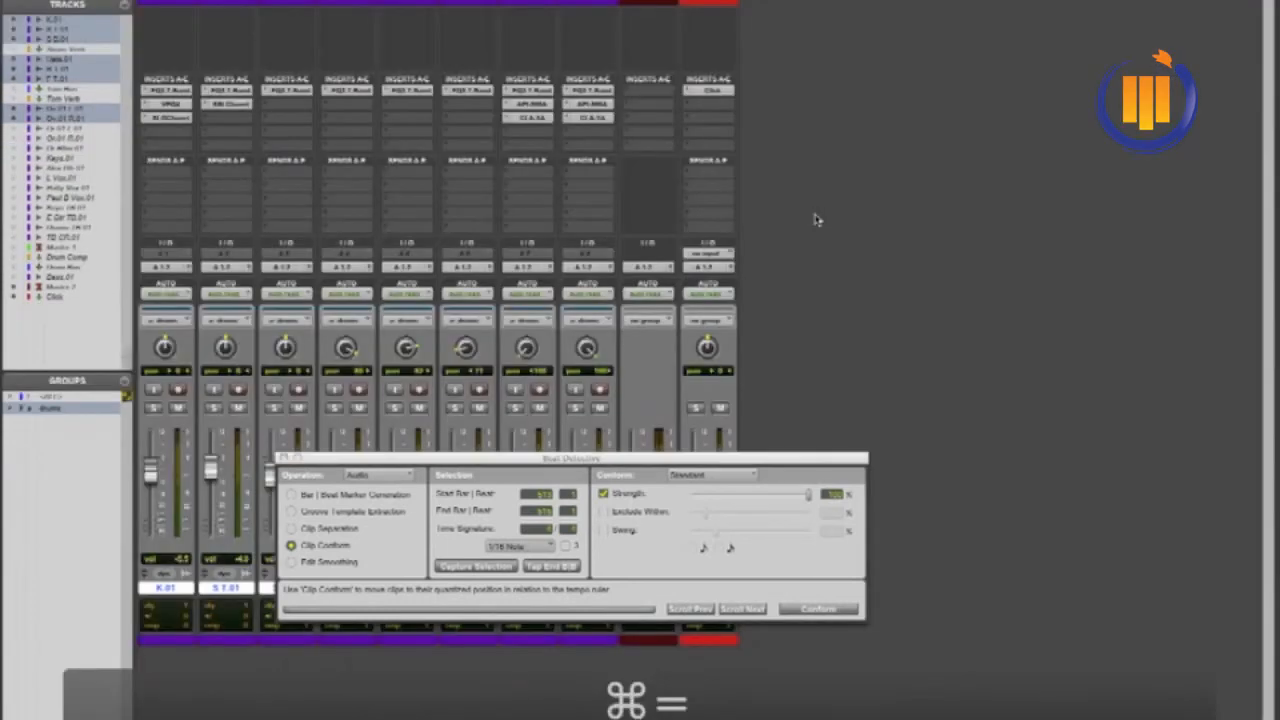
left_click_drag(718, 463, 718, 625)
mouse_move(692, 490)
left_mouse_down()
mouse_move(632, 478)
mouse_move(632, 462)
mouse_move(692, 498)
left_mouse_up()
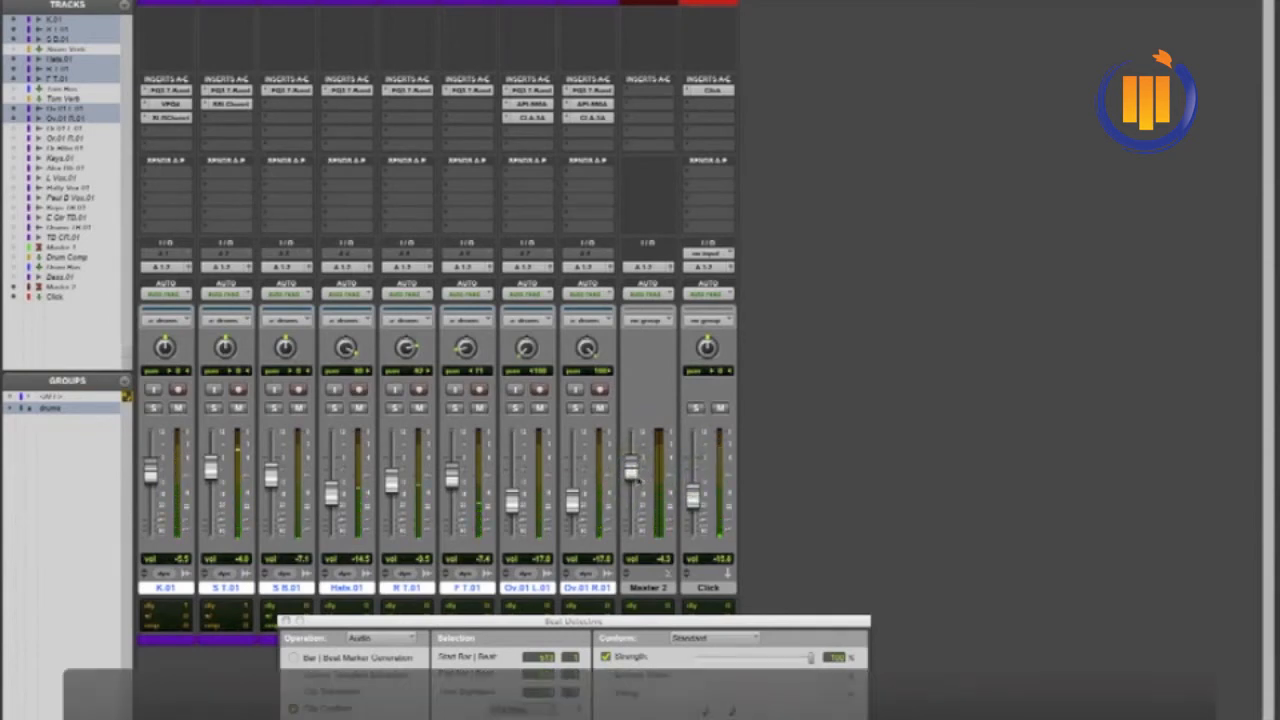
key("super+equal")
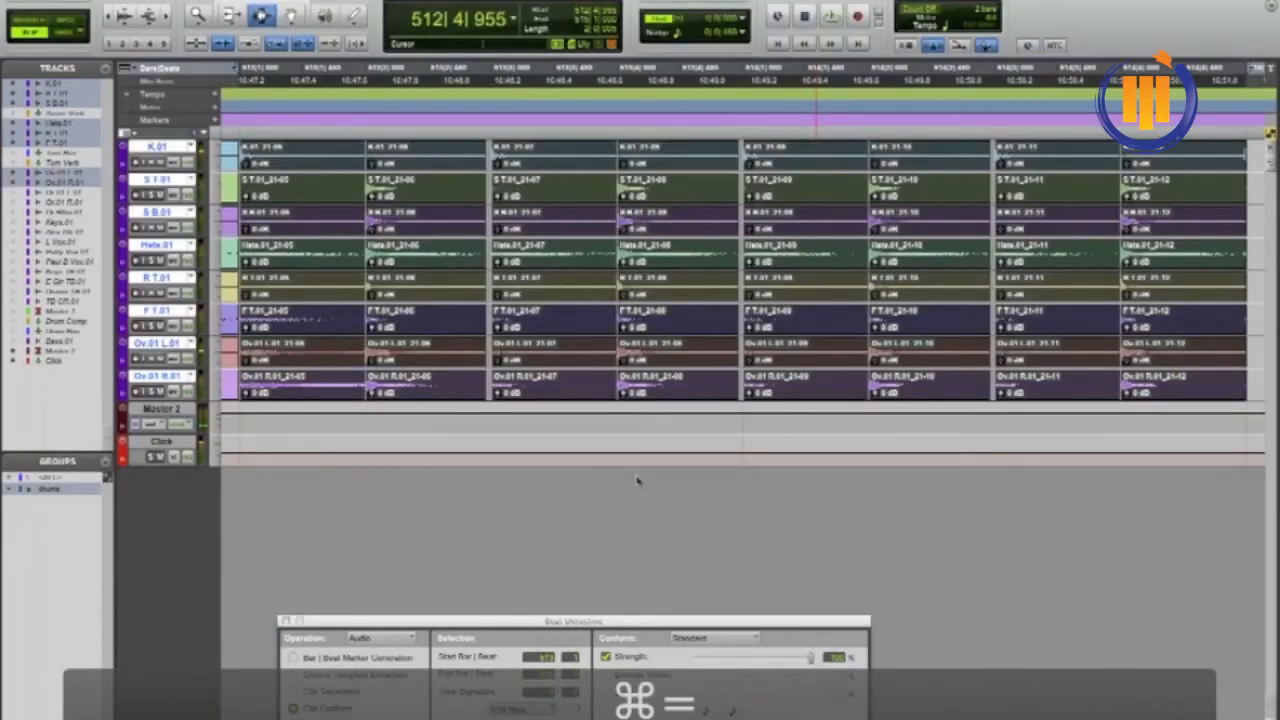
- Smooth the conformed clips using Edit Smoothing with Fill And Crossfade and a 5 ms crossfade length, and close Beat Detective
left_click_drag(596, 621, 608, 487)
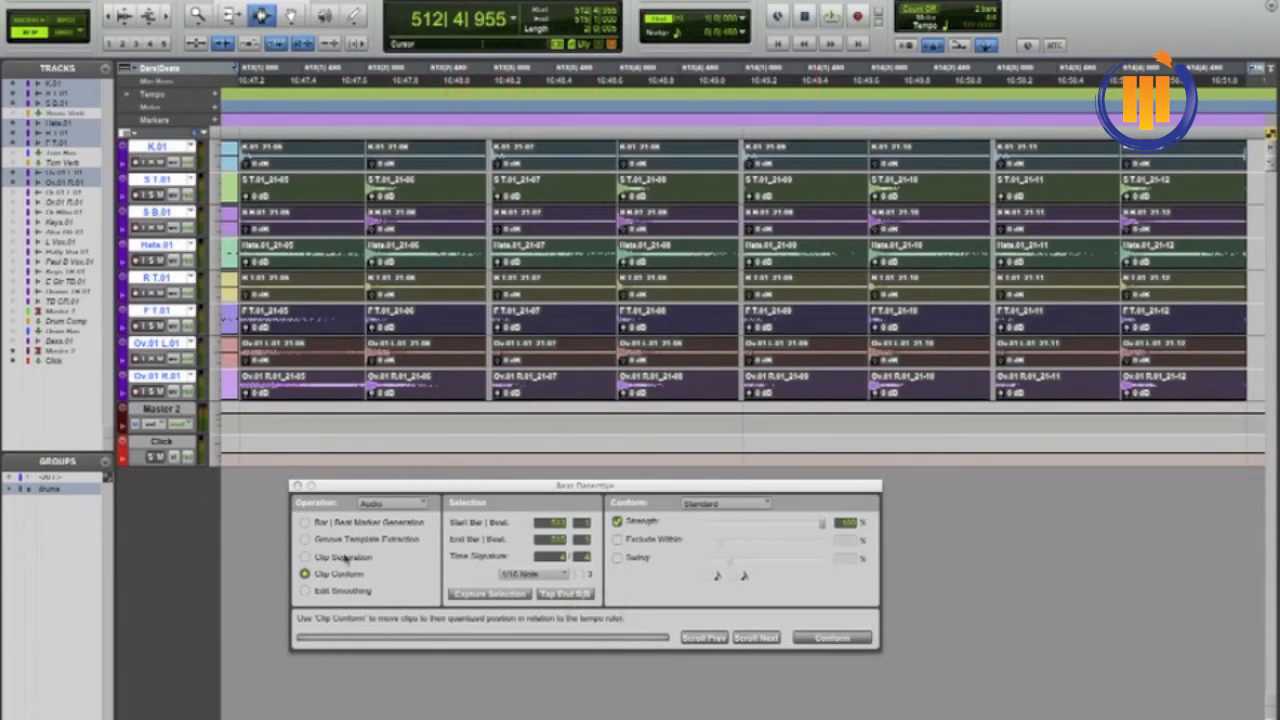
left_click(305, 591)
left_click_drag(611, 485, 593, 464)
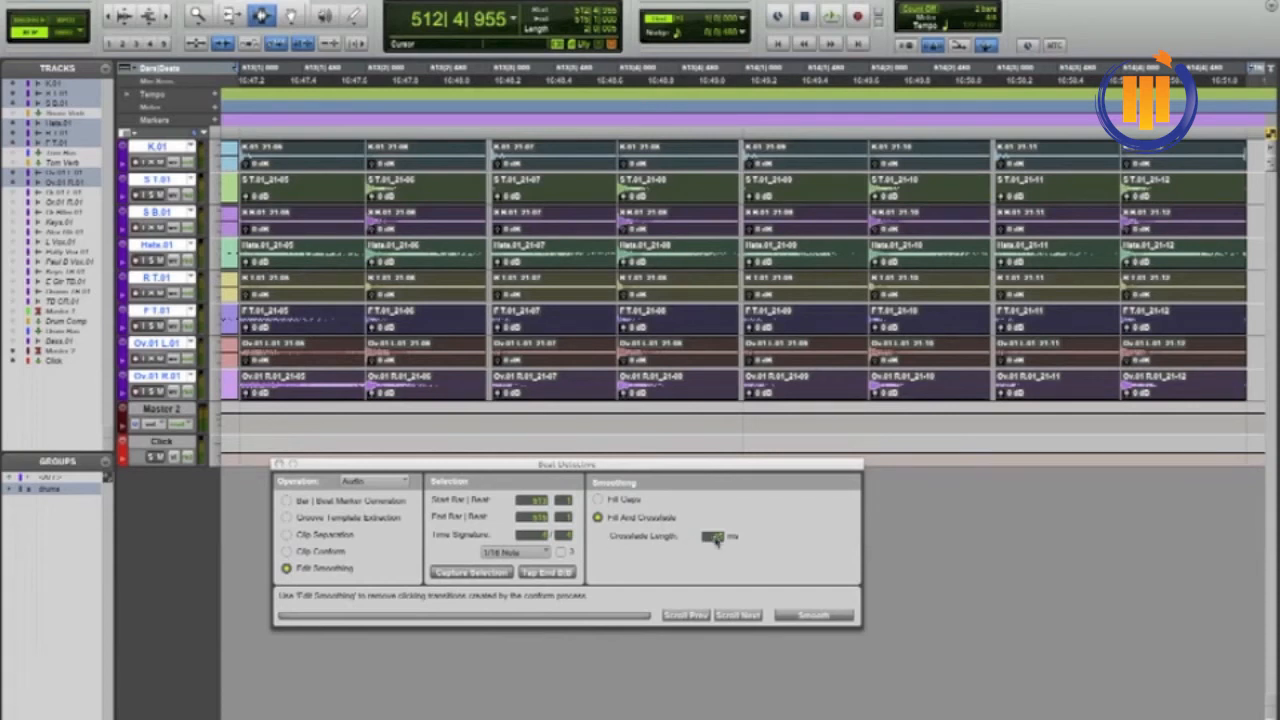
left_click(718, 540)
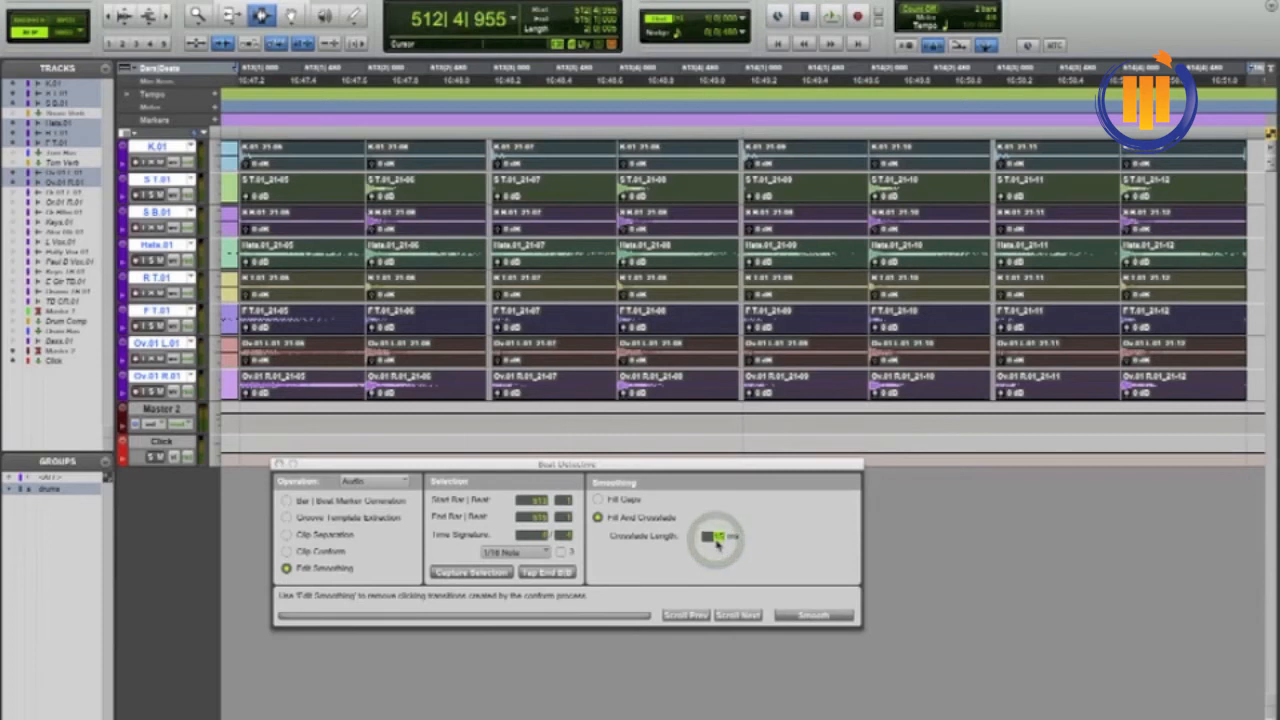
type("5")
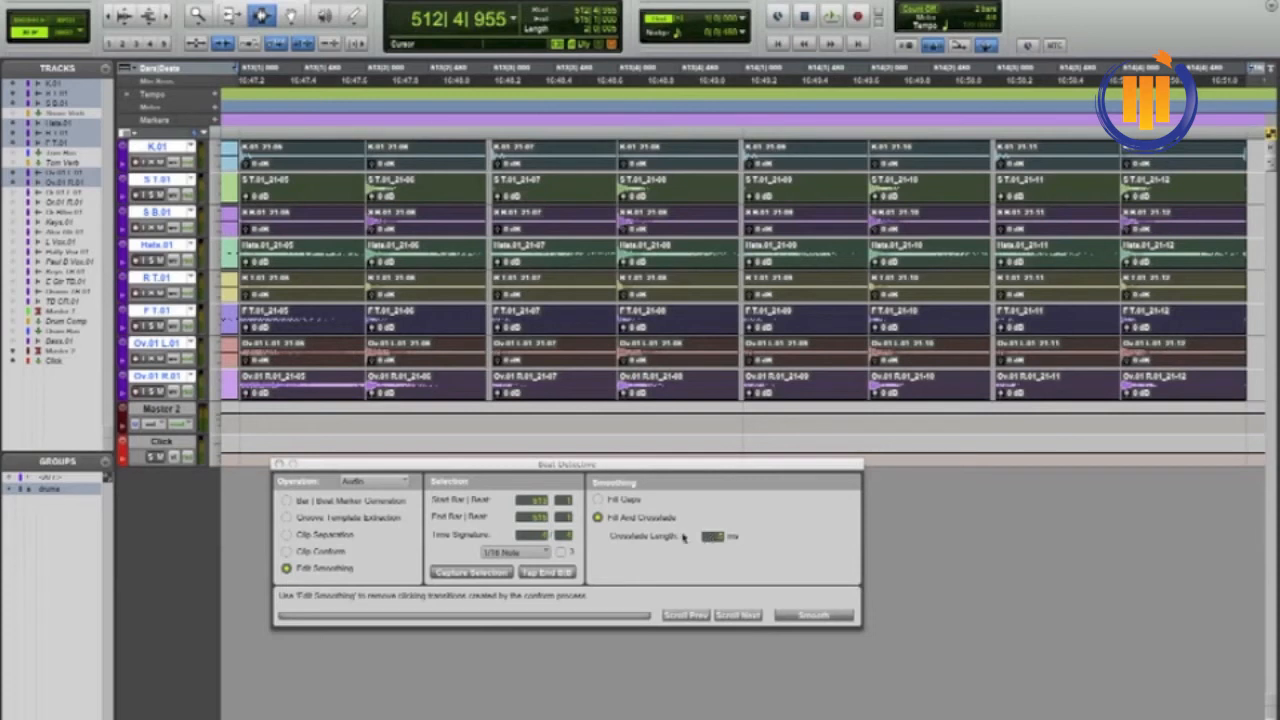
left_click(796, 620)
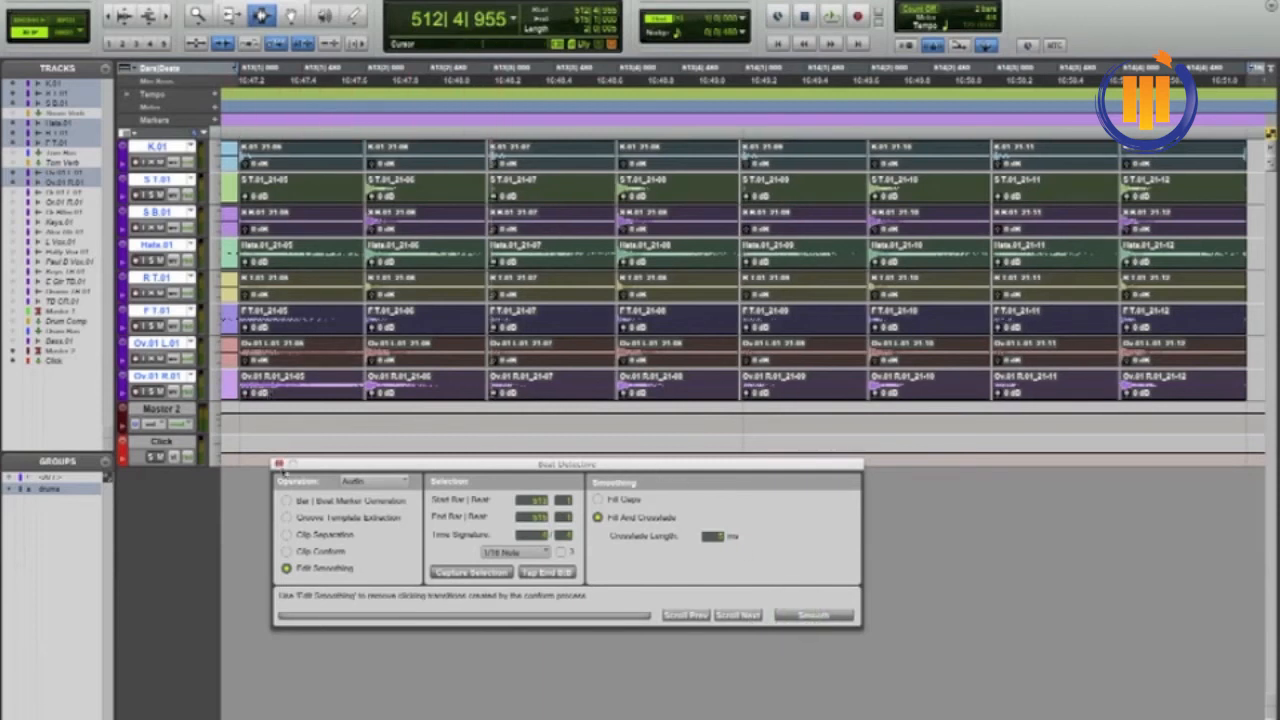
left_click(280, 465)
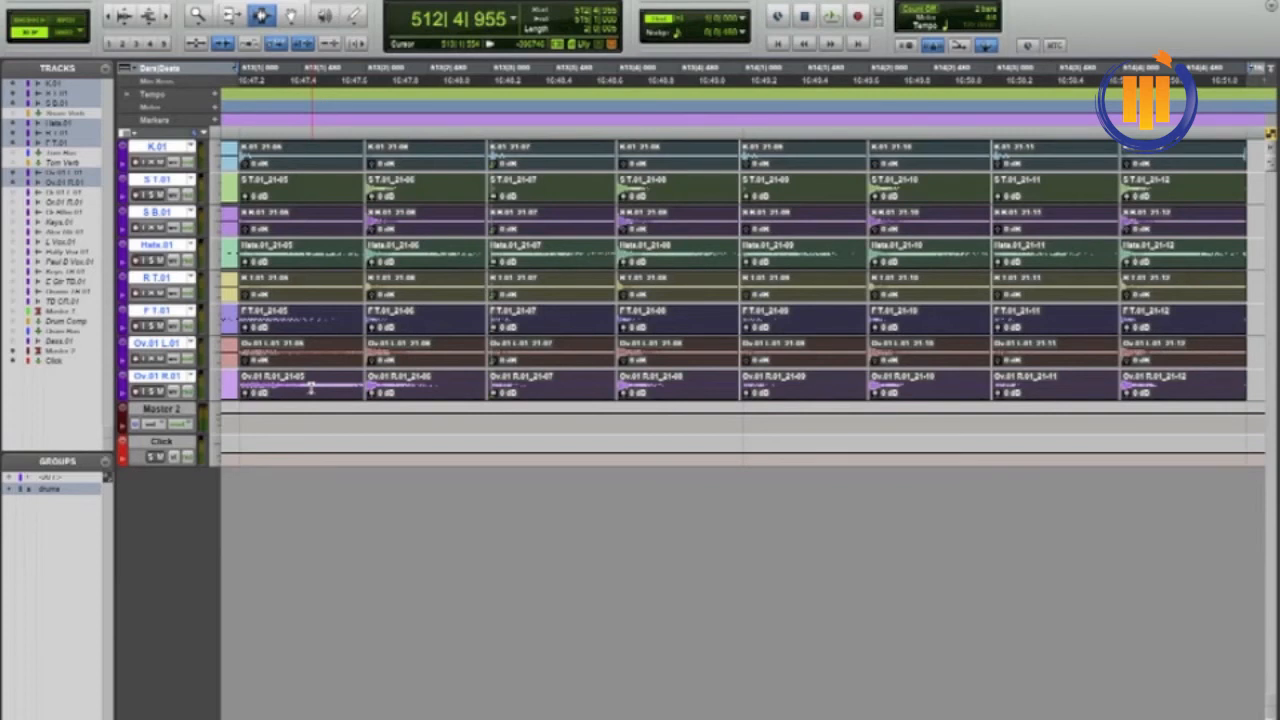
- Play back the quantized drum selection to check its timing
key("space")
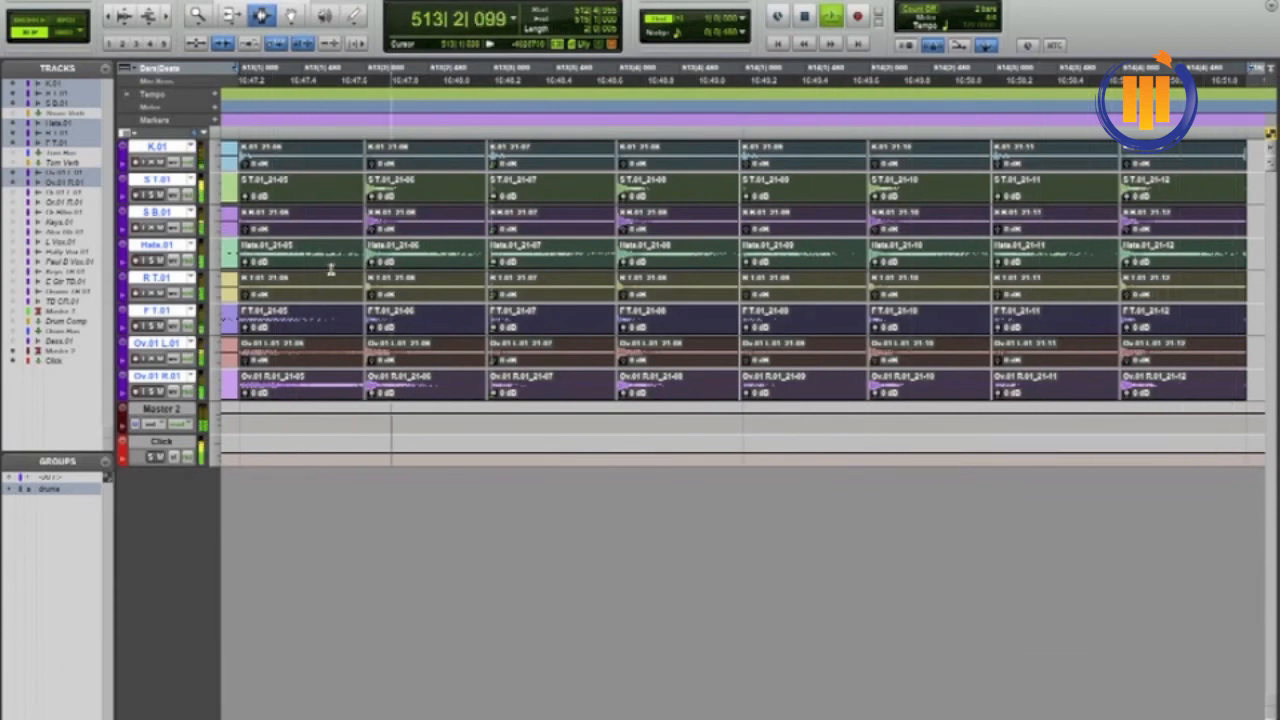
key("space")
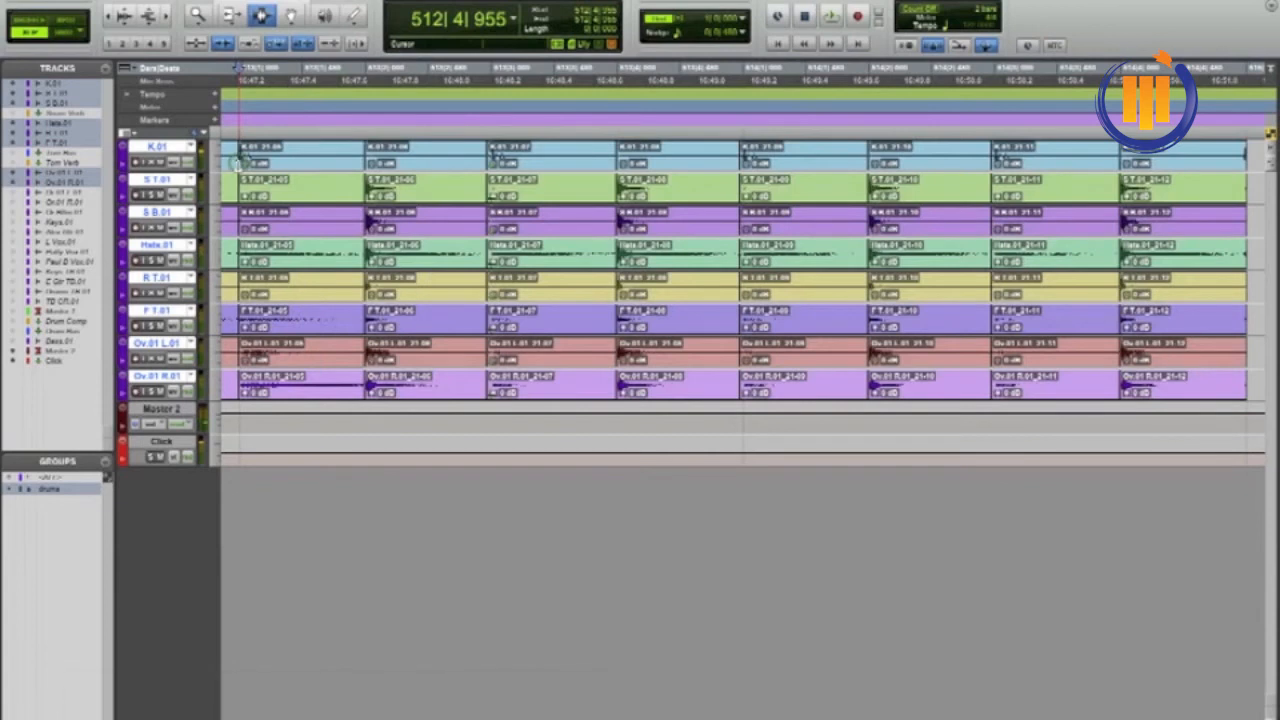
- Examine the crossfades created across the drum tracks at the first edit of the selection
left_click(240, 160)
key("t")
key("t")
key("t")
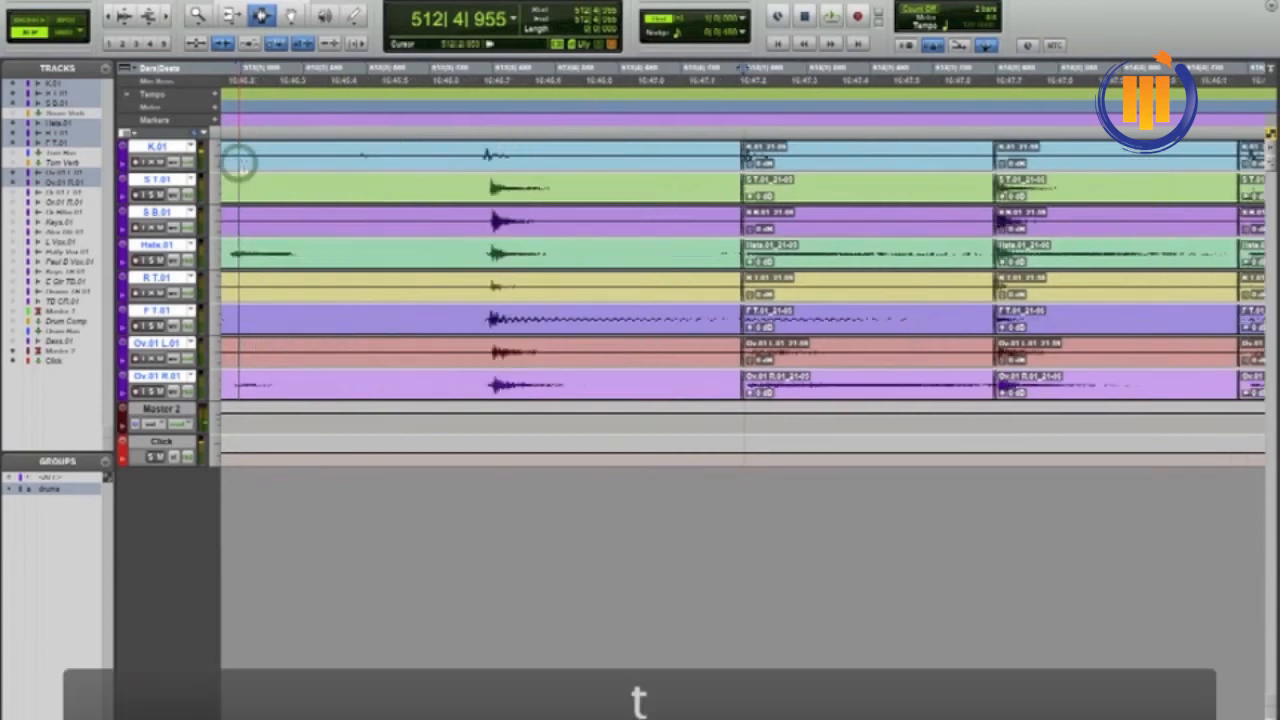
key("t")
key("t")
key("t")
key("t")
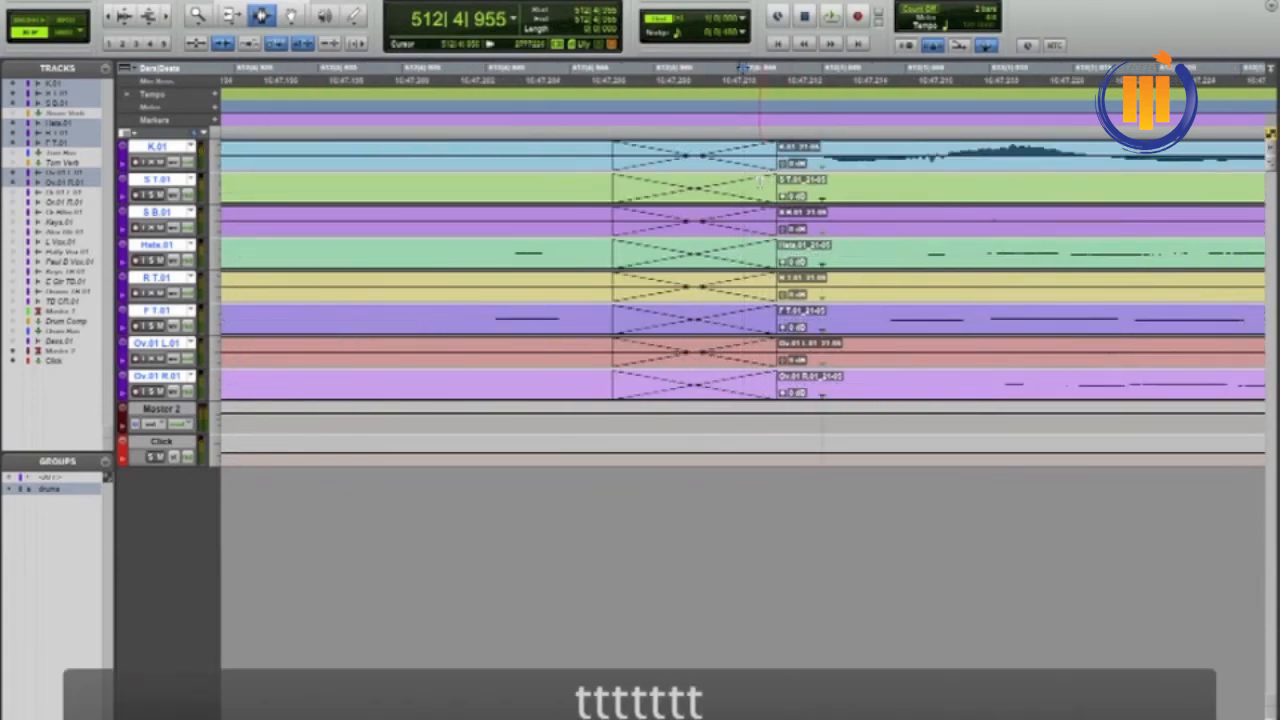
- Examine the crossfades just ahead of the snare hit at bar 513, beat 2
key("r")
key("r")
key("r")
key("r")
key("r")
key("r")
key("r")
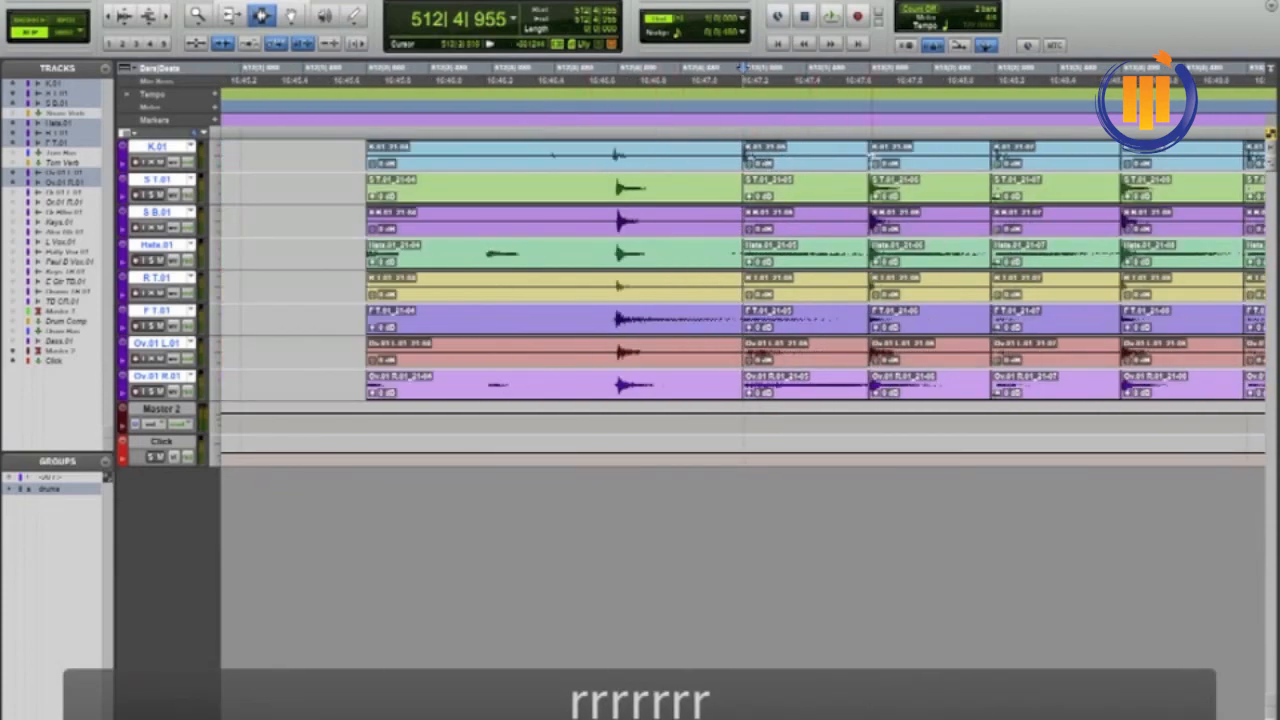
key("t")
key("t")
key("t")
key("t")
key("t")
key("t")
key("t")
key("t")
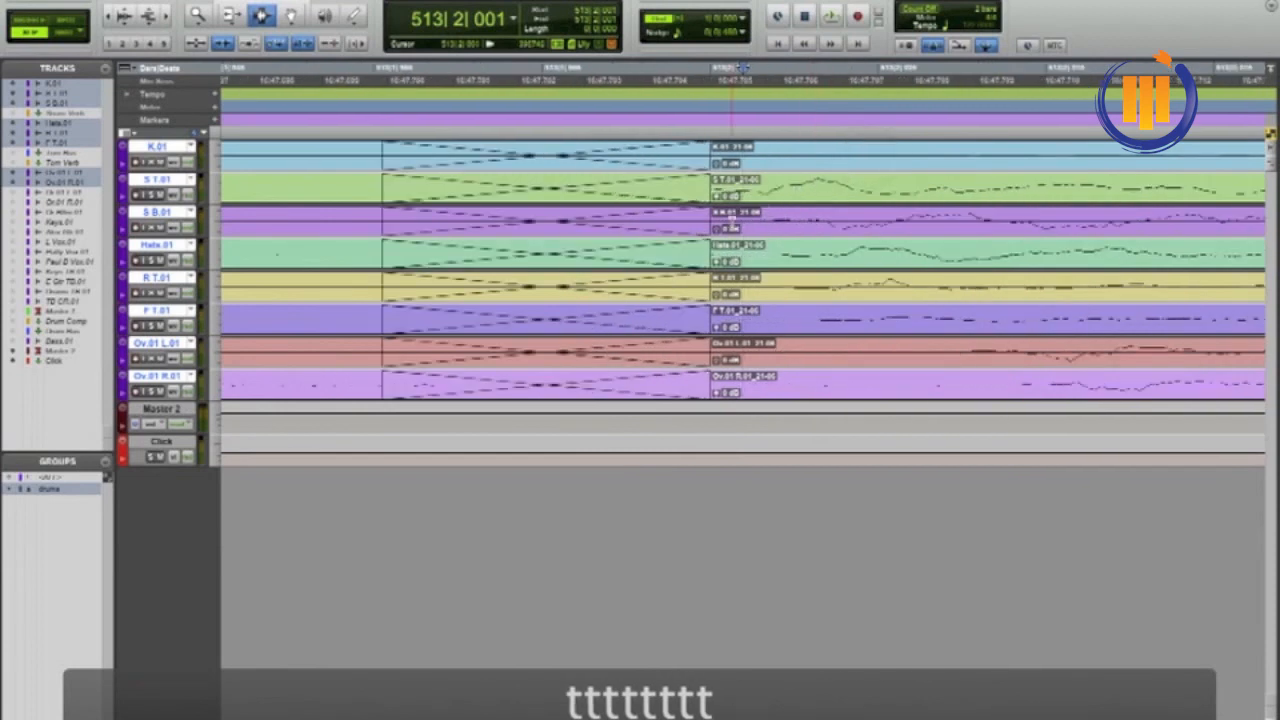
- Examine the crossfades just ahead of the kick hit at bar 513, beat 3
key("r")
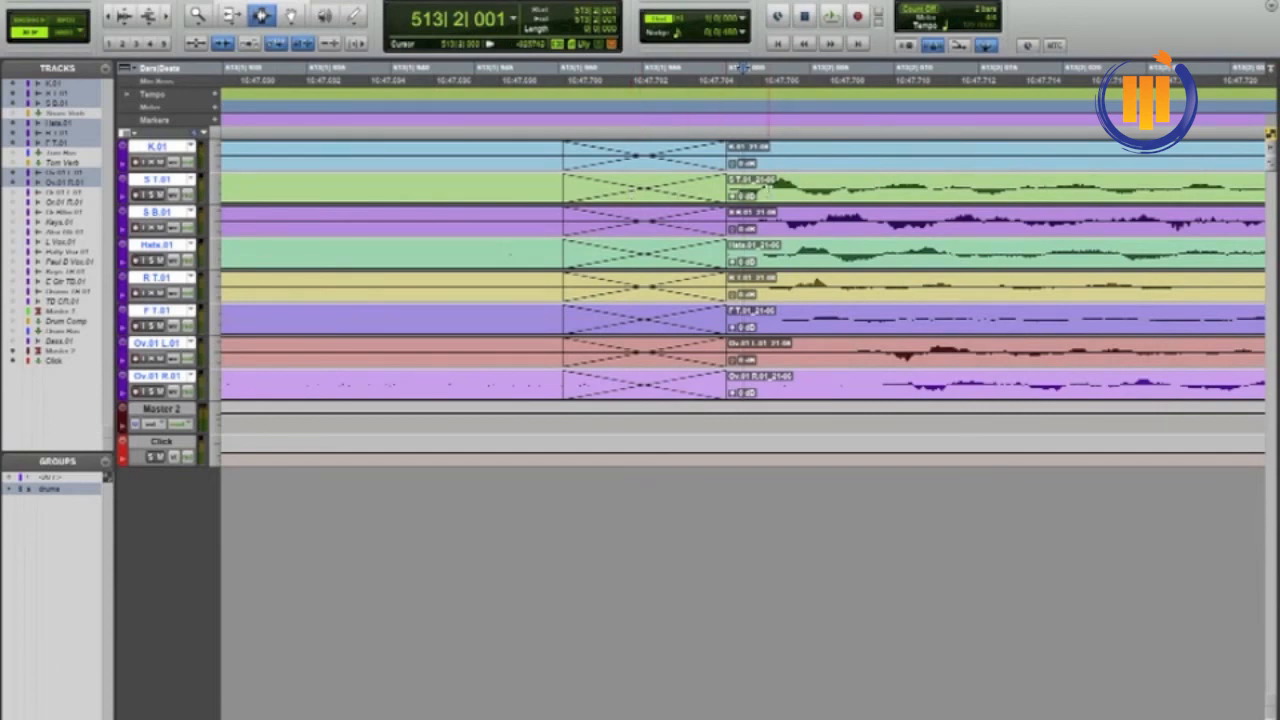
key("r")
key("r")
key("r")
key("r")
key("r")
key("r")
key("r")
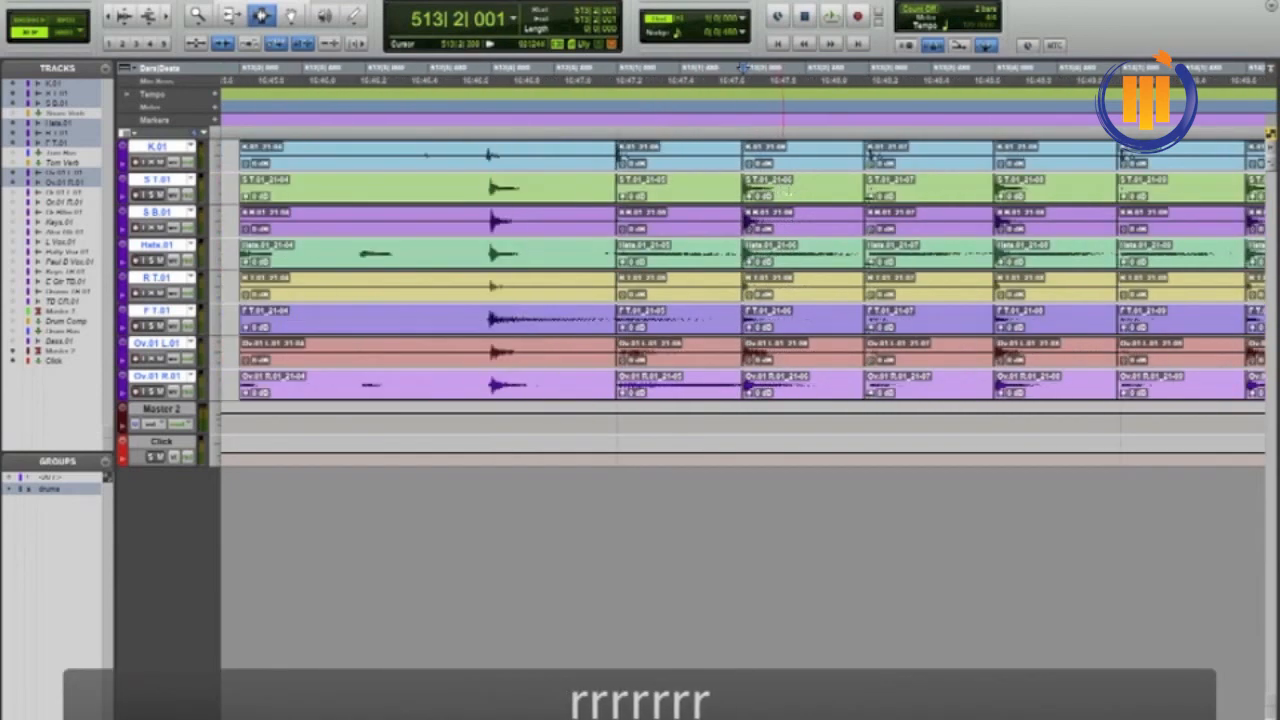
left_click(864, 190)
key("t")
key("t")
key("t")
key("t")
key("t")
key("t")
key("t")
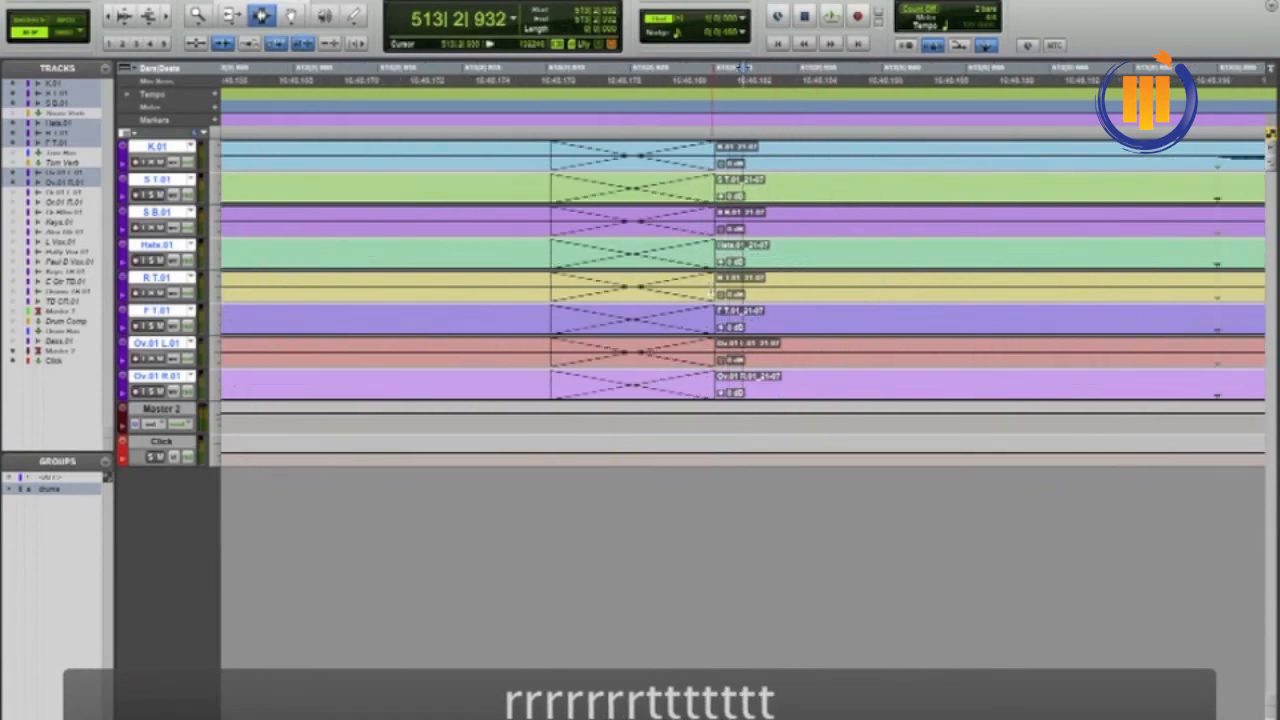
- Examine the crossfades just ahead of the snare hit at bar 513, beat 4
key("r")
key("r")
key("r")
key("r")
key("r")
key("r")
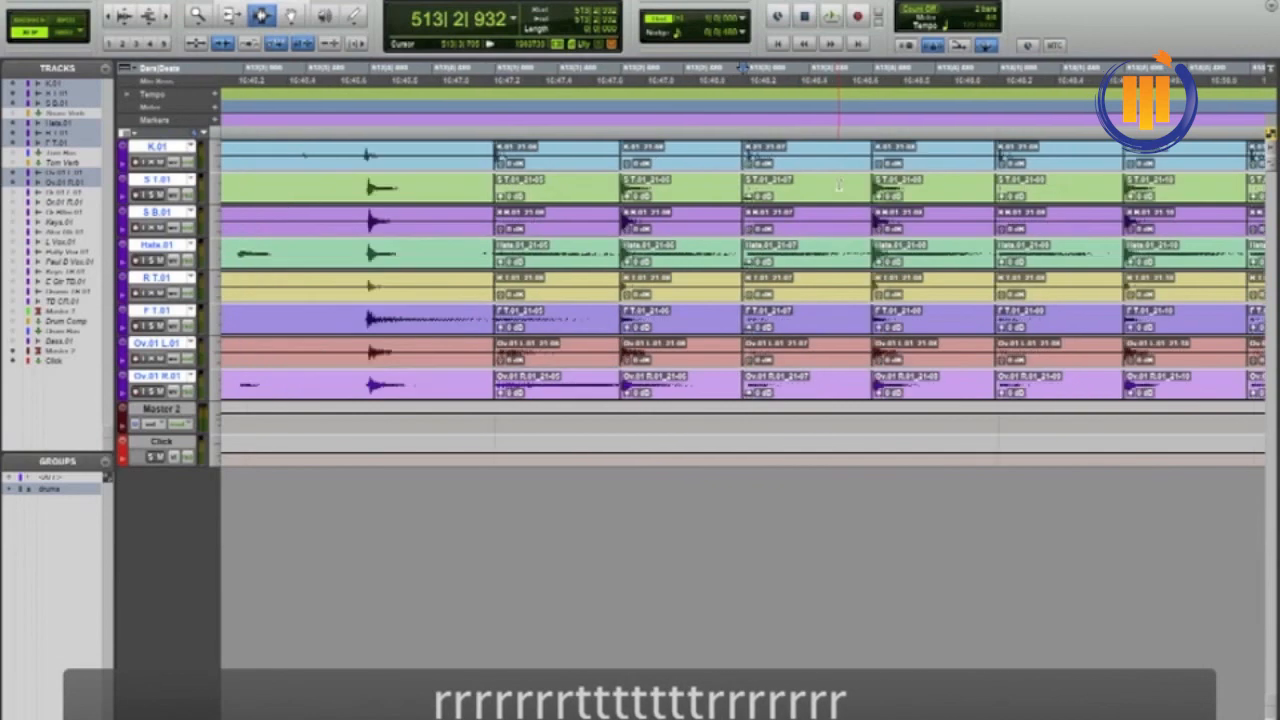
left_click(872, 190)
key("t")
key("t")
key("t")
key("t")
key("t")
key("t")
key("t")
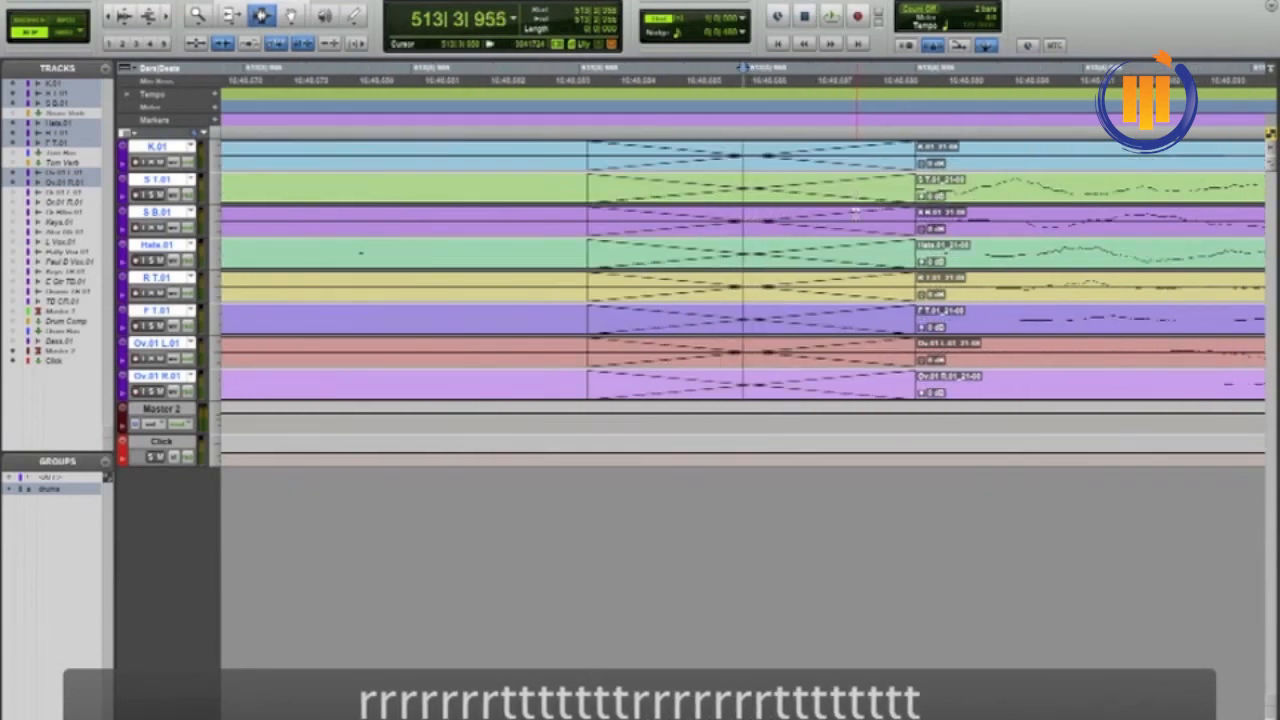
- Examine the crossfades just ahead of the kick hit at the start of bar 514
key("r")
key("r")
key("r")
key("r")
key("r")
key("r")
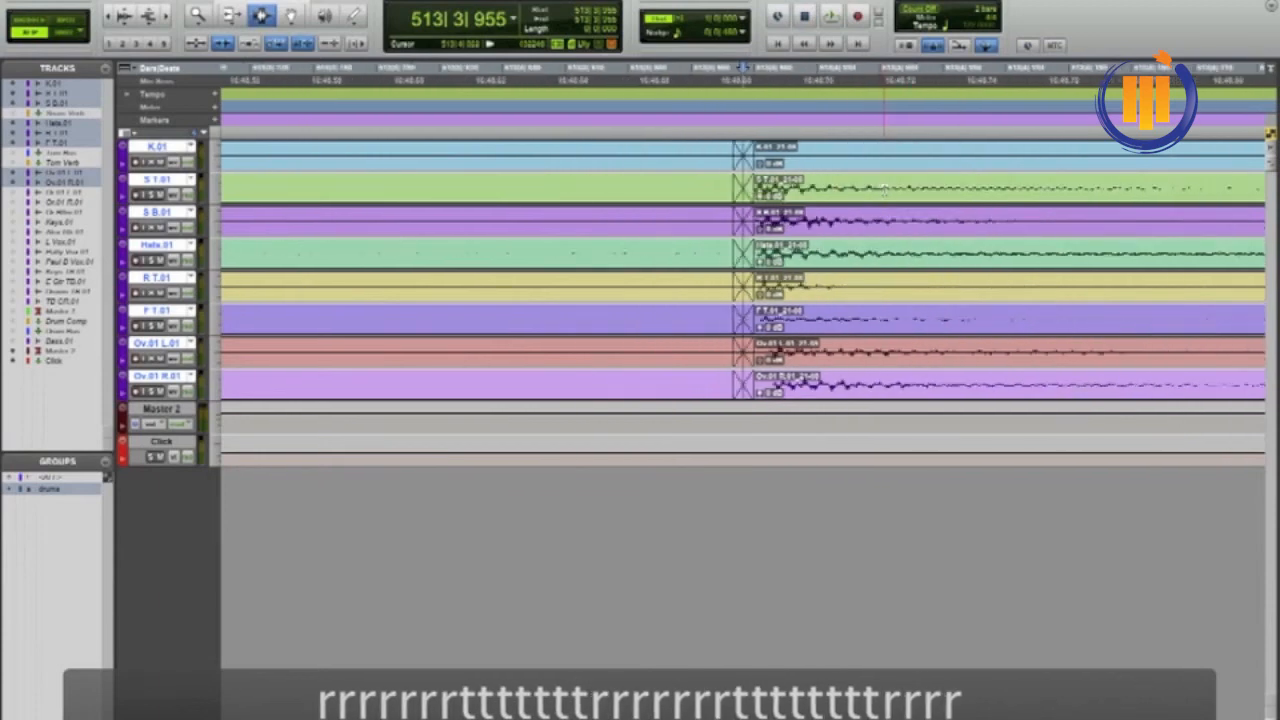
key("r")
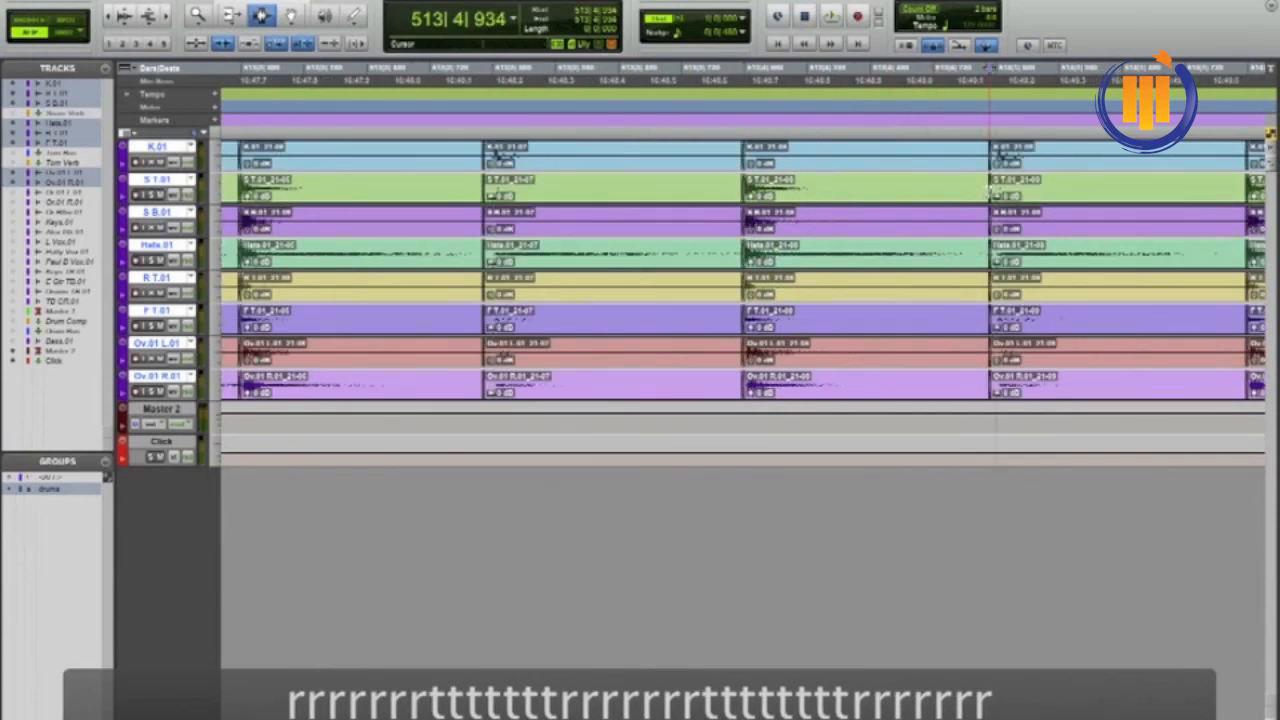
key("t")
key("t")
key("t")
key("t")
key("t")
key("t")
key("t")
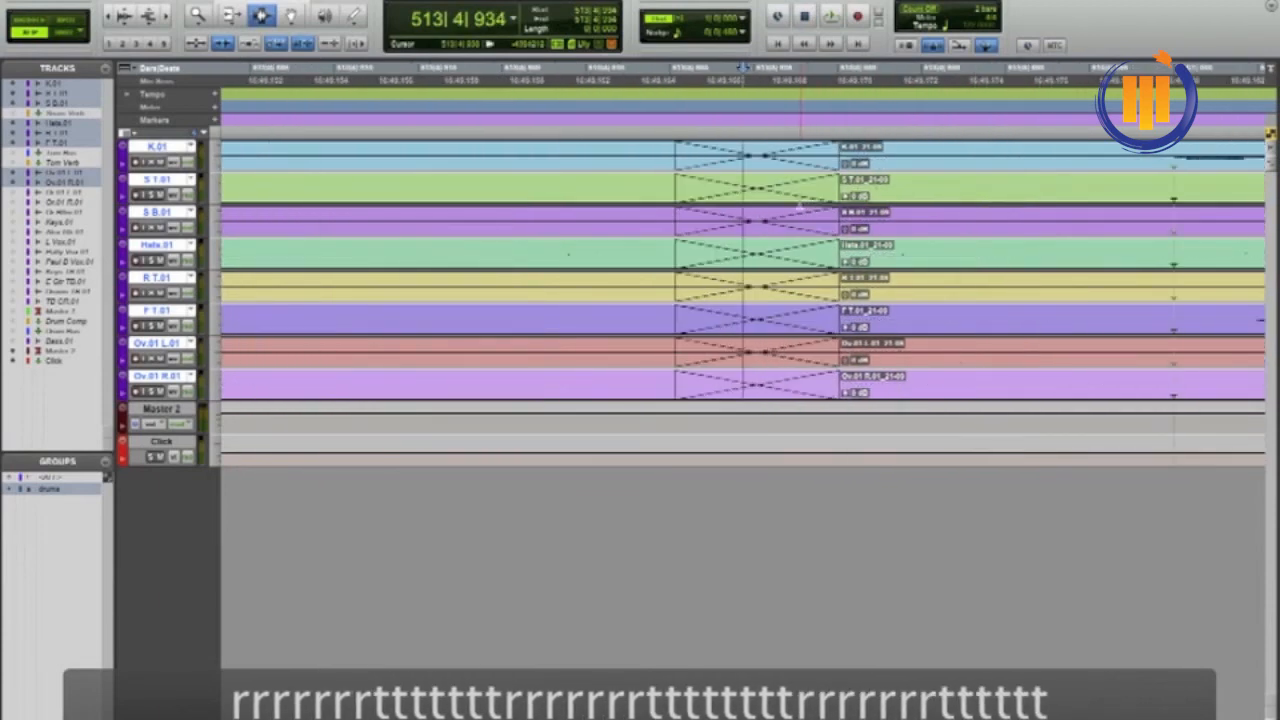
- Examine the crossfades just ahead of the snare hit at bar 514, beat 2
key("r")
key("r")
key("r")
key("r")
key("r")
key("r")
key("r")
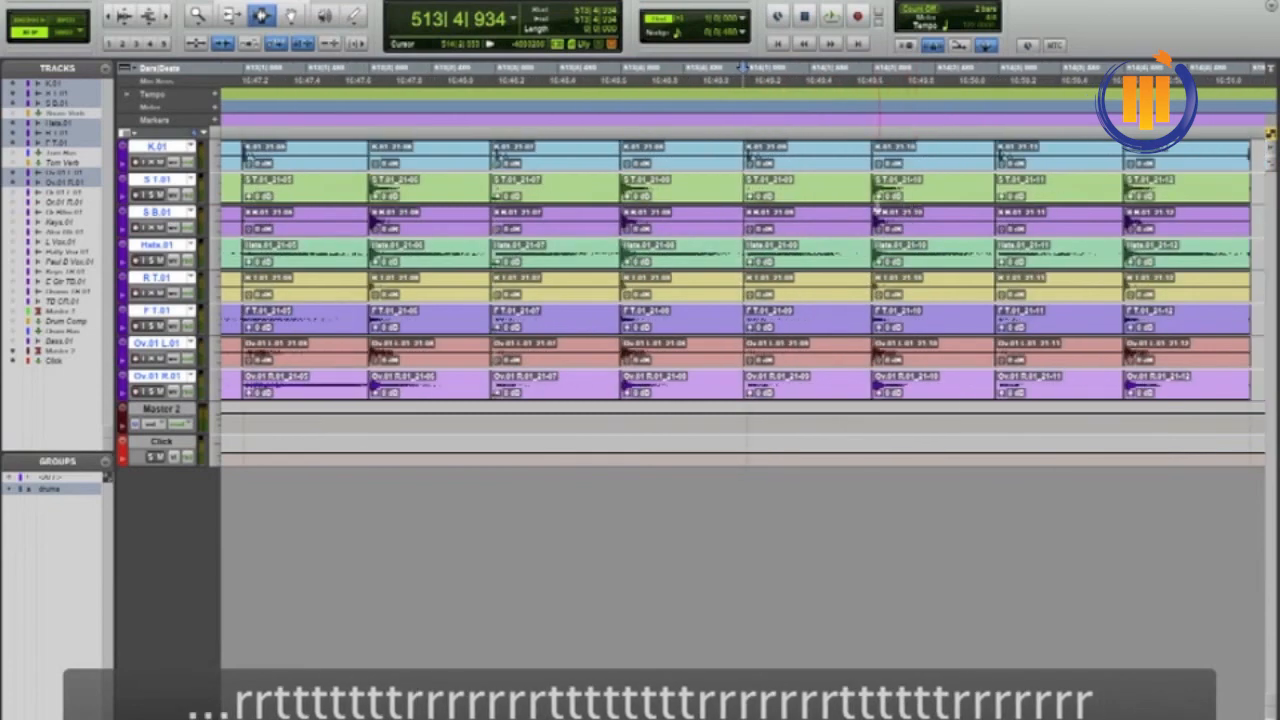
left_click(872, 190)
key("t")
key("t")
key("t")
key("t")
key("t")
key("t")
key("t")
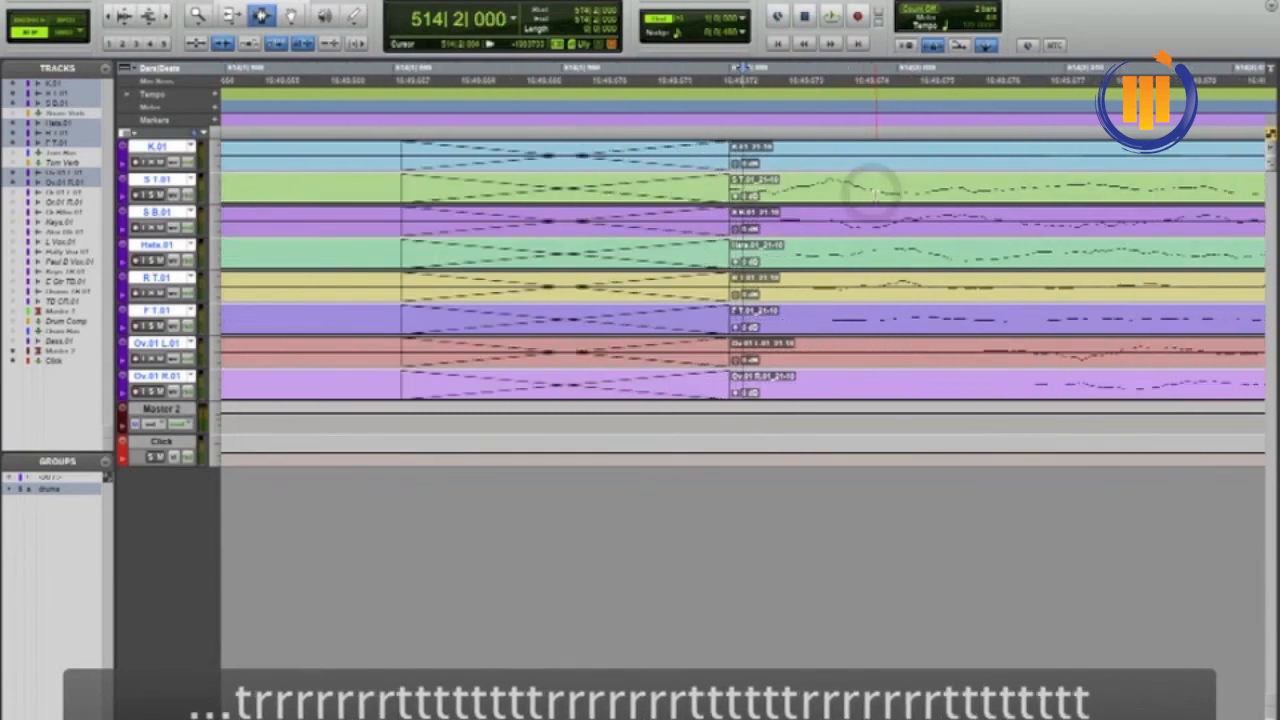
- Examine the crossfades just ahead of the kick hit at bar 514, beat 3
key("r")
key("r")
key("r")
key("r")
key("r")
key("r")
key("r")
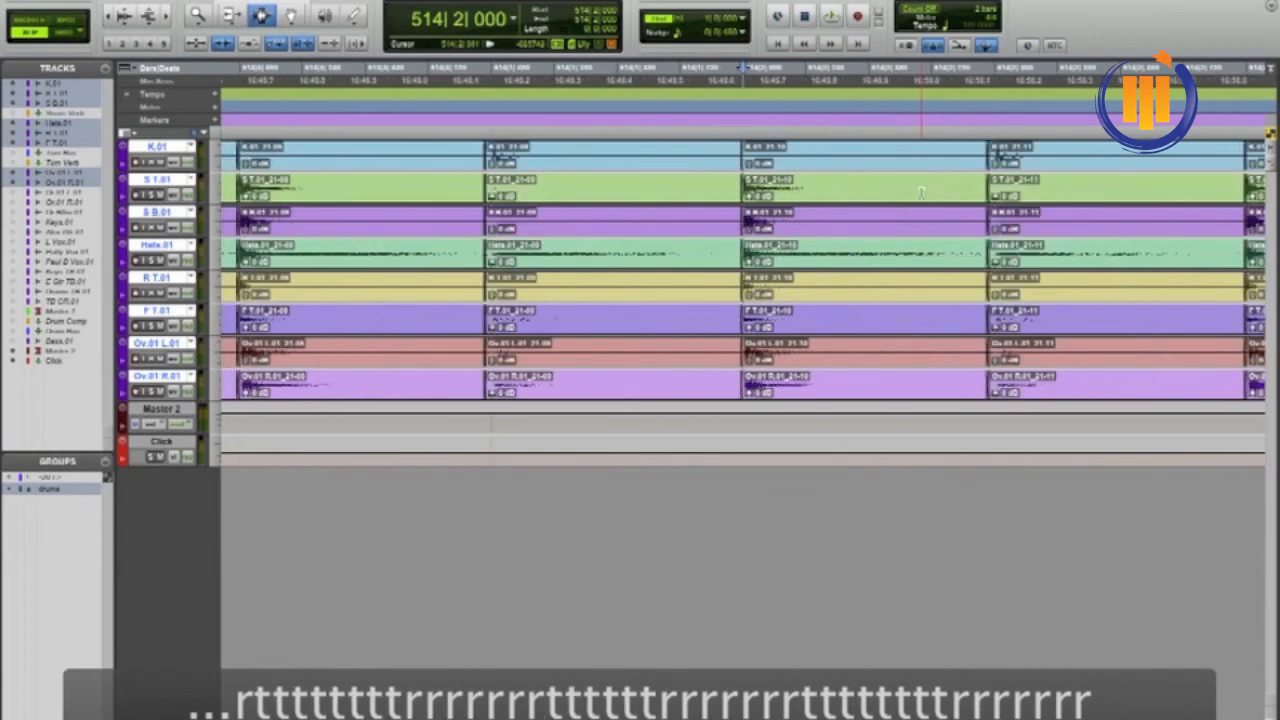
left_click(987, 192)
key("t")
key("t")
key("t")
key("t")
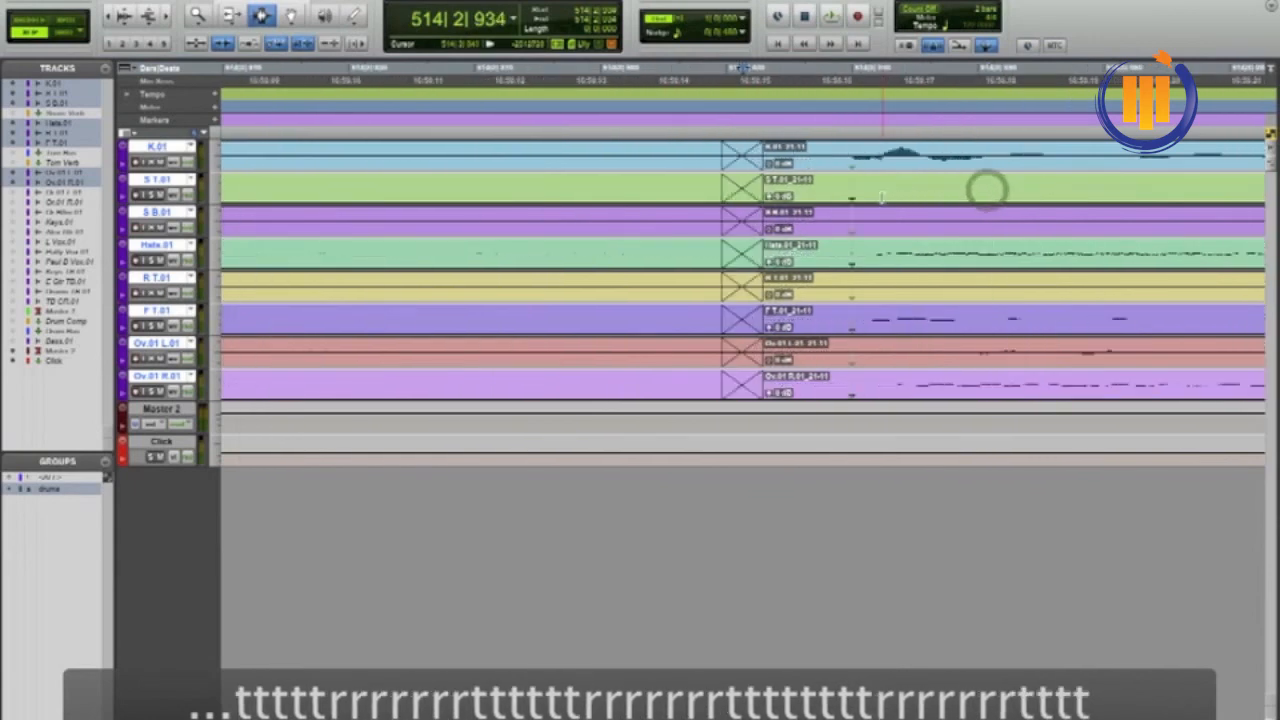
- Examine the crossfades just ahead of the snare hit at bar 514, beat 4
key("r")
key("r")
key("r")
key("r")
key("r")
key("r")
key("r")
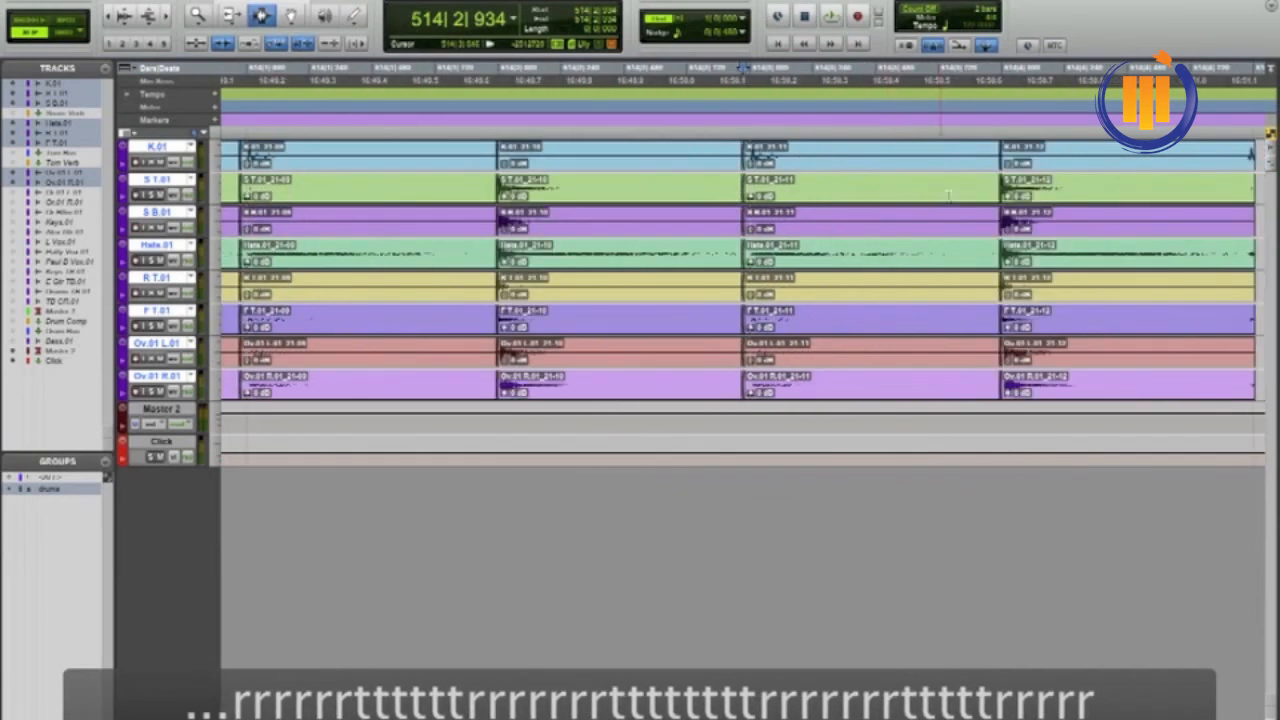
left_click(996, 190)
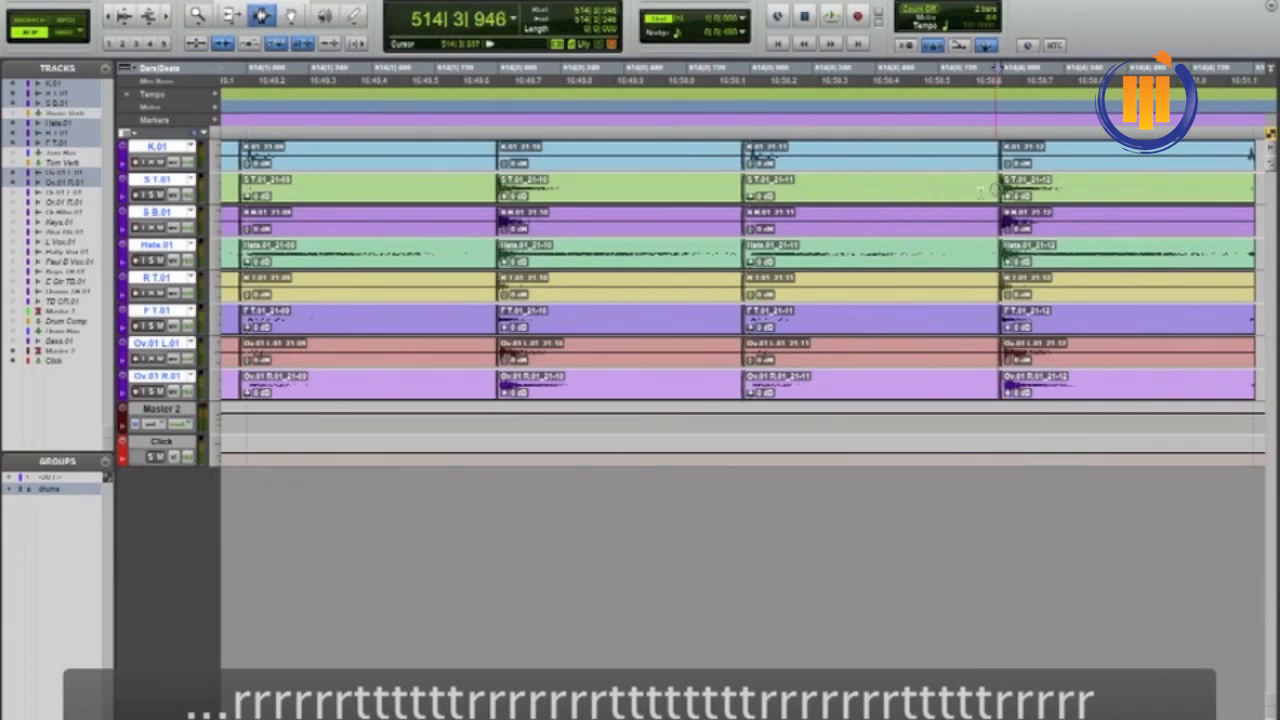
key("t")
key("t")
key("t")
key("t")
key("t")
key("t")
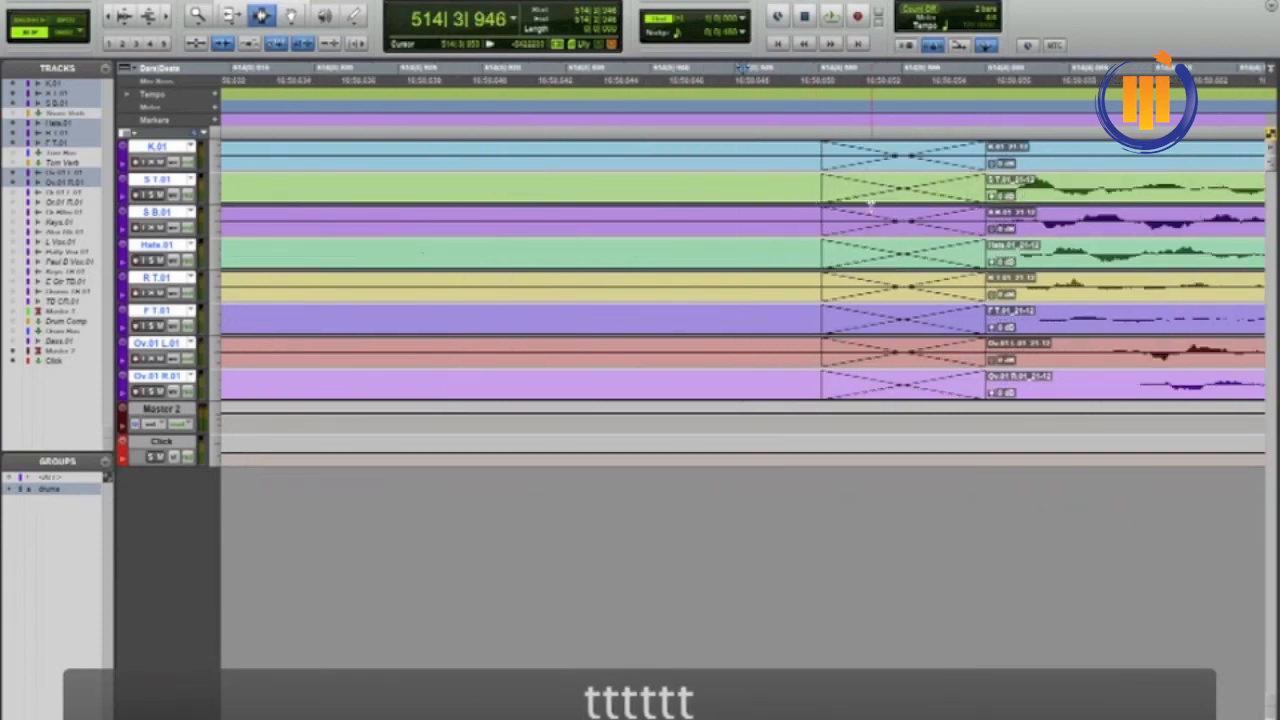
- Delete the tail of the last clips on all drum tracks from about 514|4|873 onward
key("r")
key("r")
key("r")
key("r")
key("r")
key("r")
key("r")
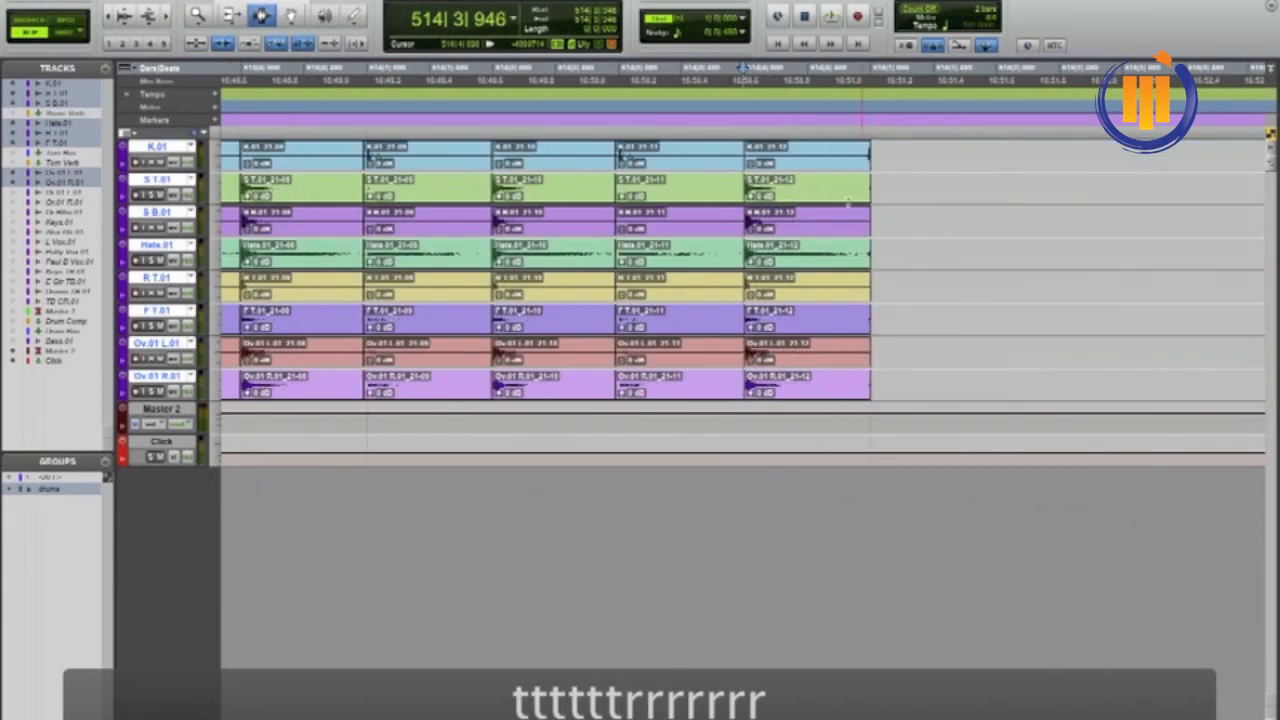
key("r")
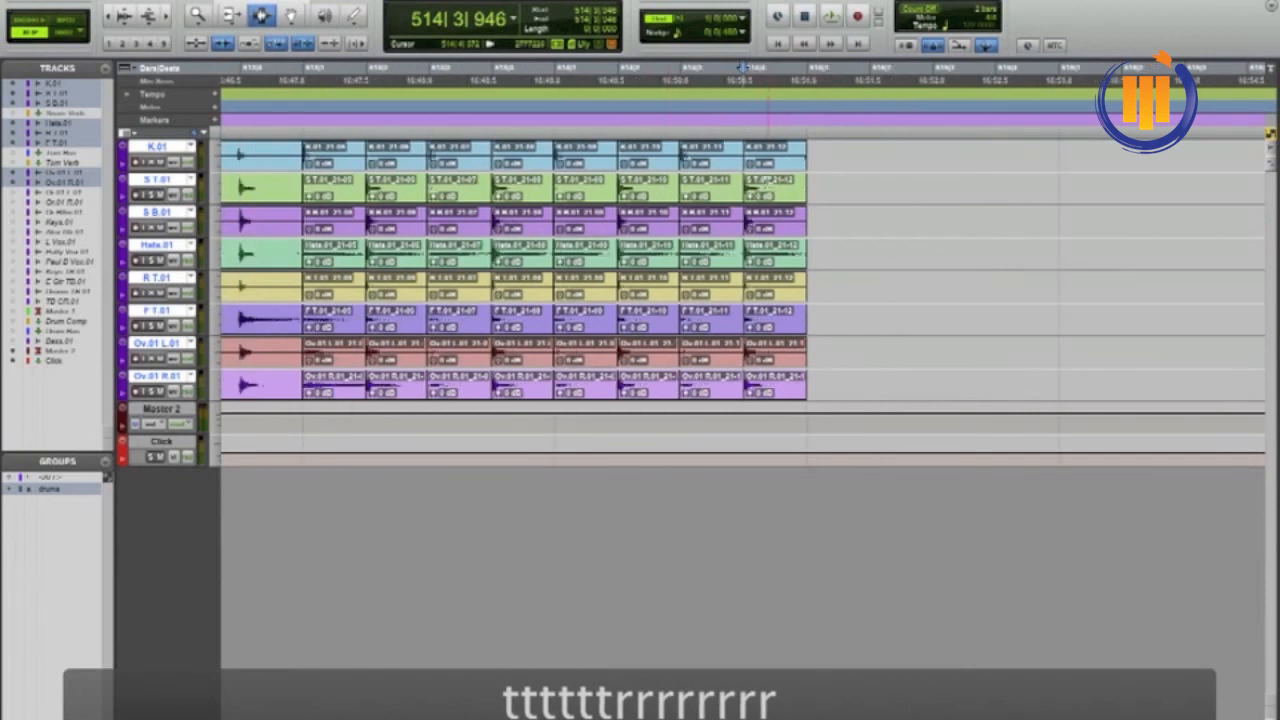
key("r")
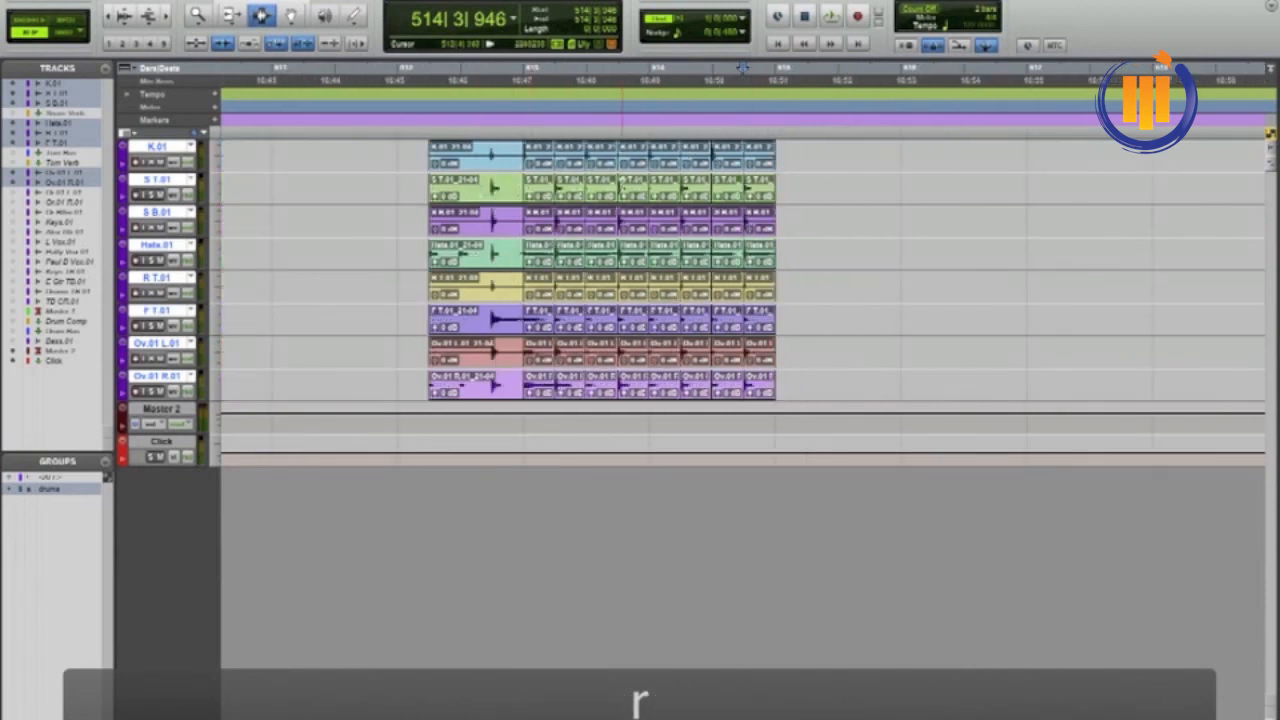
key("t")
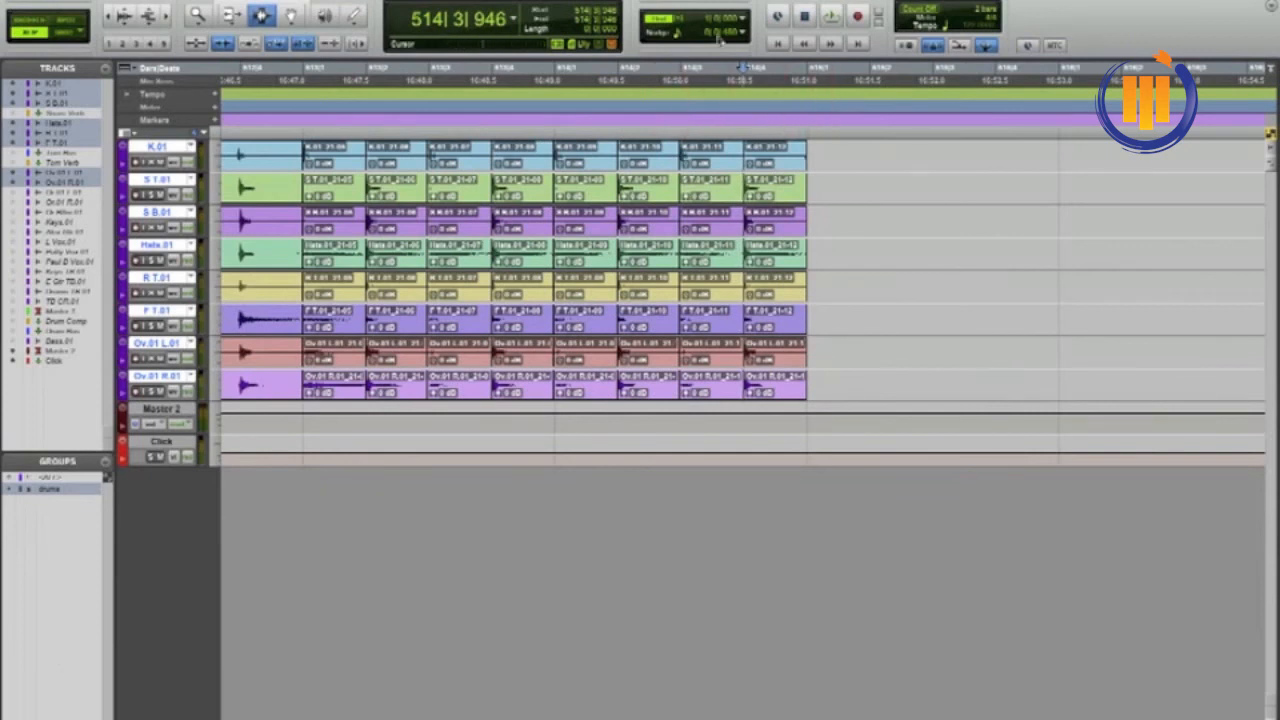
left_click(744, 18)
left_click(754, 47)
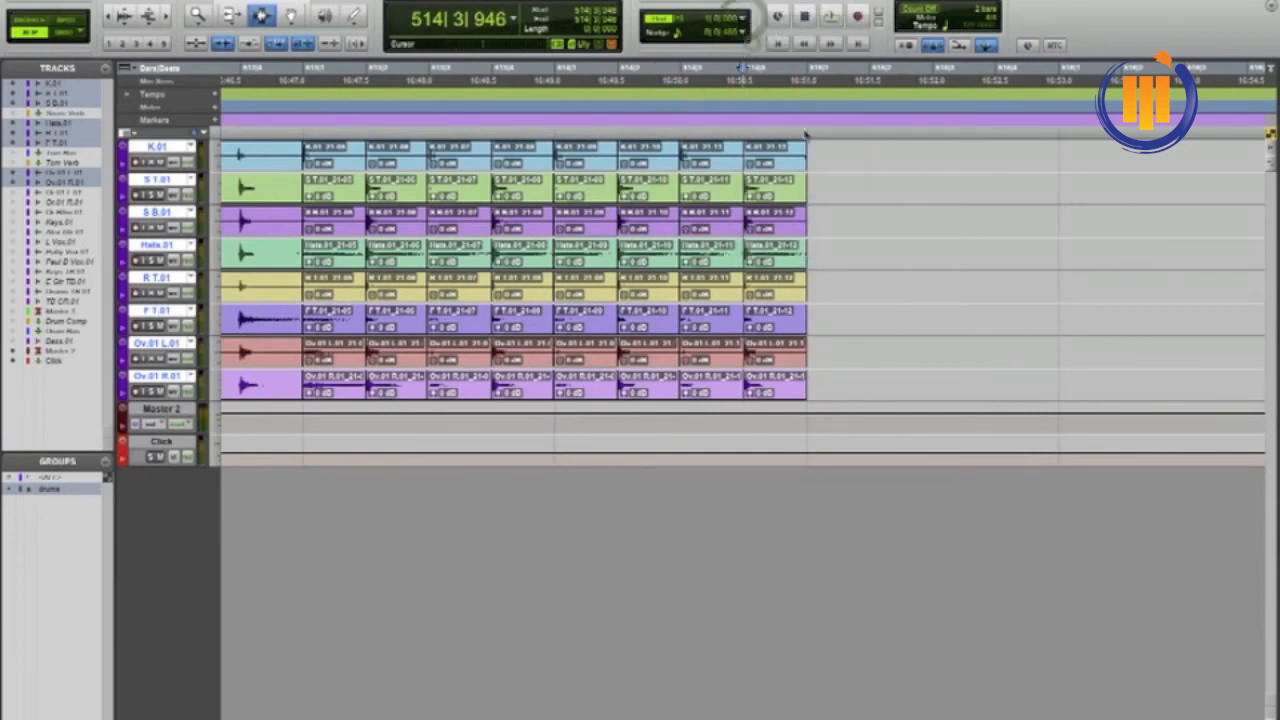
left_click_drag(829, 156, 802, 179)
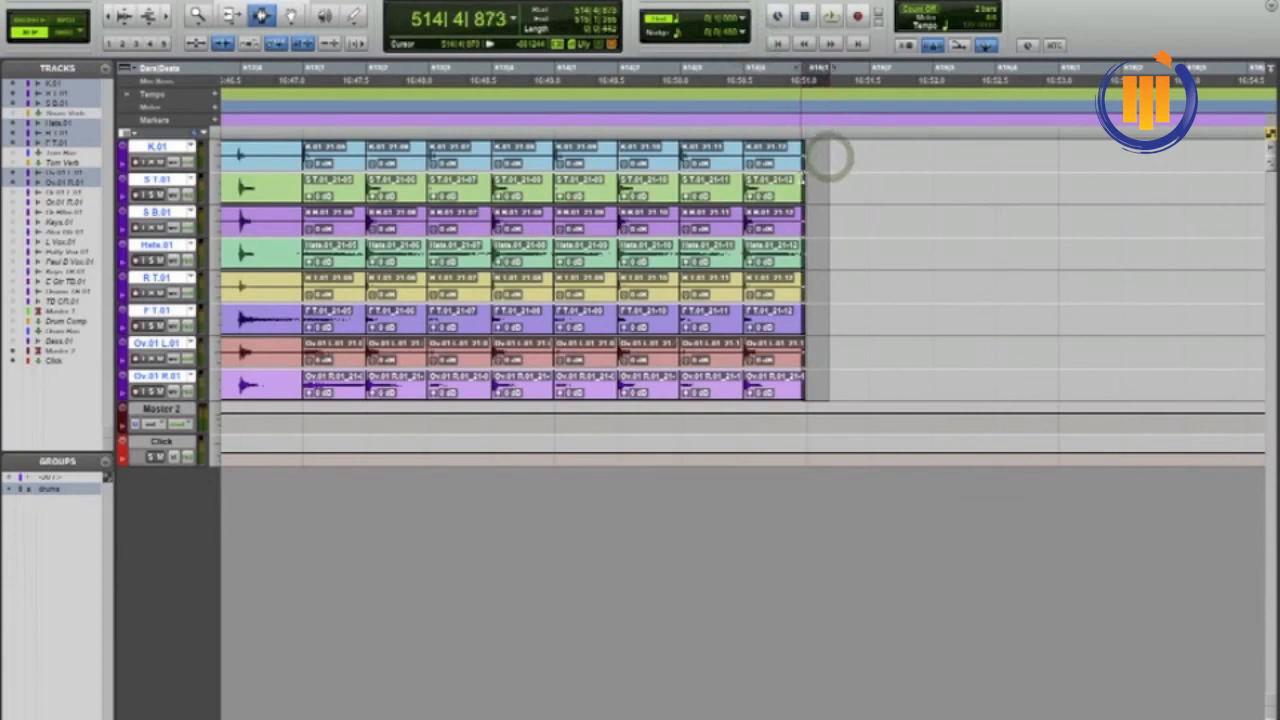
key("Delete")
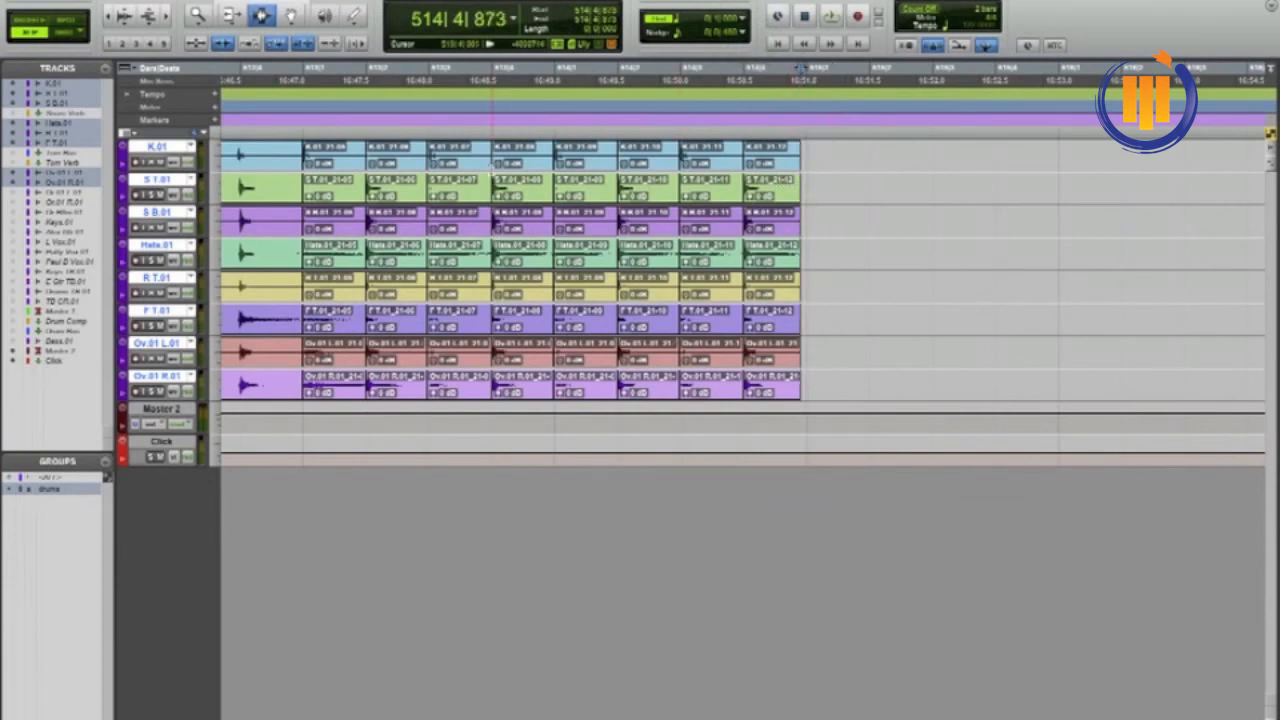
- Examine where the edited drum section sits within the whole session timeline
scroll(450, 180, "left", 5)
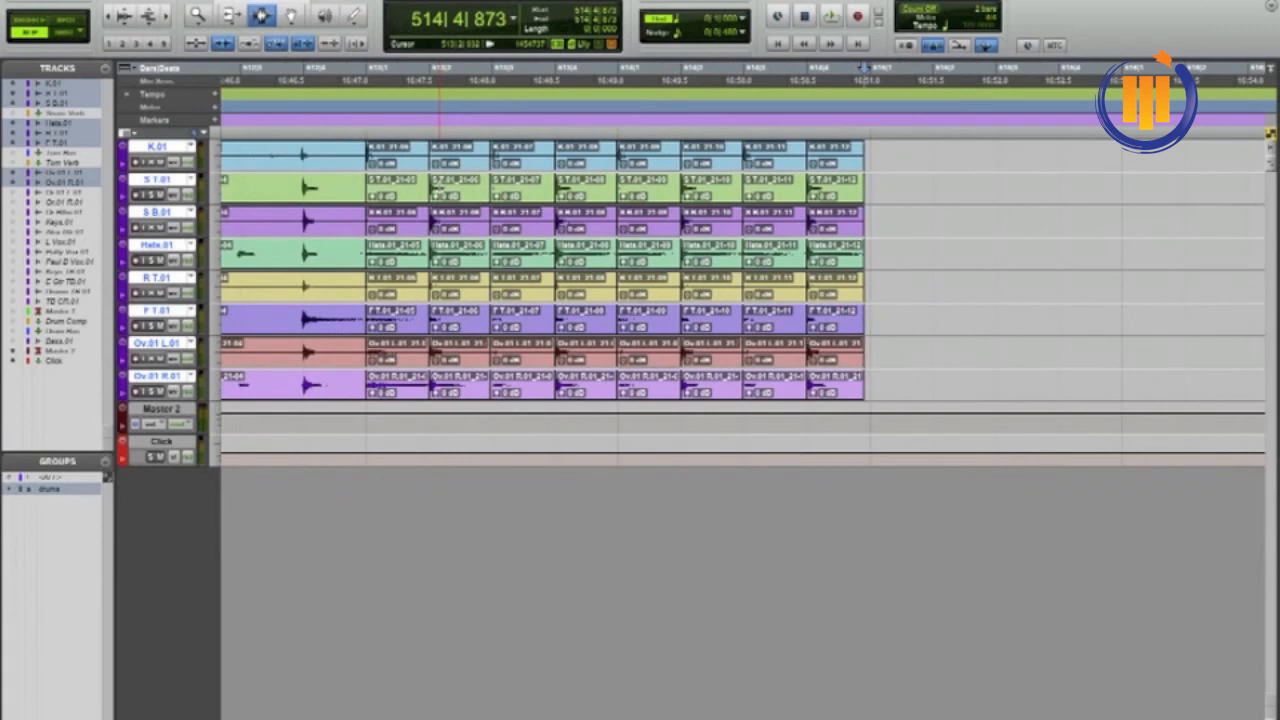
key("r")
key("r")
key("r")
key("r")
key("r")
key("r")
key("r")
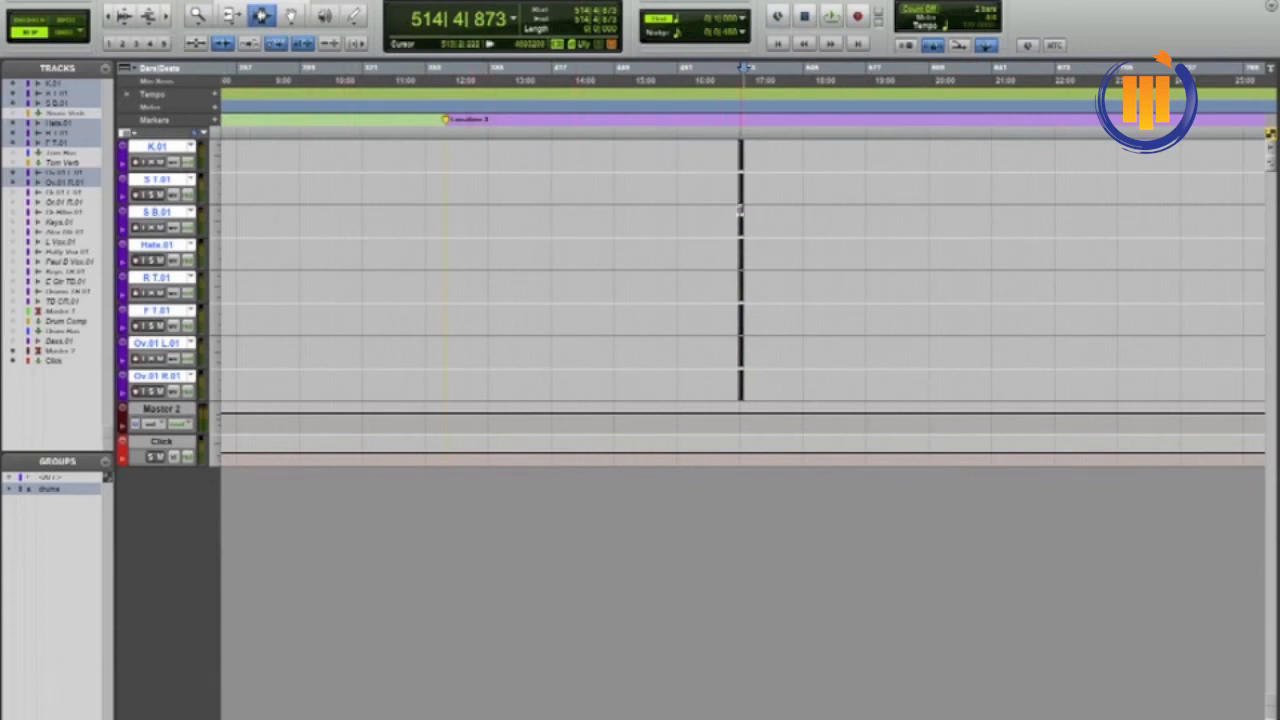
key("t")
key("t")
key("t")
key("t")
key("t")
key("t")
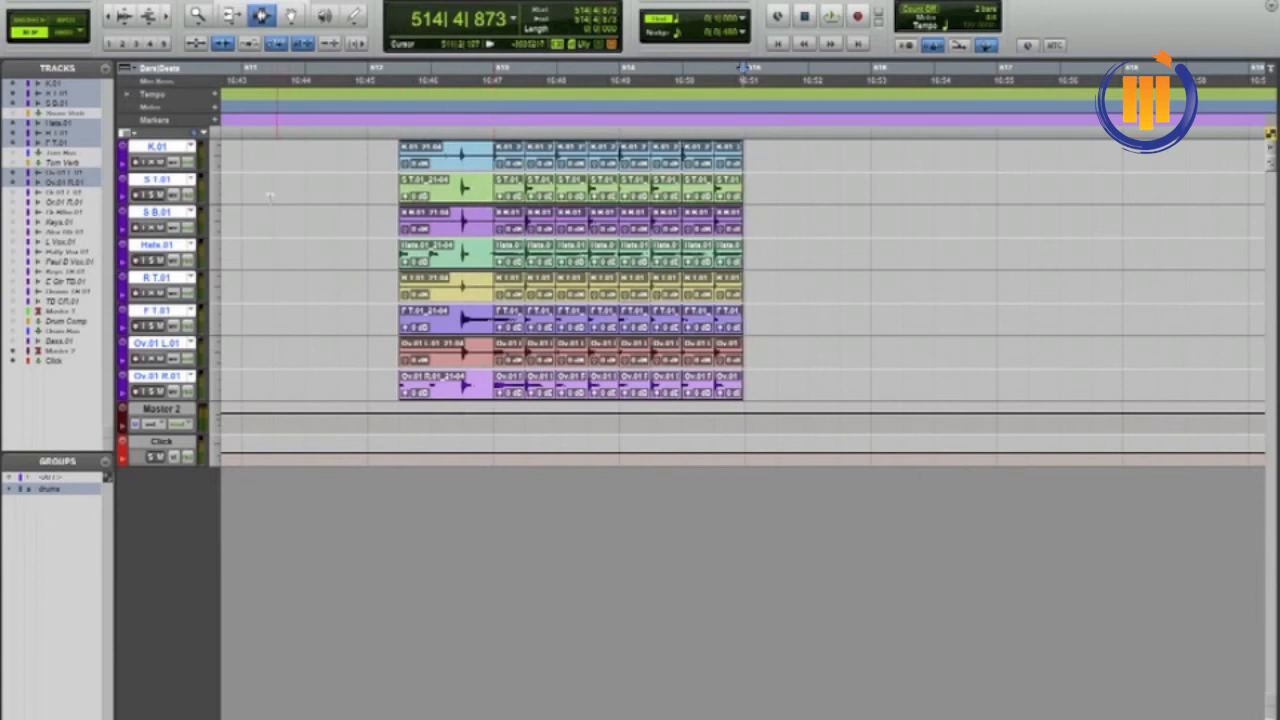
- Check the kick track's name and duplicate the current playlists of all grouped drum tracks
double_click(165, 147)
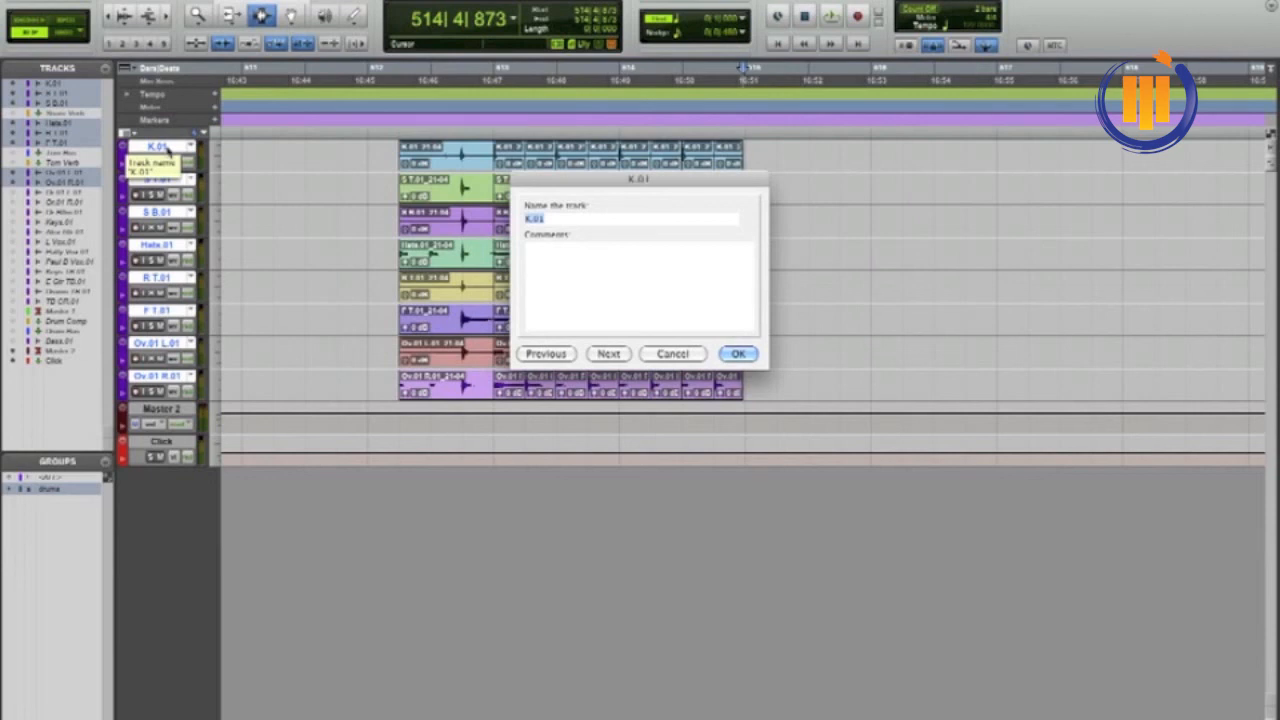
key("Return")
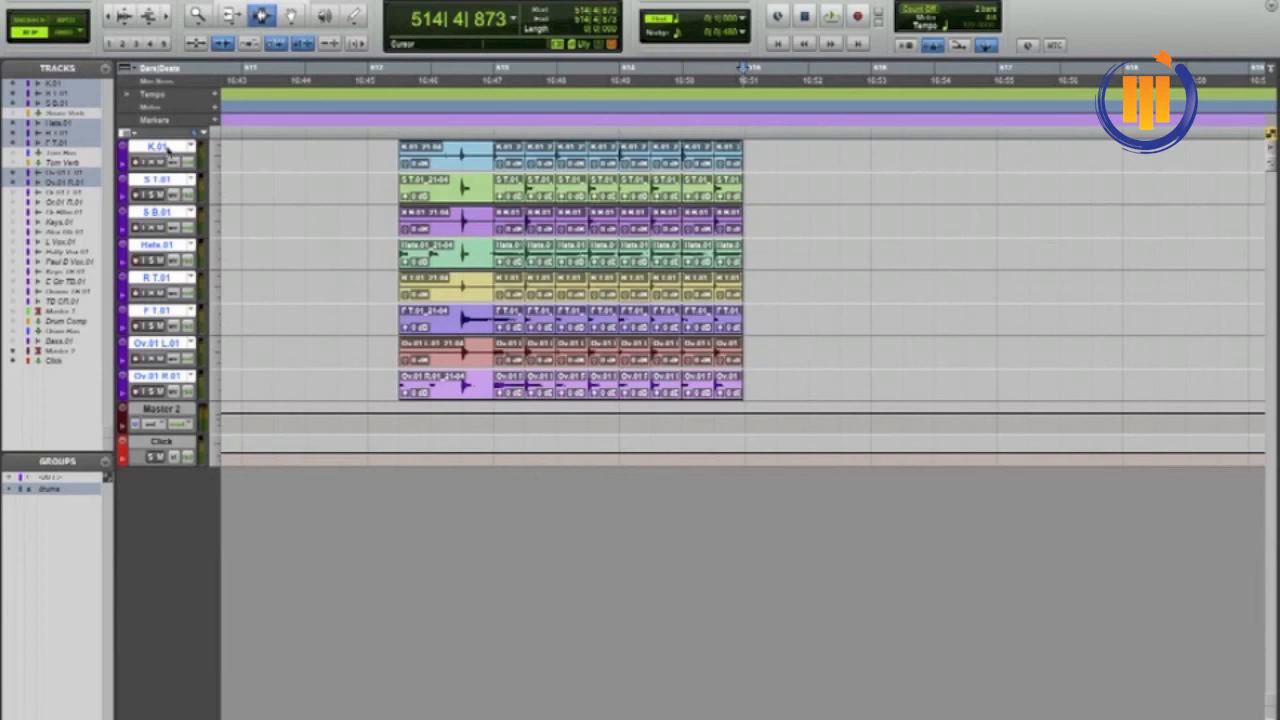
key("ctrl+super+backslash")
- Rename the kick, snare top and snare bottom tracks as K CONS, ST CONS and SB CONS
double_click(167, 148)
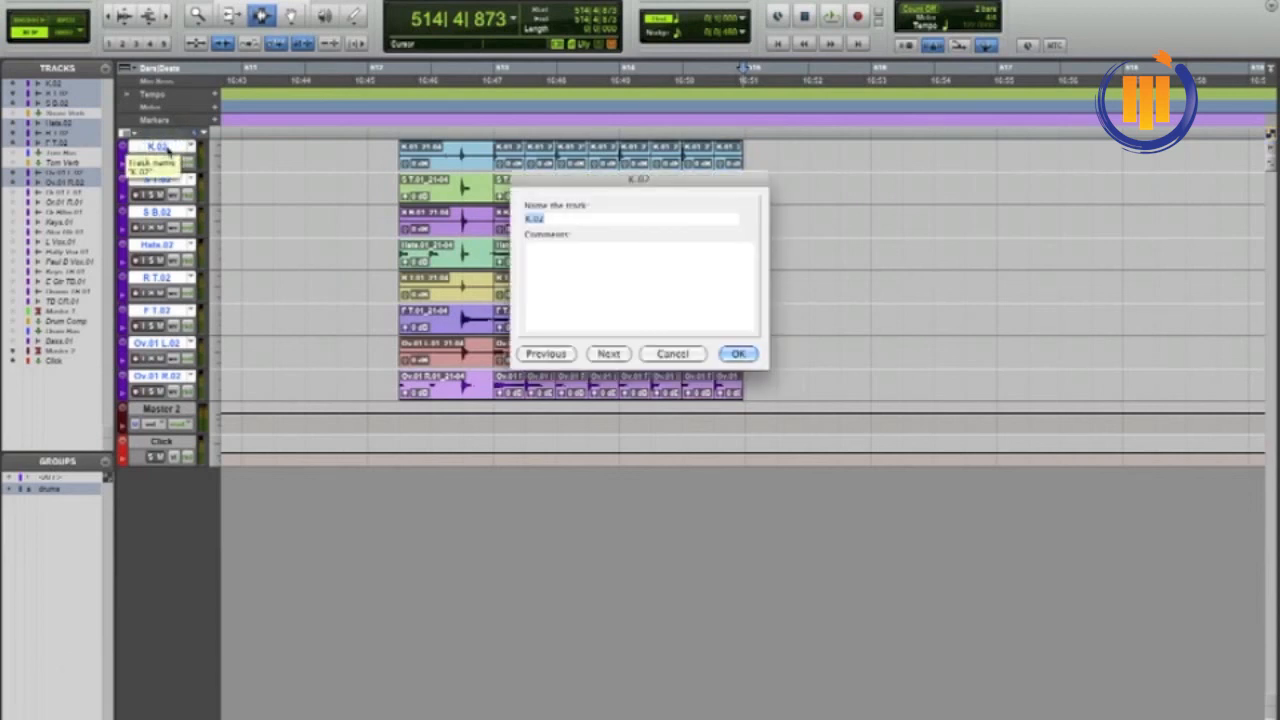
type("K")
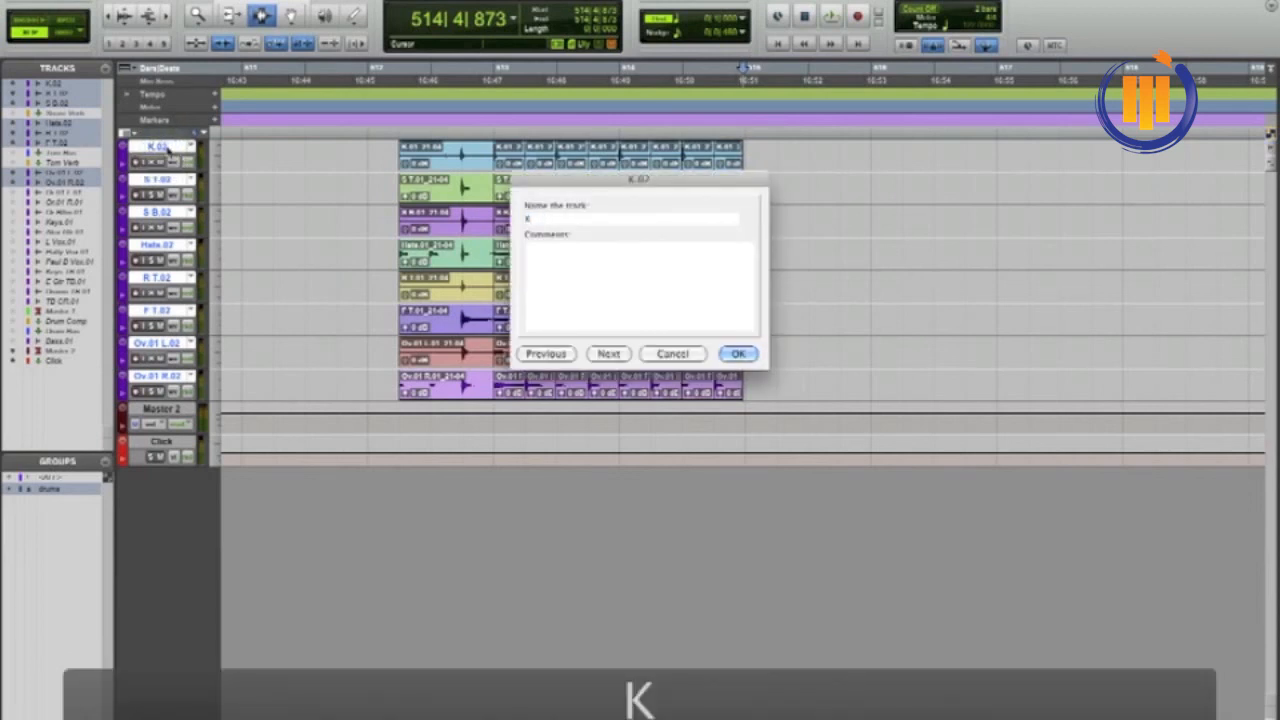
type(" cons")
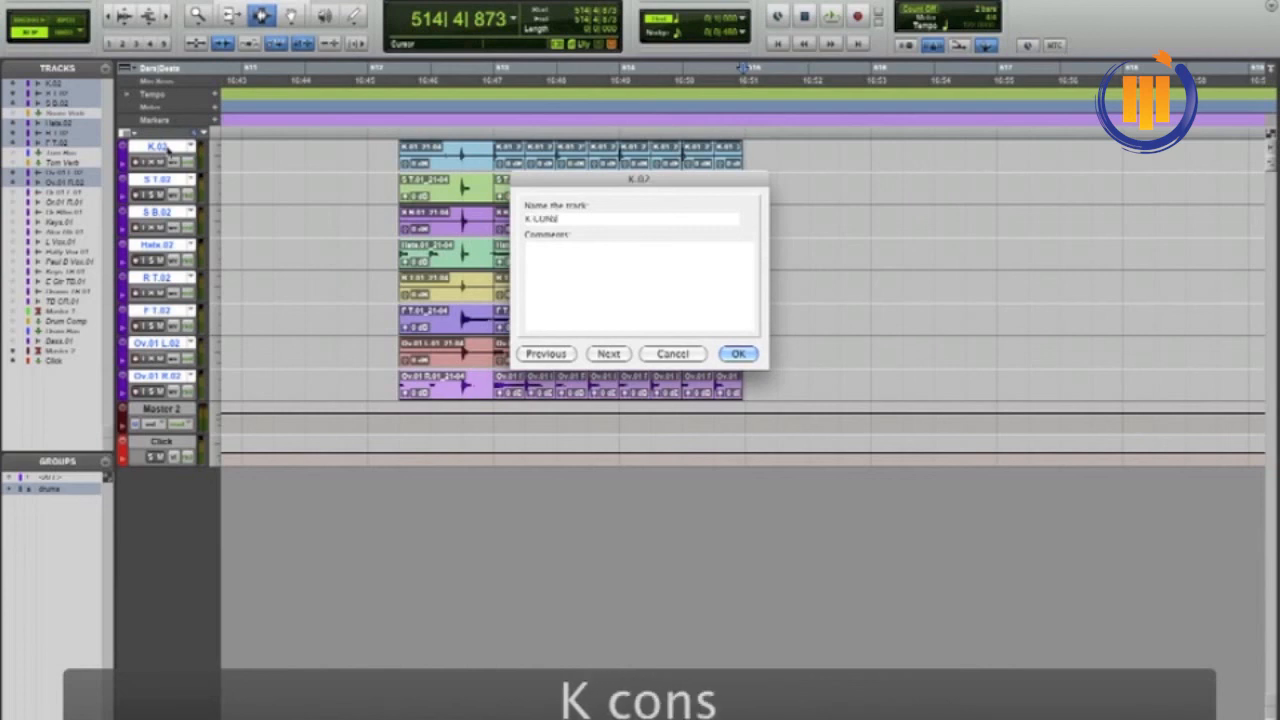
key("super+Right")
type("st cons")
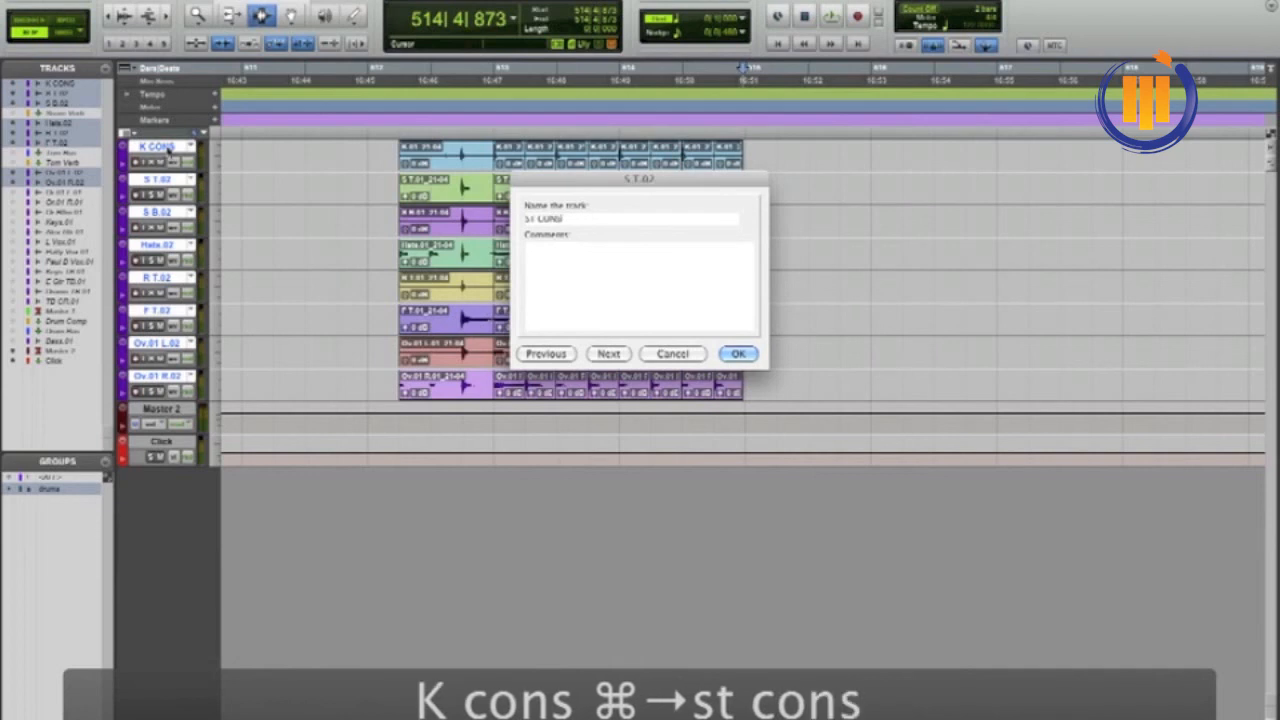
key("super+Right")
type("sb co")
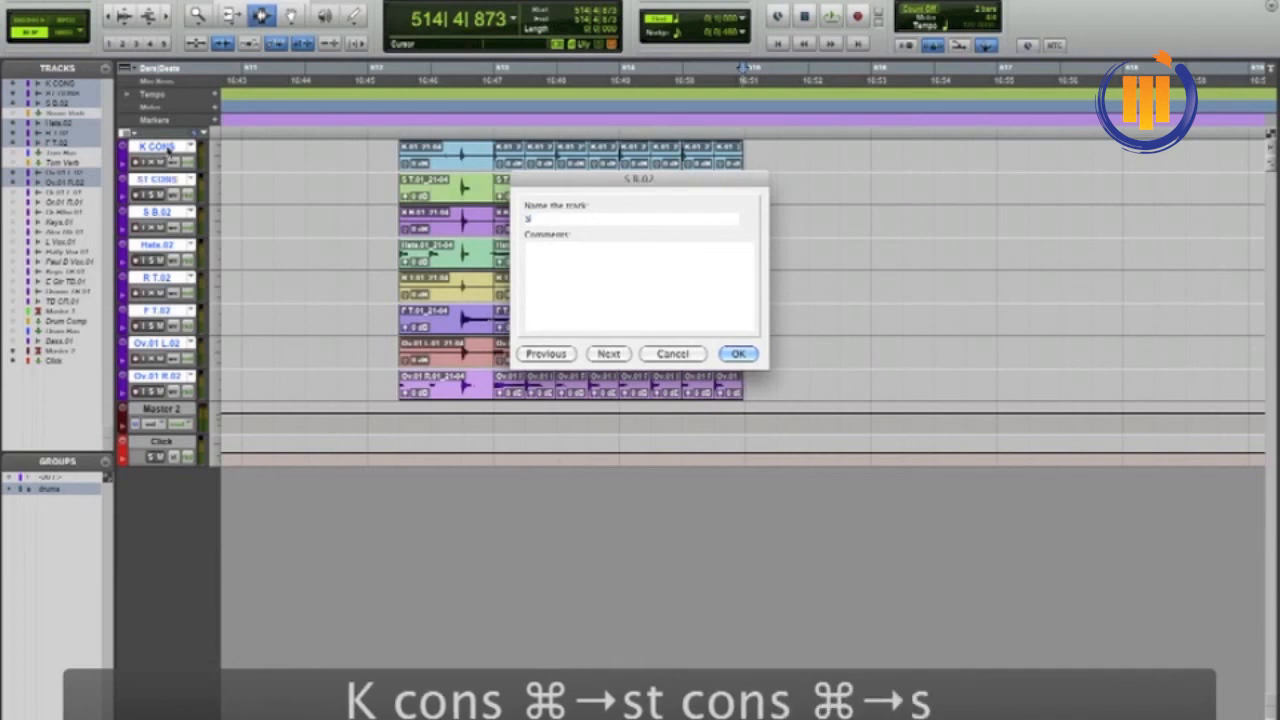
type("ns")
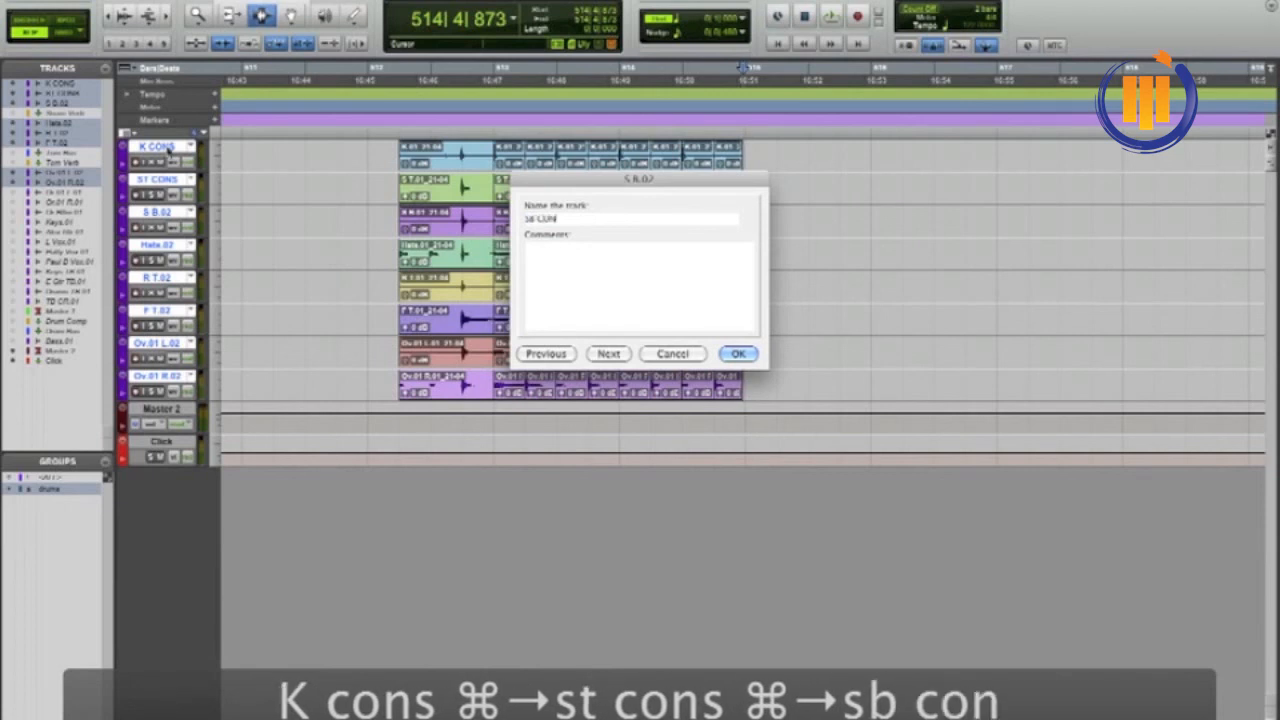
key("super+Right")
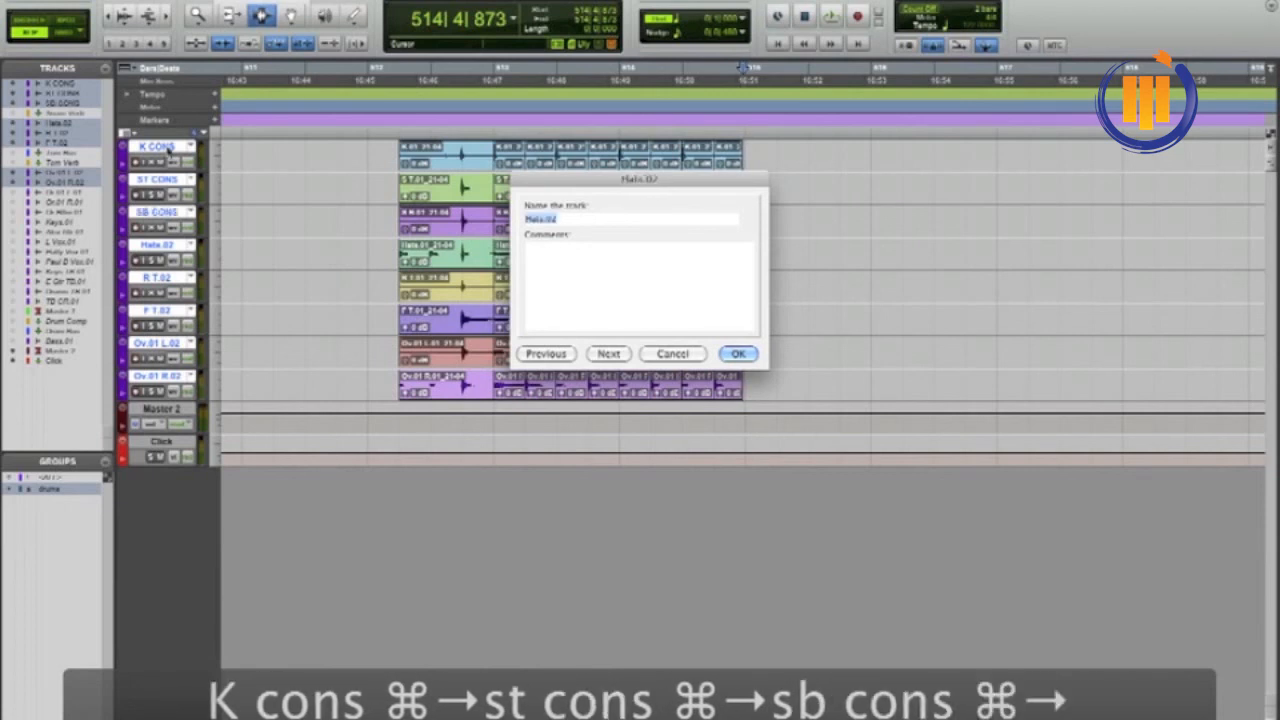
- Rename the hi-hat, rack tom and floor tom tracks as HH CONS, RT CONS and FT CONS
type("hh co")
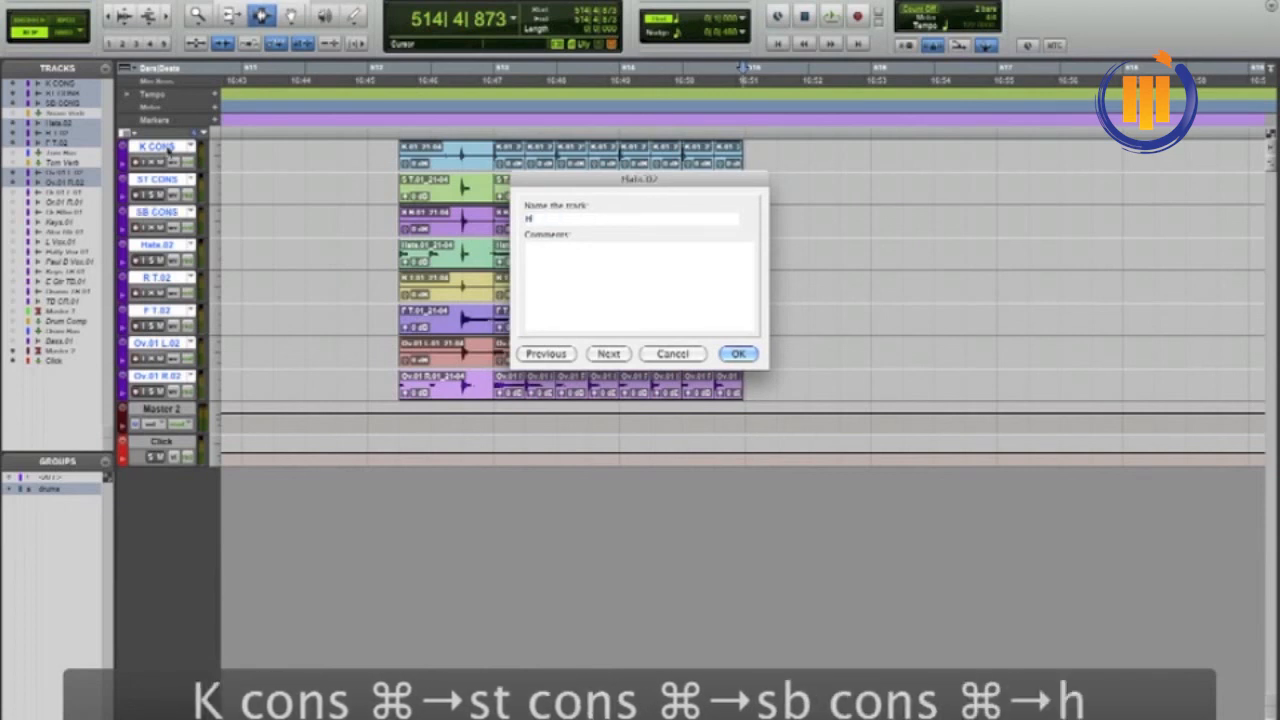
type("ns")
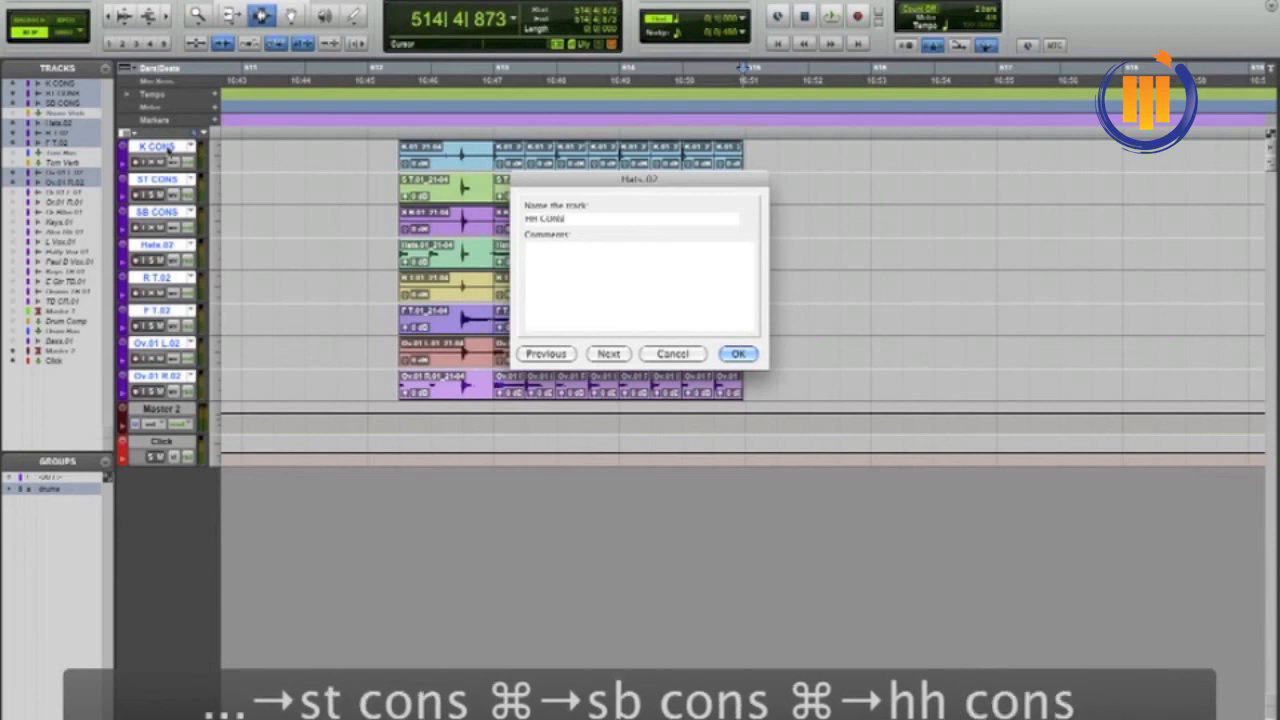
key("super+Right")
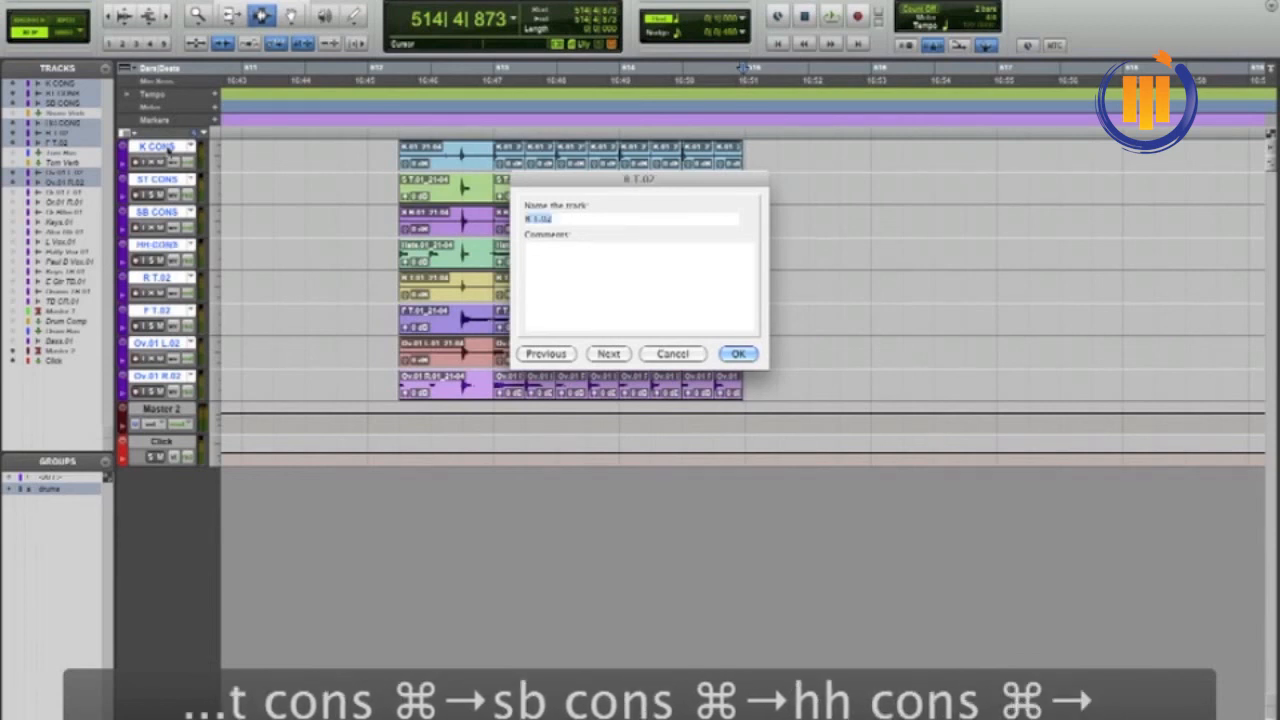
type("rt co")
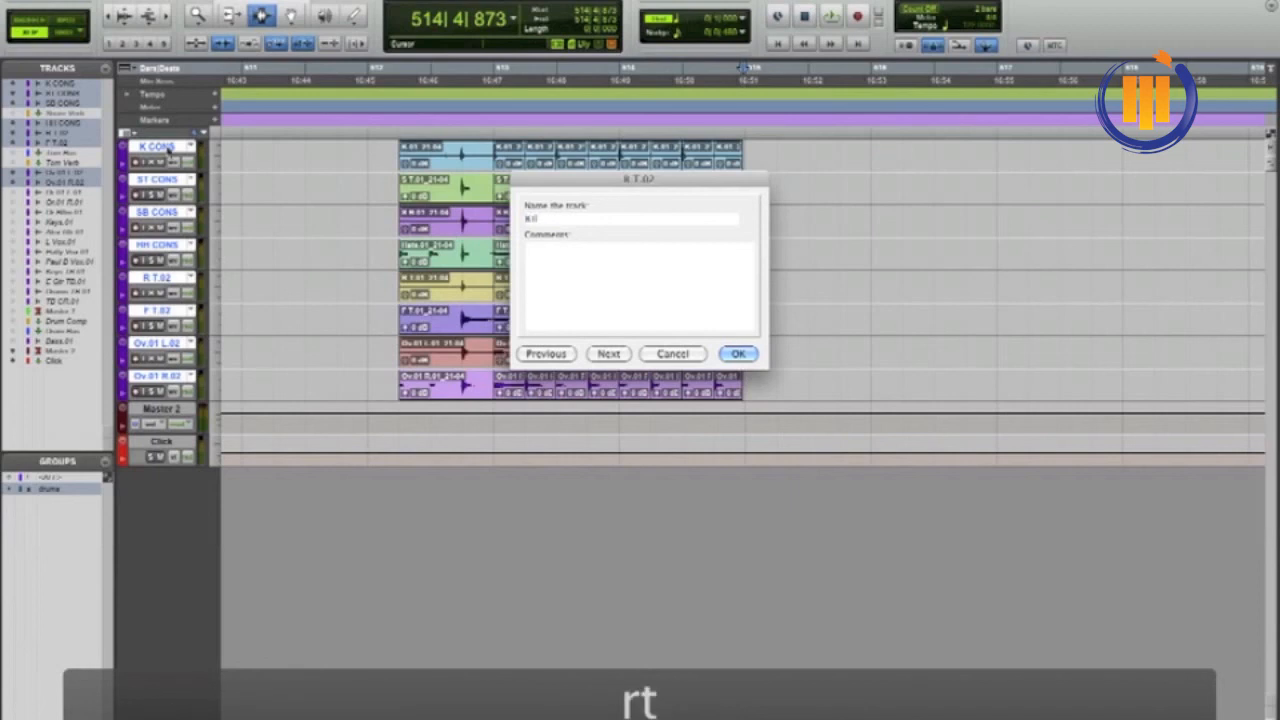
type("ns")
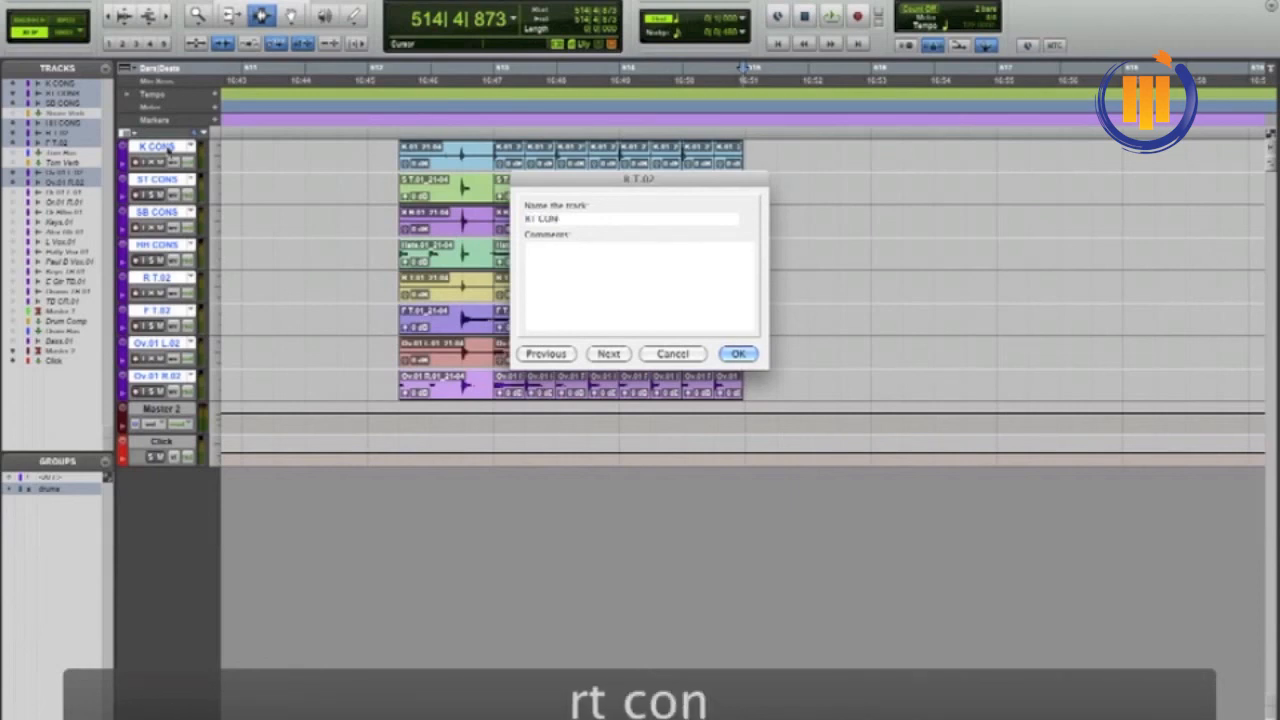
key("super+Right")
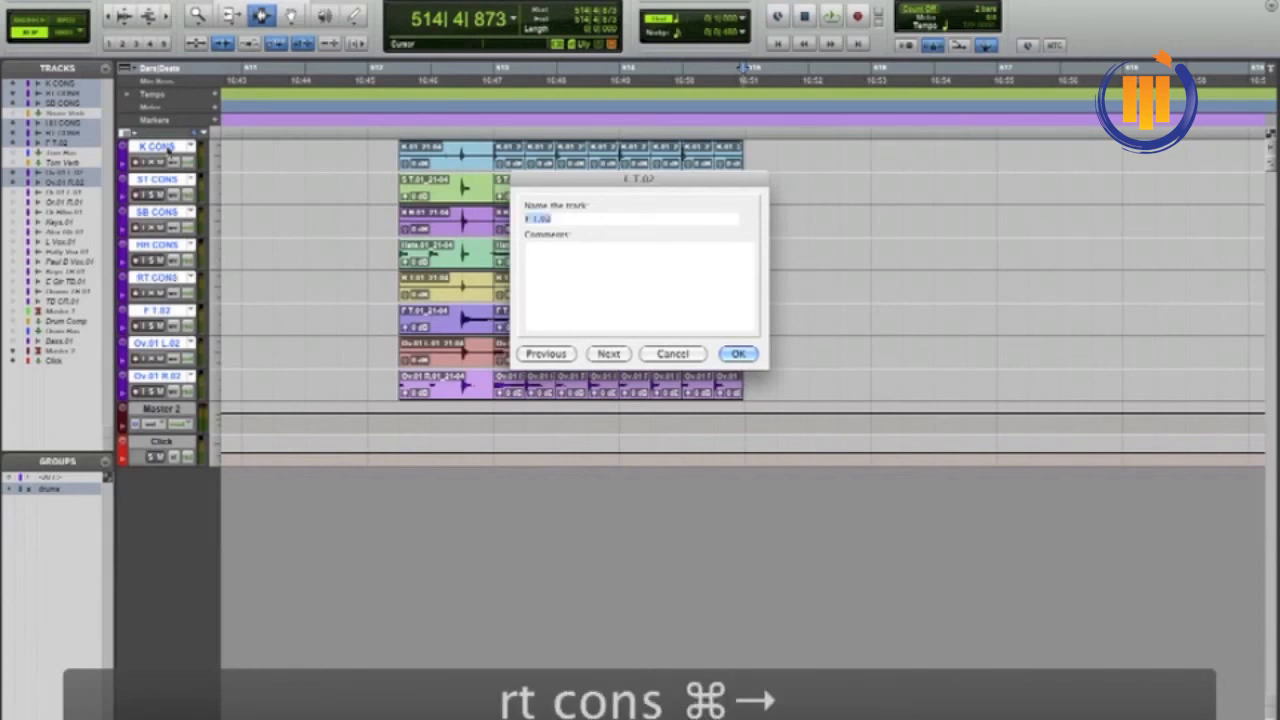
type("ft")
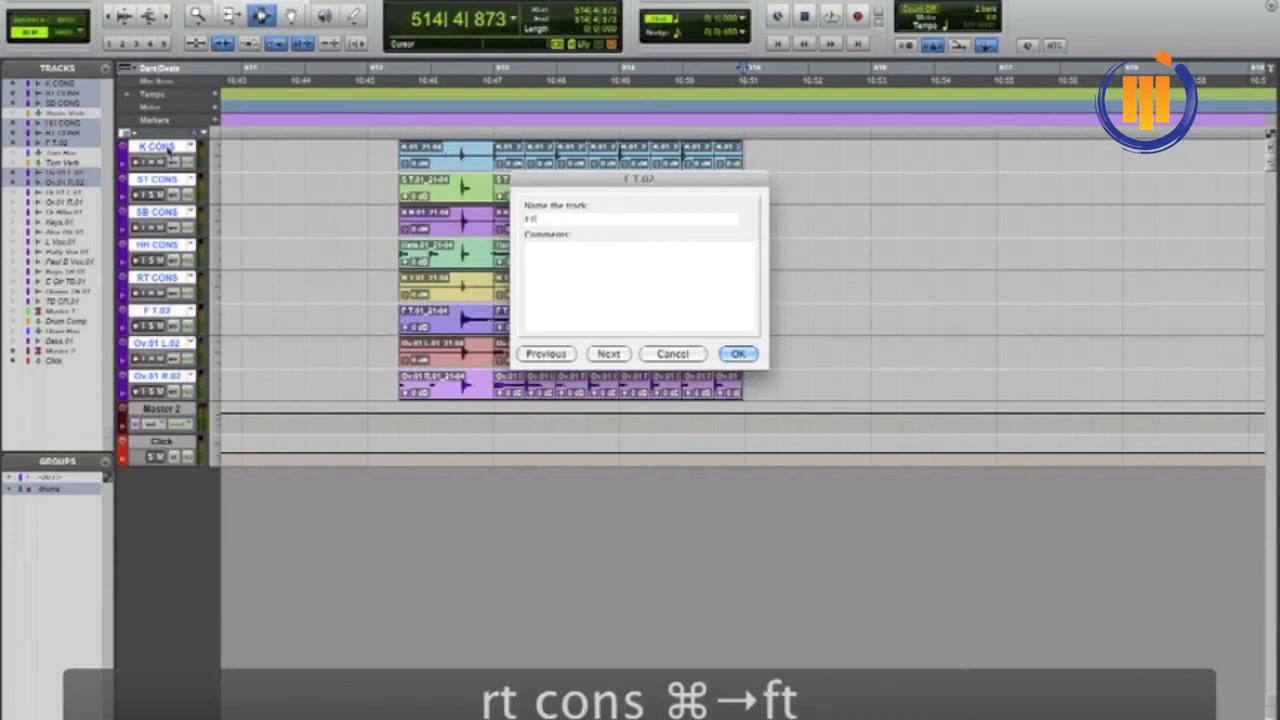
type(" cons")
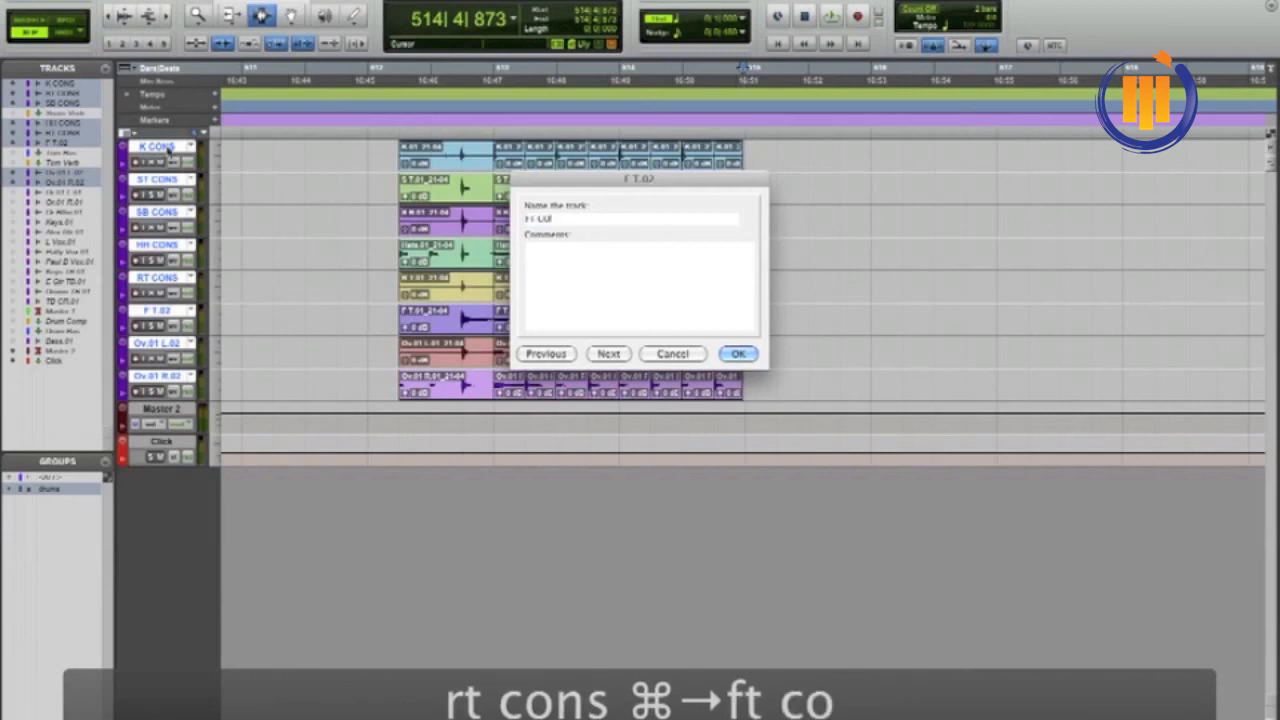
key("super+Right")
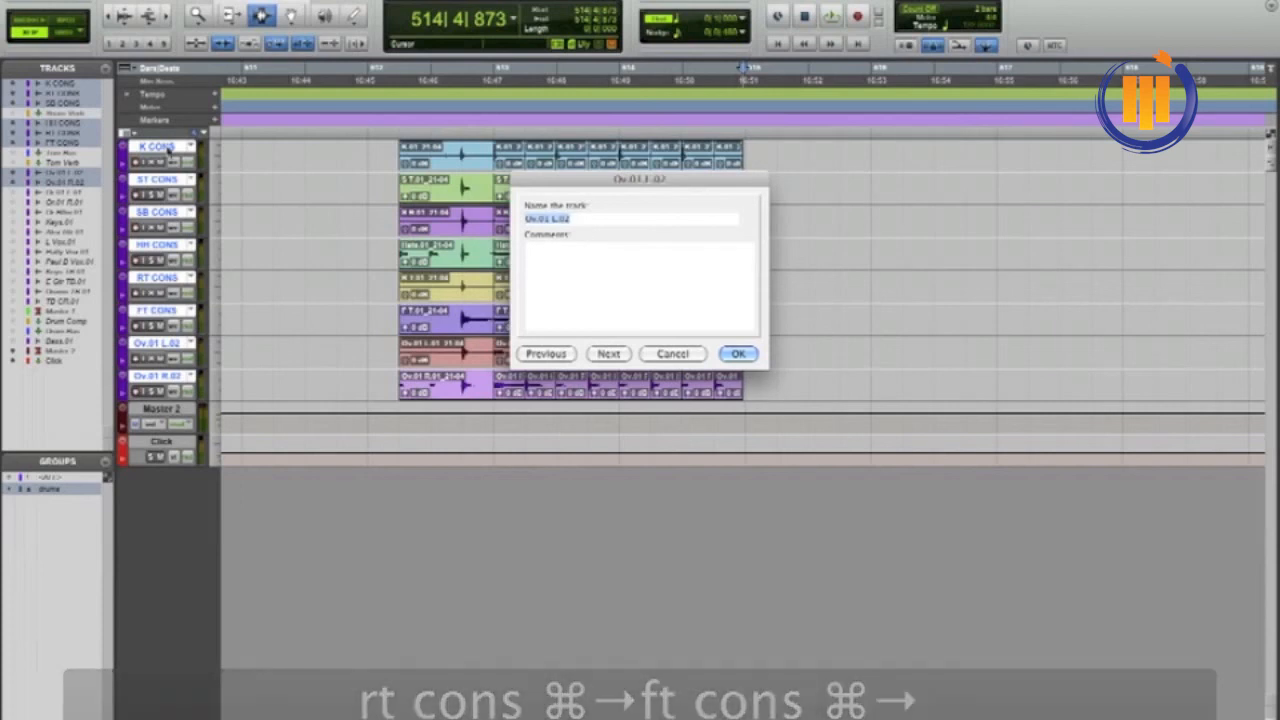
- Rename the two overhead tracks as OV L CONS and OV R CONS
type("ov l")
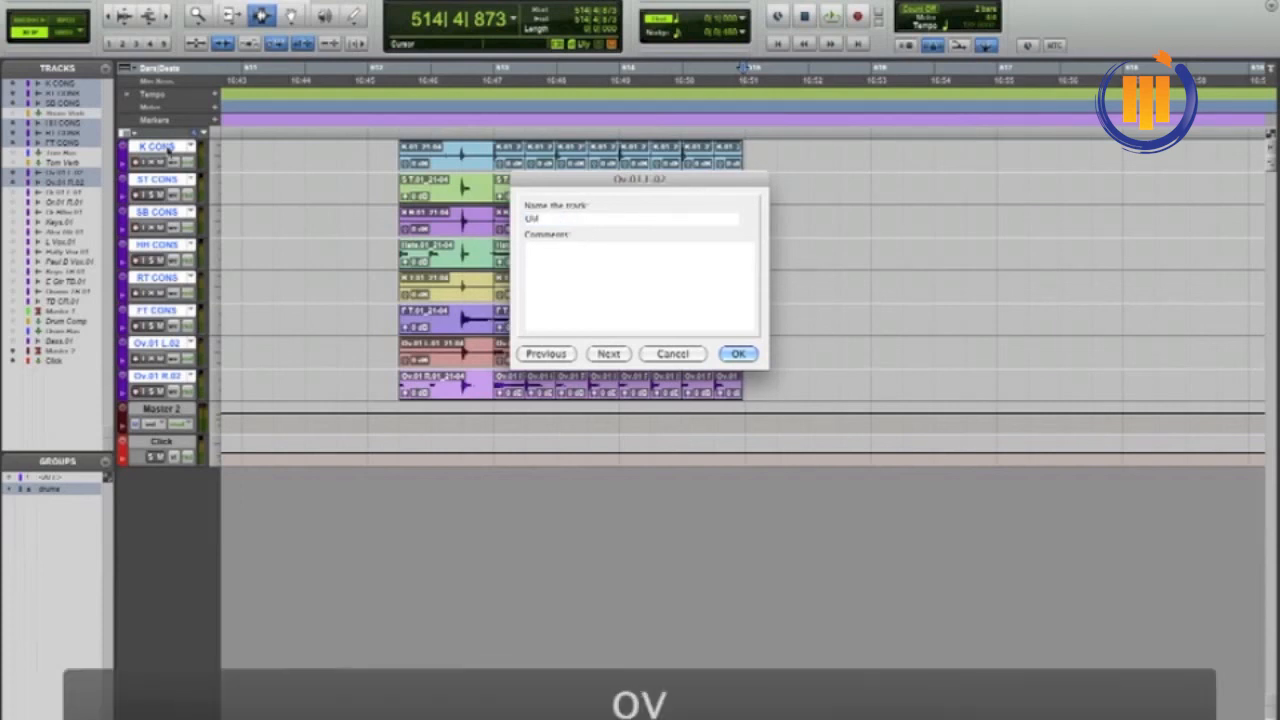
type(" con")
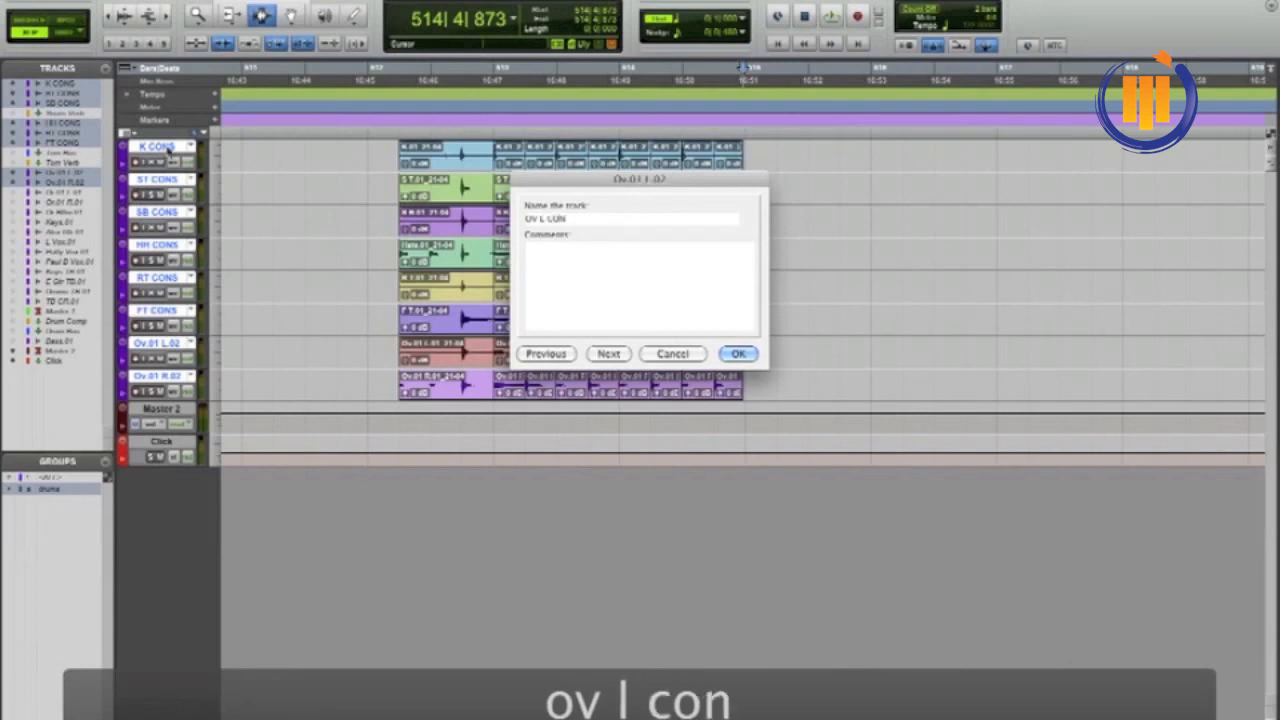
type("s")
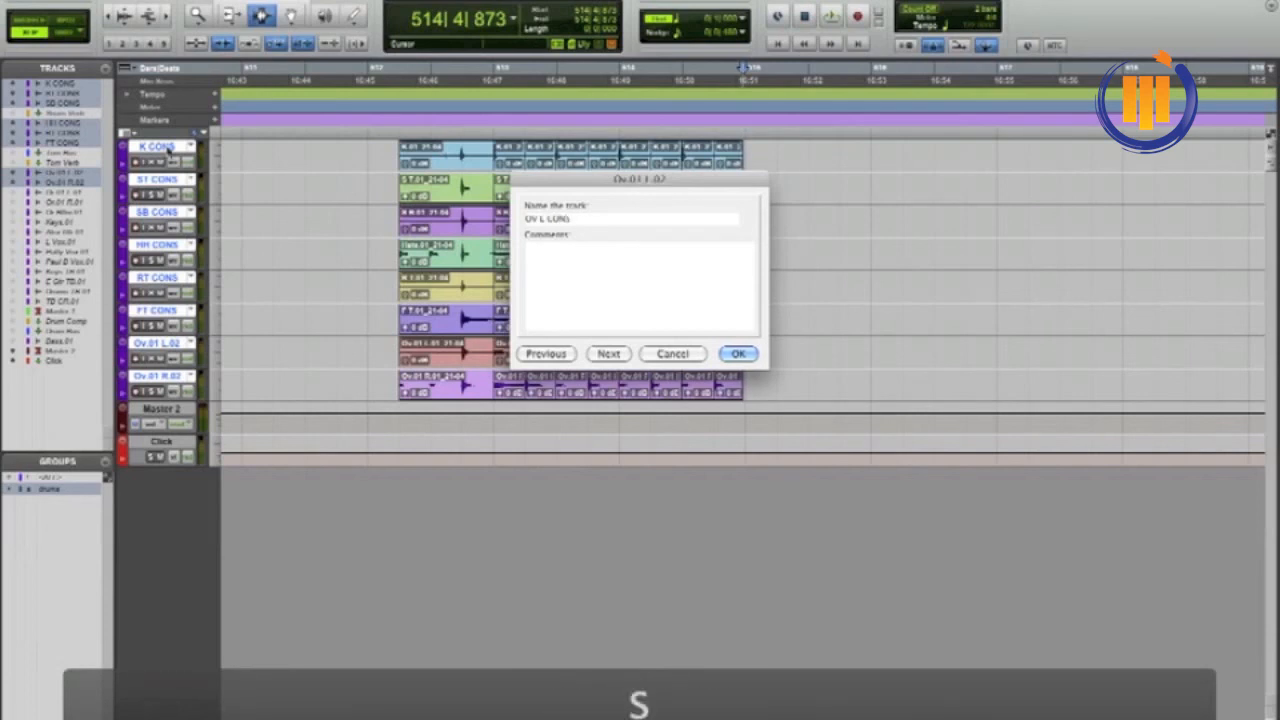
key("super+Right")
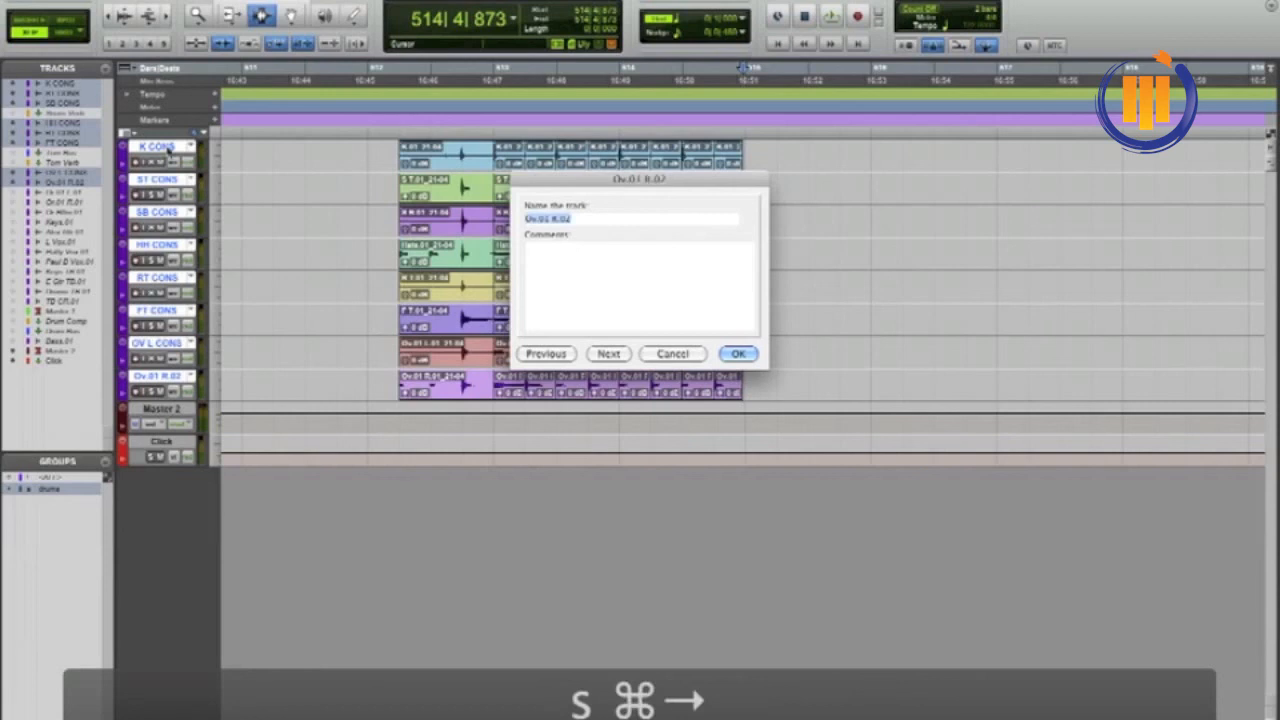
type("ov r con")
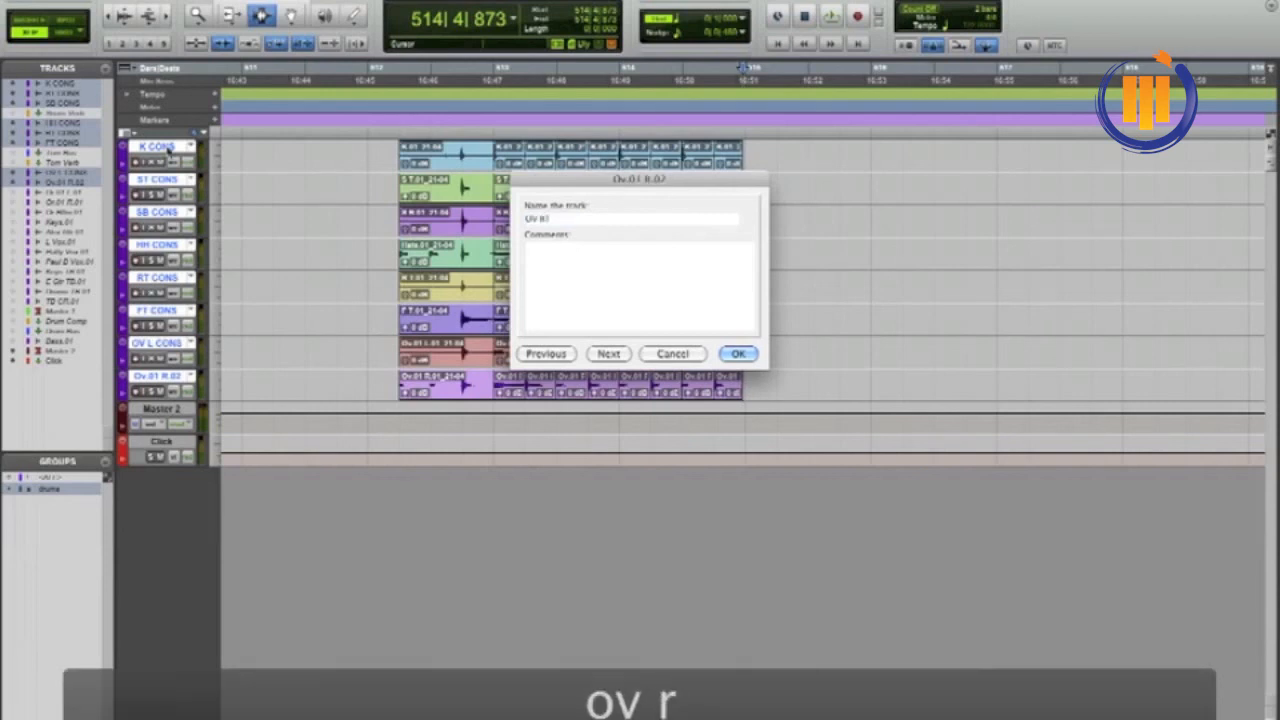
type("s")
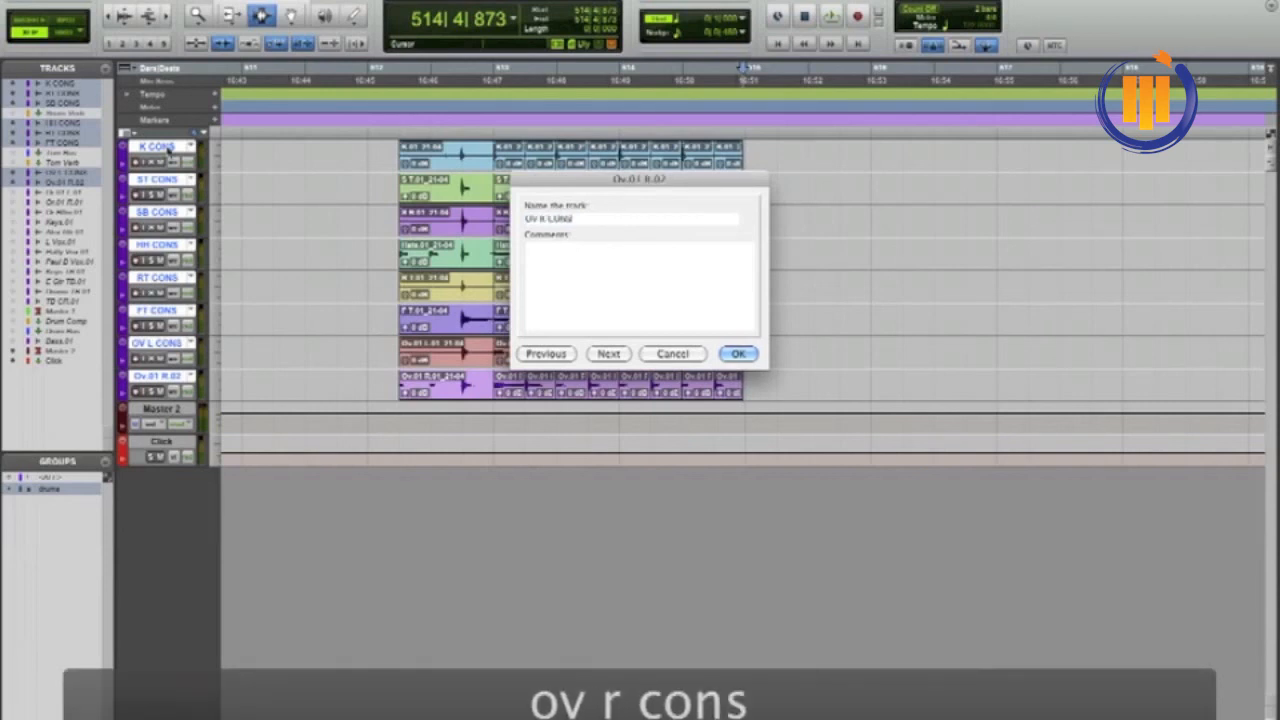
key("Return")
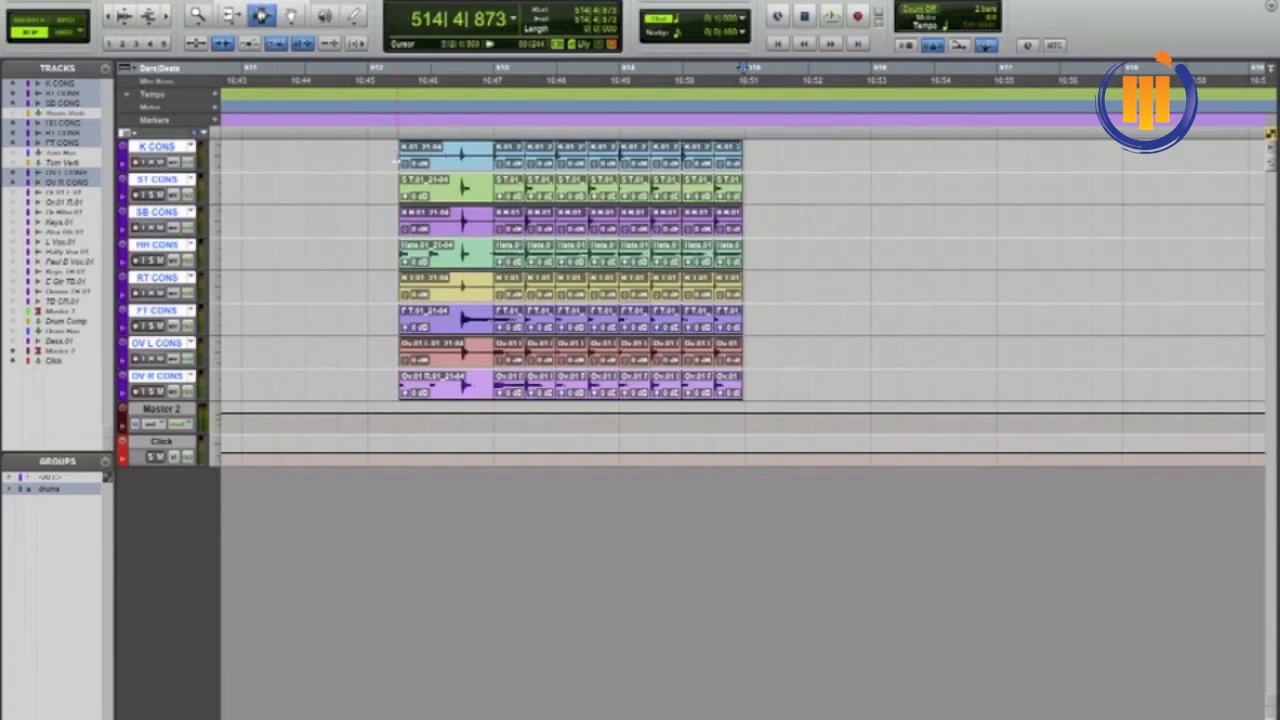
- In Grid mode, consolidate the clips on all grouped drum tracks from 512|2|000 to the start of bar 515
left_click_drag(399, 153, 748, 301)
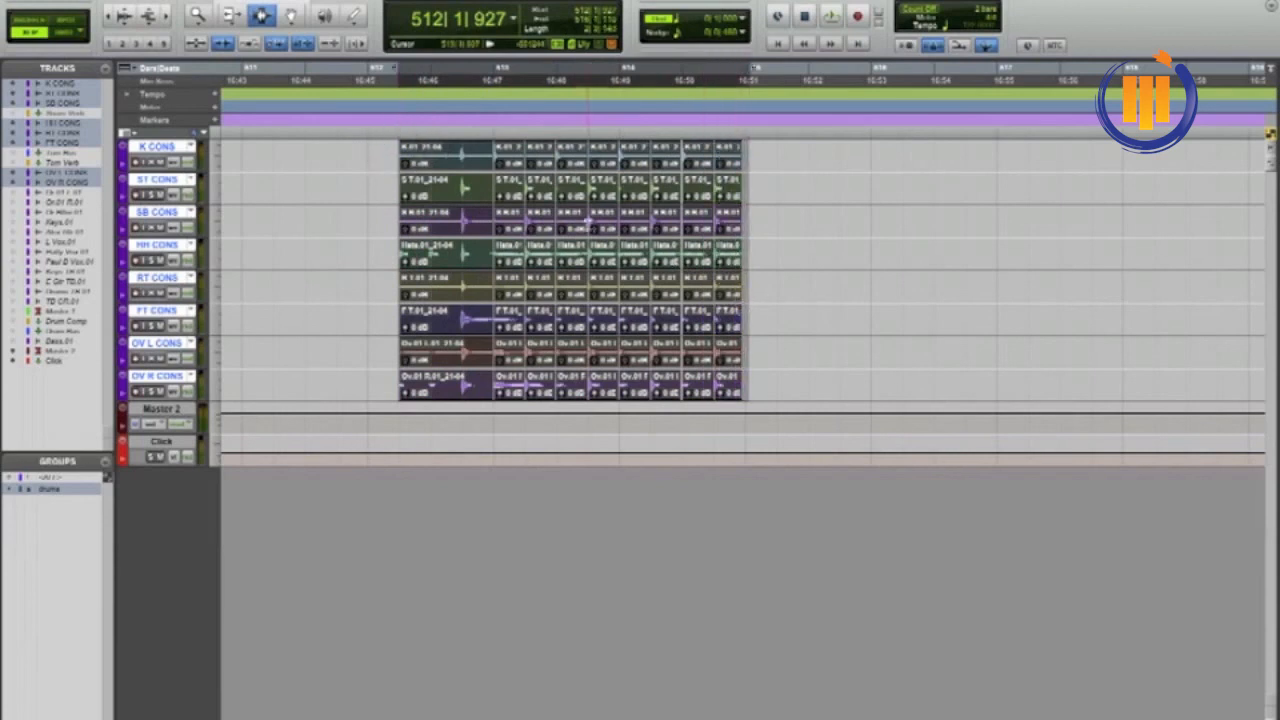
left_click(413, 187)
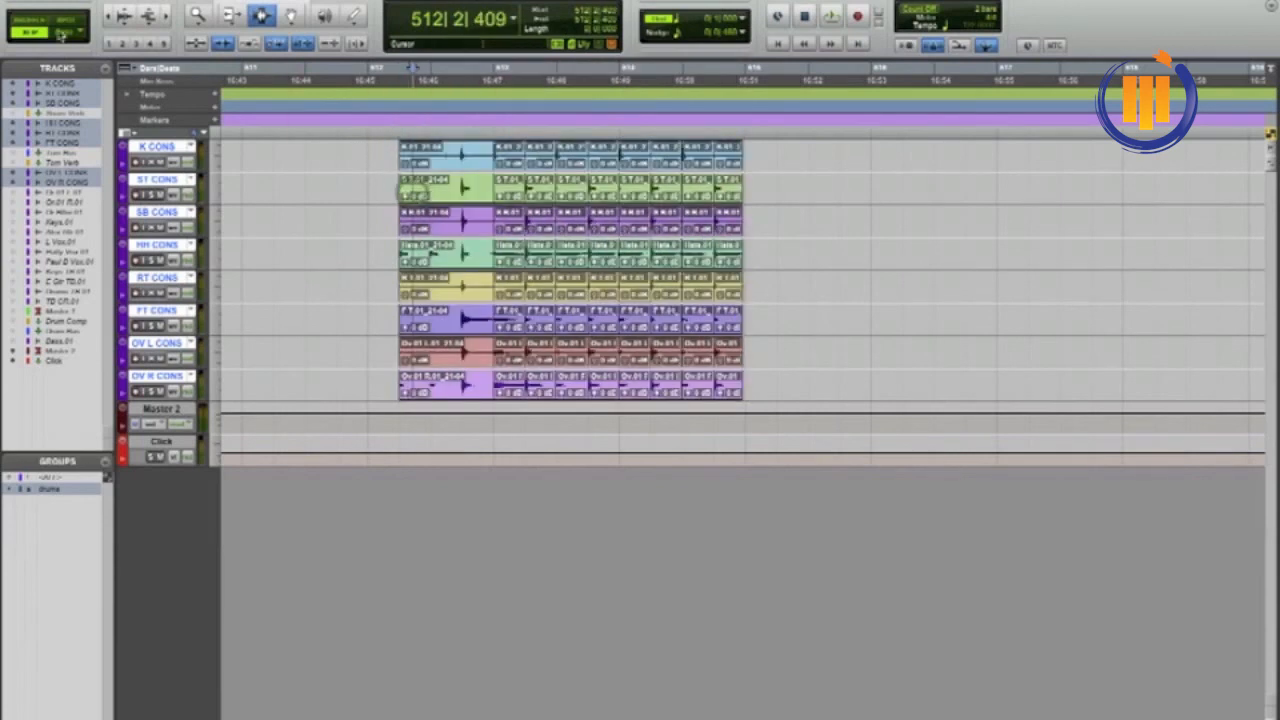
left_click(393, 157)
left_click_drag(393, 157, 748, 305)
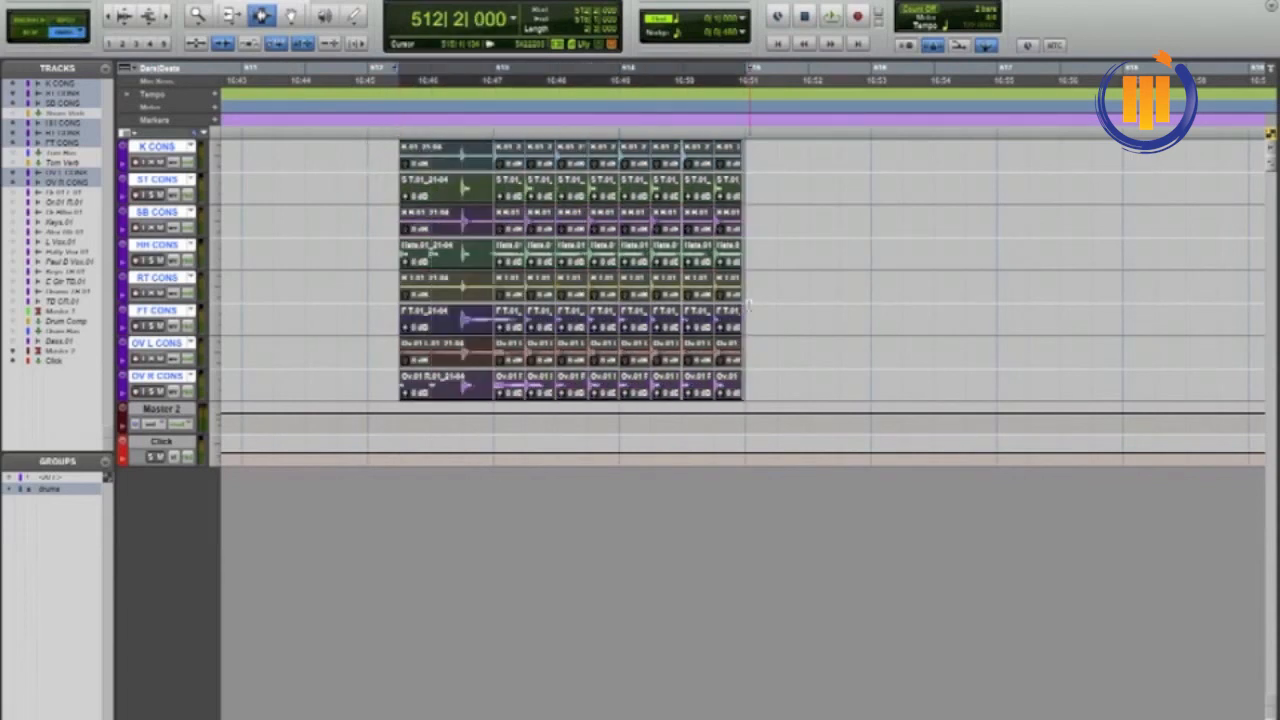
key("alt+shift+3")
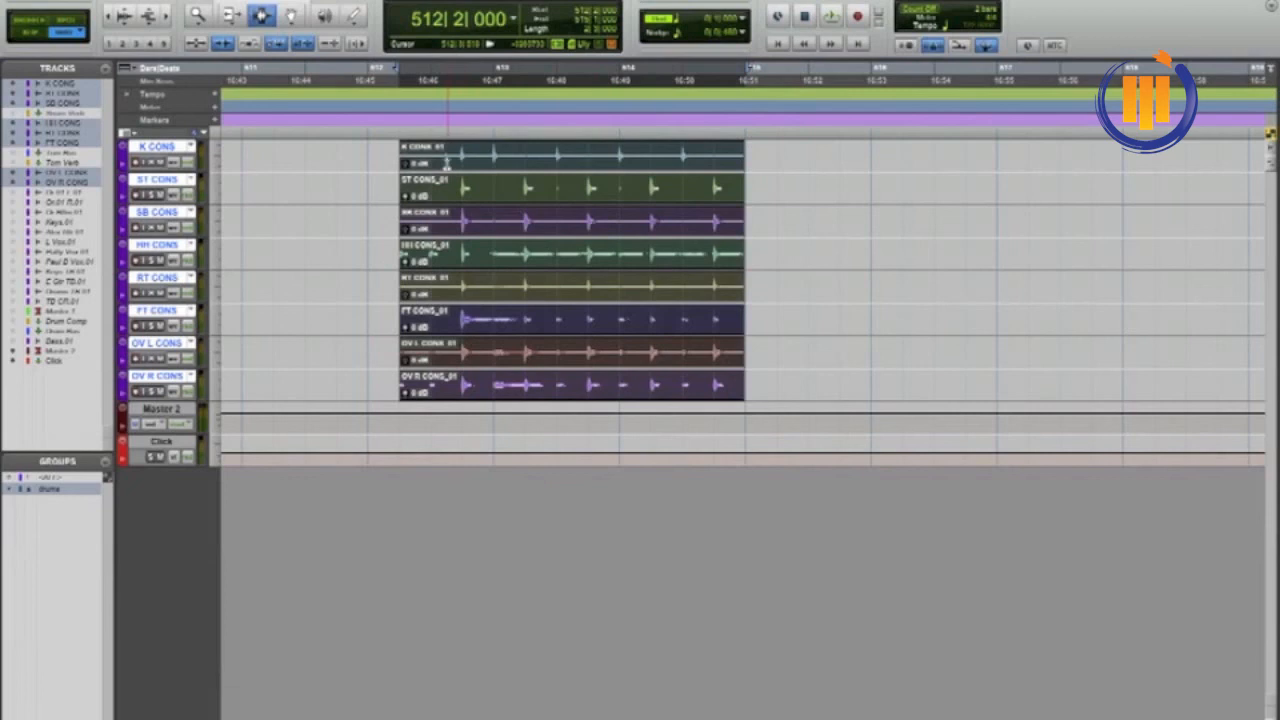
- Play back the consolidated drum clips from 512|4|000 to check them
left_click(458, 160)
key("space")
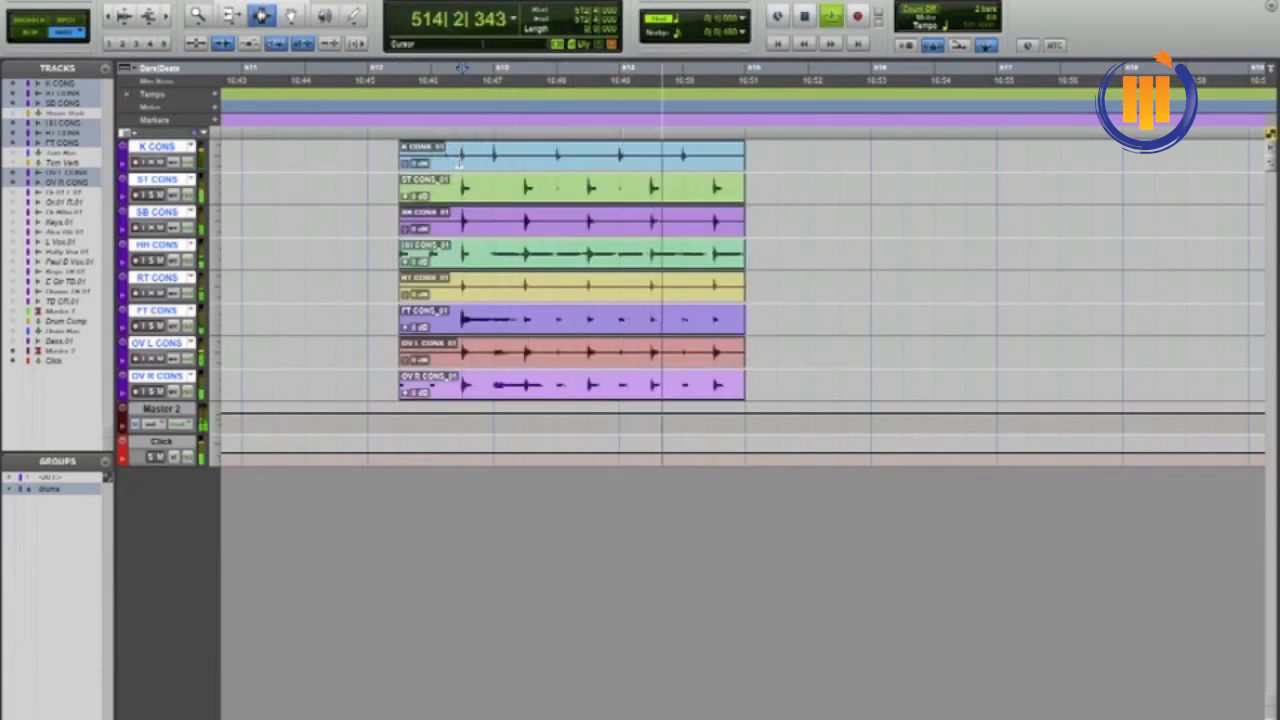
key("space")
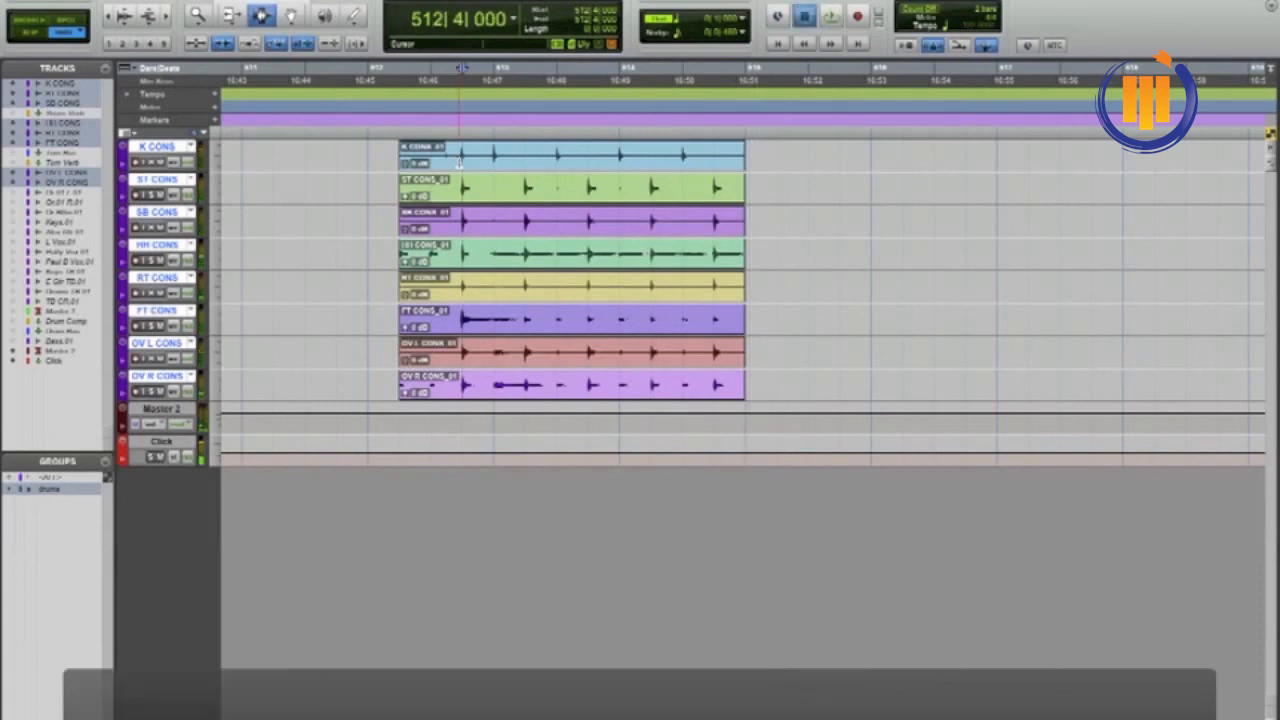